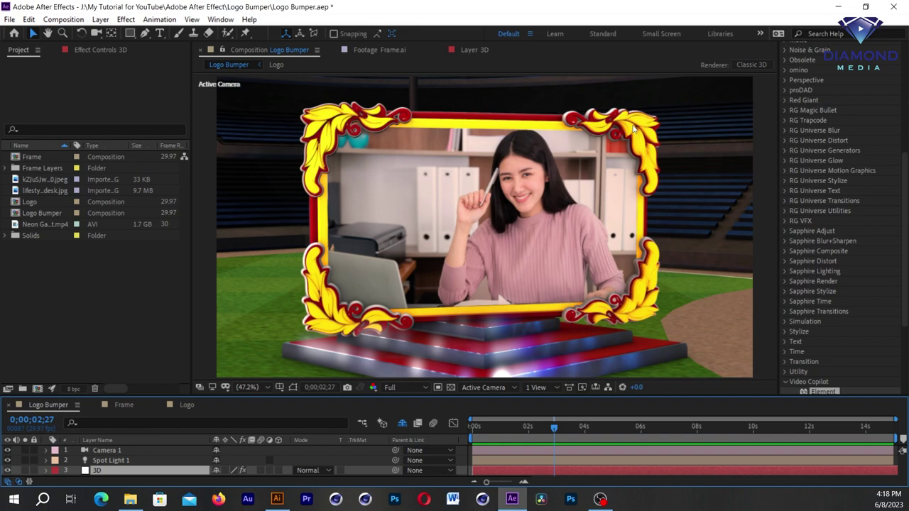
Bring Illustrator to the front to show the Frame.ai corner ornament artwork.
{"action": "left_click", "coordinate": [277, 499]}
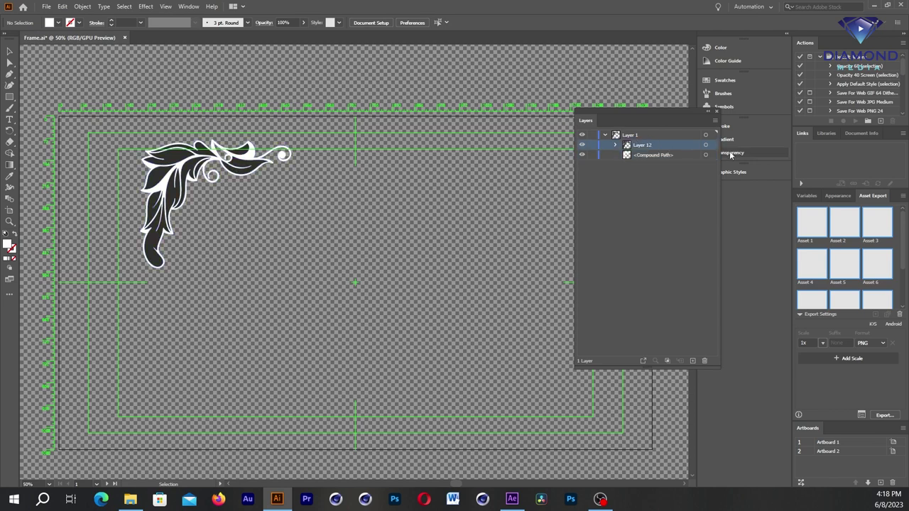
Copy the Layer 12 corner ornament group in Illustrator and go back to After Effects.
{"action": "left_click", "coordinate": [705, 146]}
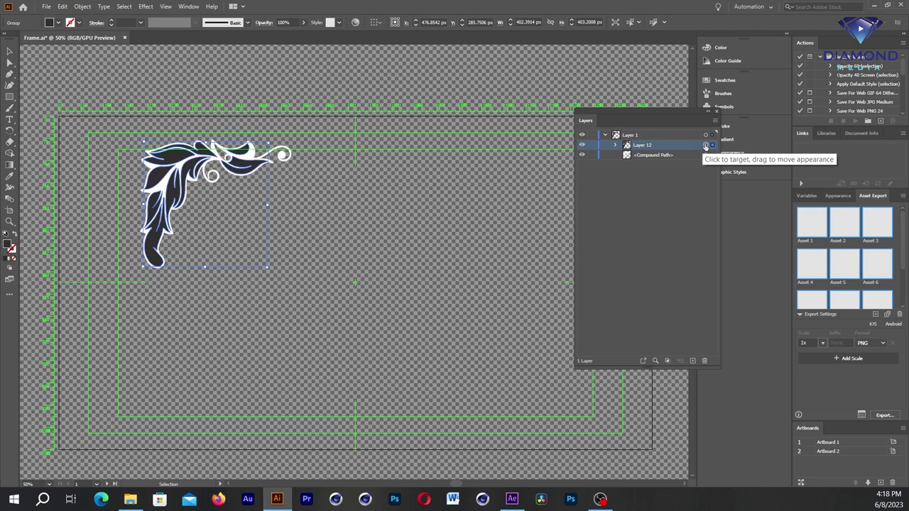
{"action": "left_click", "coordinate": [63, 6]}
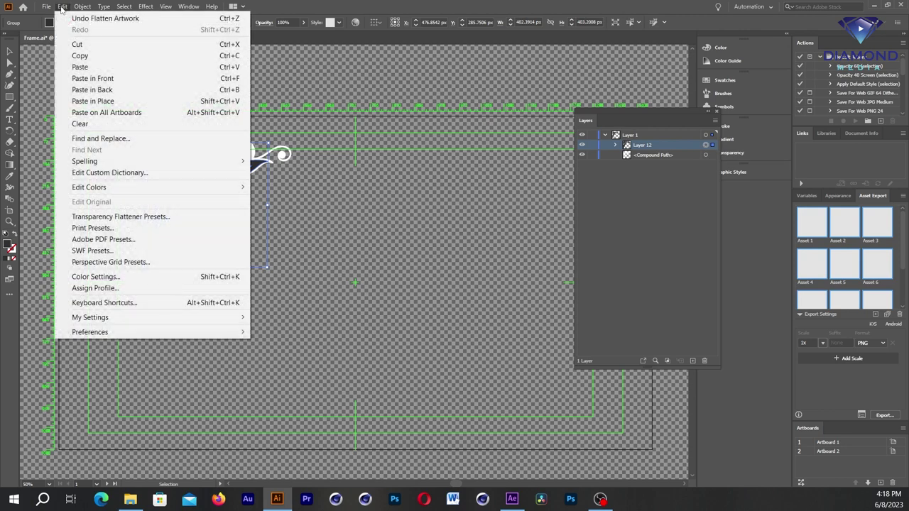
{"action": "left_click", "coordinate": [82, 58]}
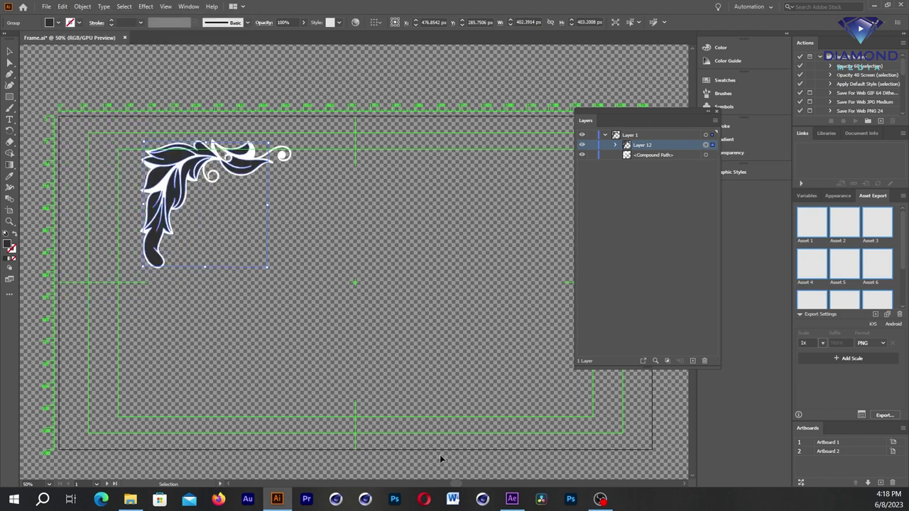
{"action": "left_click", "coordinate": [512, 499]}
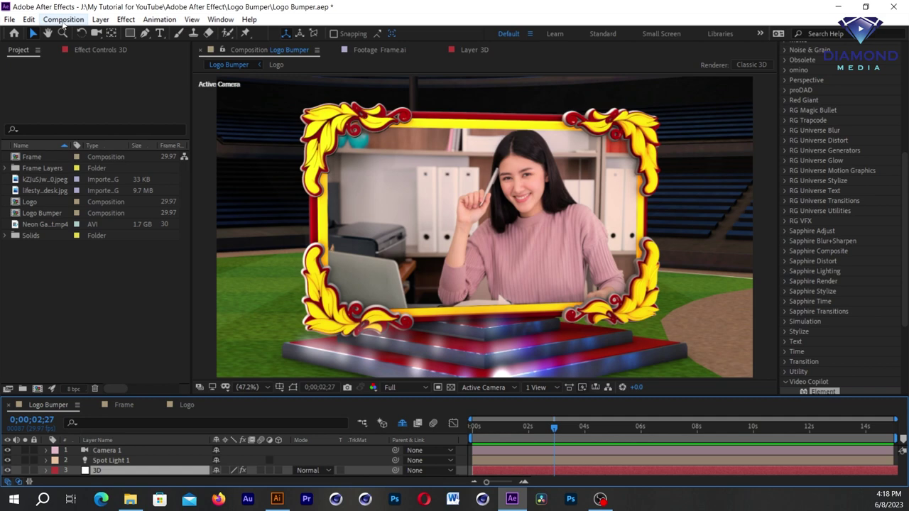
Create a composition named 'Logo Bumper v2' using the HDTV 1080 29.97 preset, 15 seconds long.
{"action": "left_click", "coordinate": [62, 22]}
{"action": "left_click", "coordinate": [75, 33]}
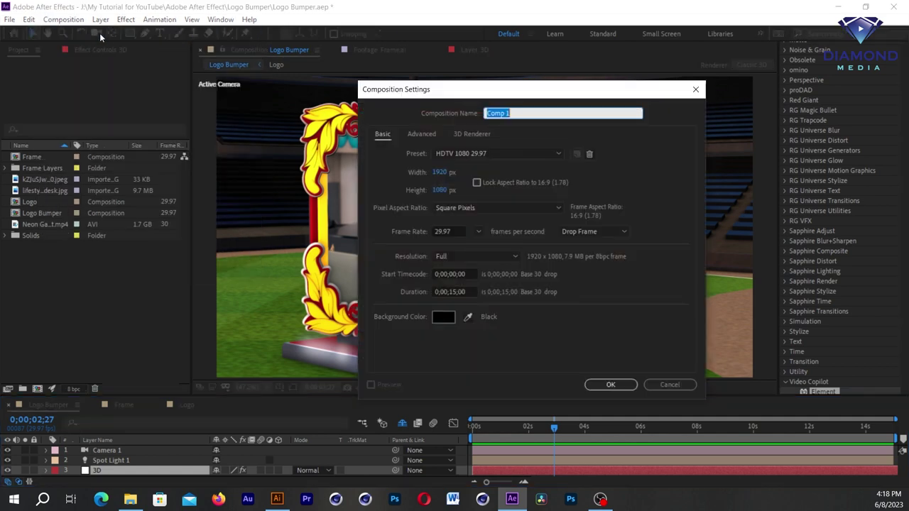
{"action": "type", "text": "Logo Bumper v2"}
{"action": "left_click", "coordinate": [608, 384]}
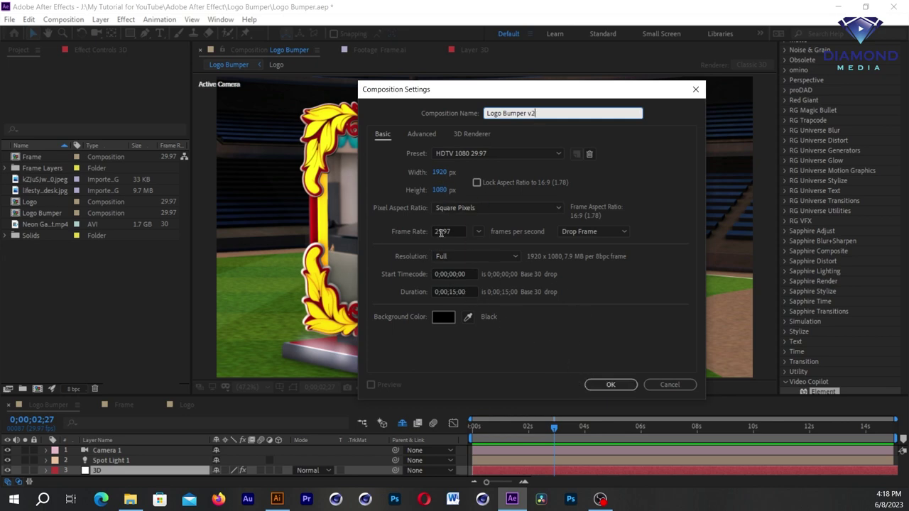
{"action": "left_click", "coordinate": [608, 387]}
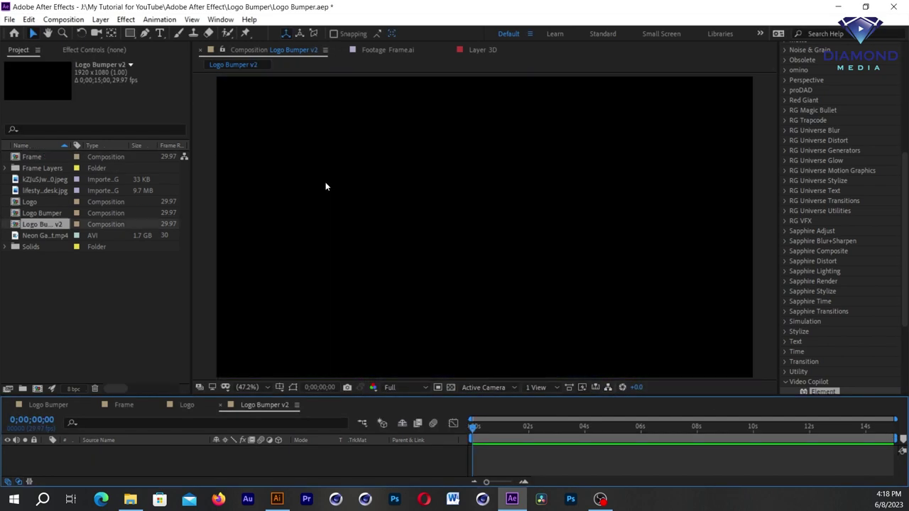
Add a solid named 'kbach 01' and paste the copied ornament onto it as a mask.
{"action": "left_click", "coordinate": [100, 19]}
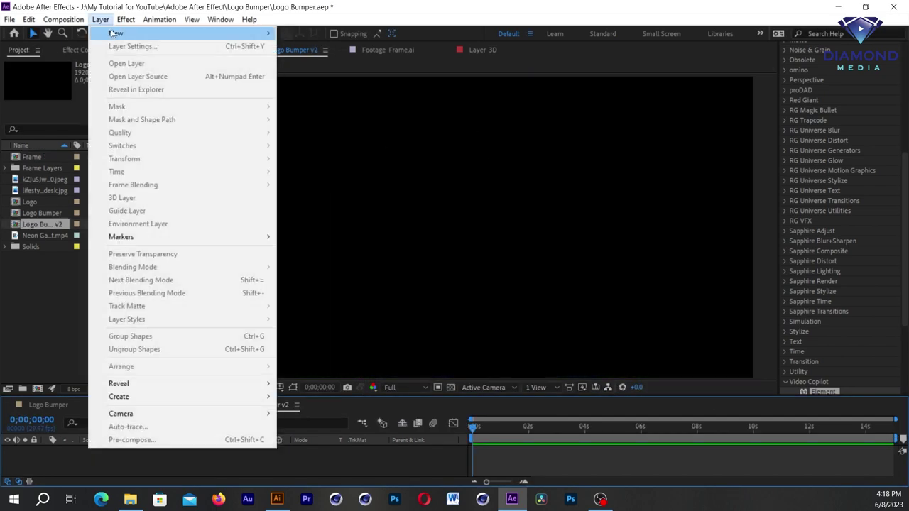
{"action": "mouse_move", "coordinate": [158, 34]}
{"action": "left_click", "coordinate": [318, 46]}
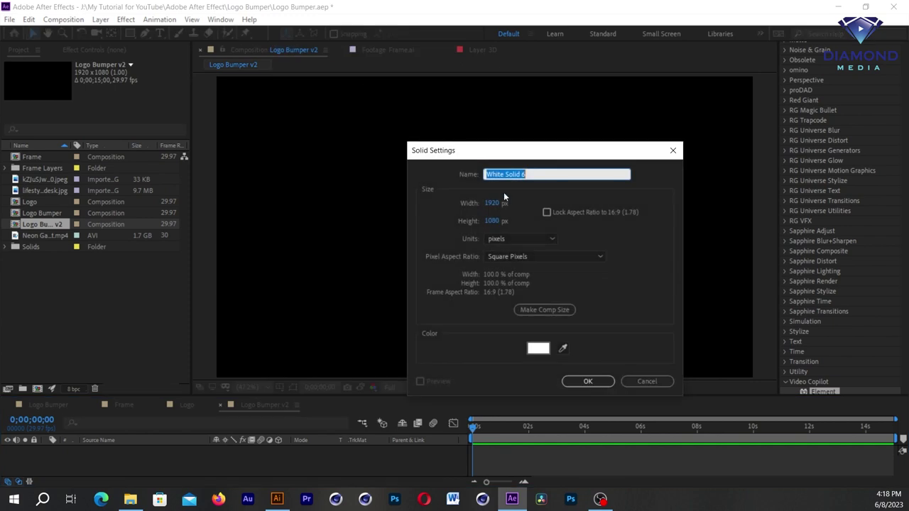
{"action": "type", "text": "kbach k"}
{"action": "key", "text": "BackSpace"}
{"action": "type", "text": "01"}
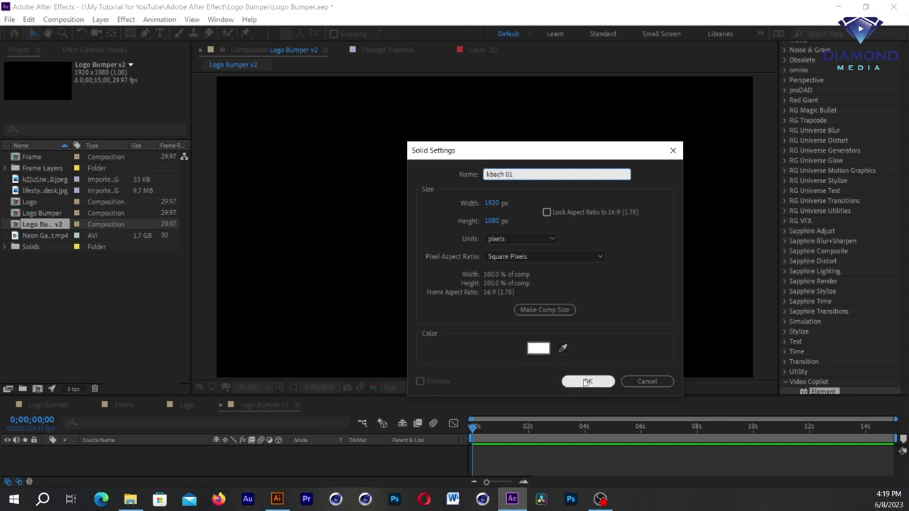
{"action": "left_click", "coordinate": [583, 380]}
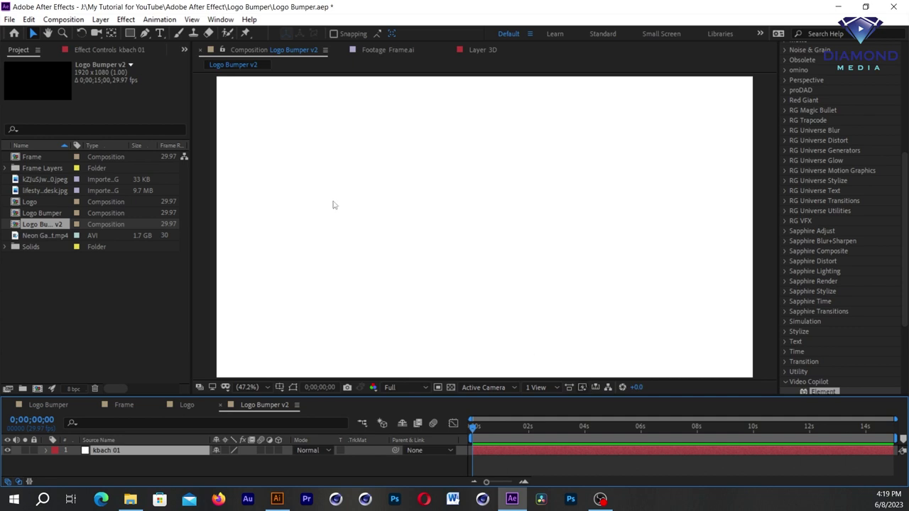
{"action": "left_click", "coordinate": [28, 19]}
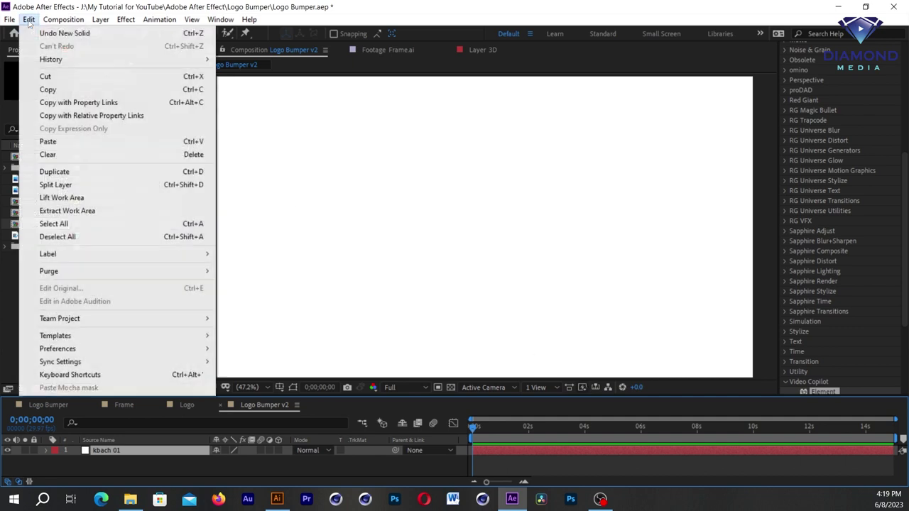
{"action": "left_click", "coordinate": [48, 141]}
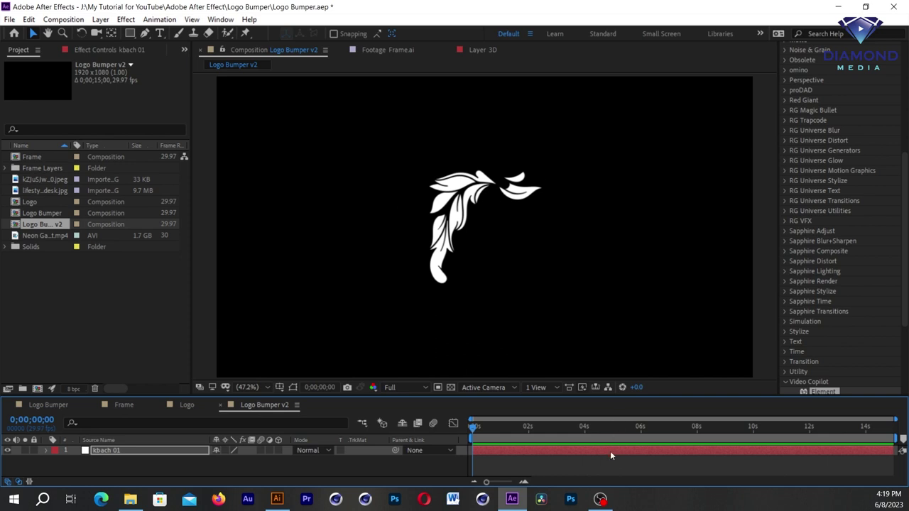
Add a second white solid named 'kbach 02', then return to Illustrator.
{"action": "left_click", "coordinate": [100, 19]}
{"action": "mouse_move", "coordinate": [118, 34]}
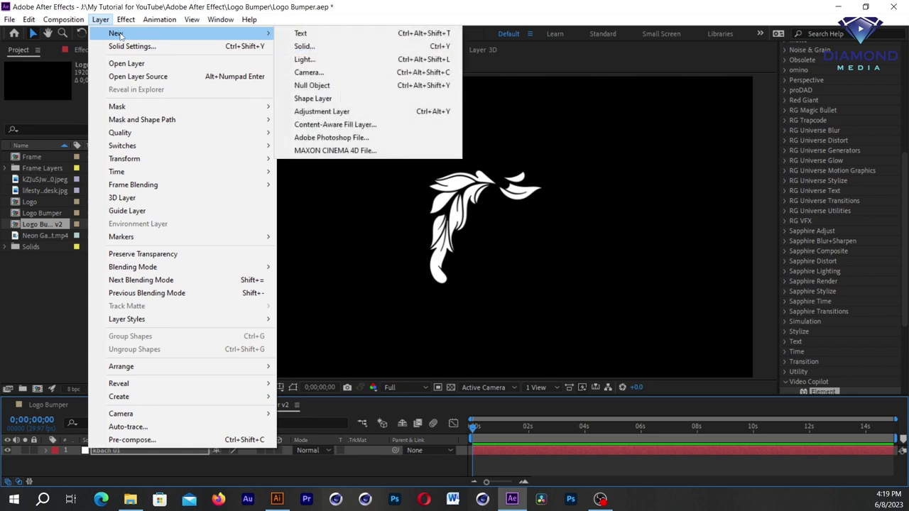
{"action": "left_click", "coordinate": [310, 48]}
{"action": "type", "text": "kbach 02"}
{"action": "key", "text": "Return"}
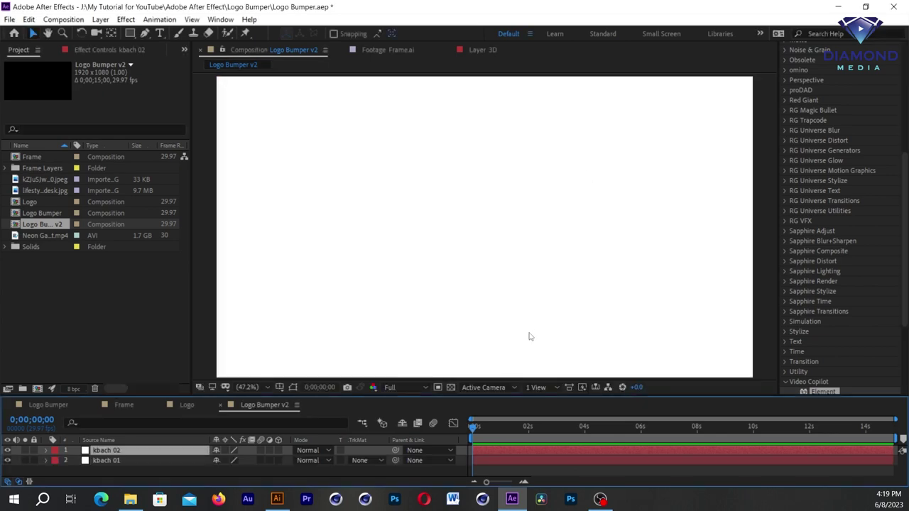
{"action": "left_click", "coordinate": [277, 499]}
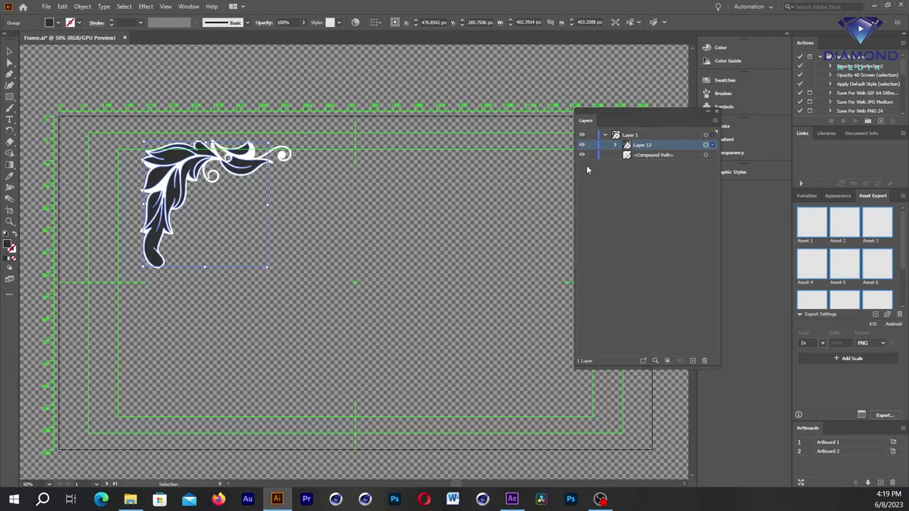
Copy the ornament's <Compound Path> outline in Illustrator and return to After Effects.
{"action": "left_click", "coordinate": [651, 155]}
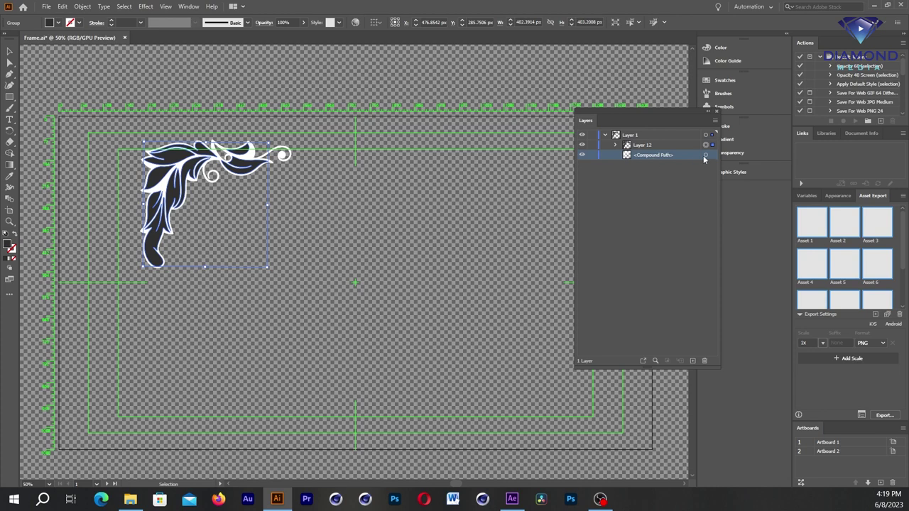
{"action": "left_click", "coordinate": [706, 155]}
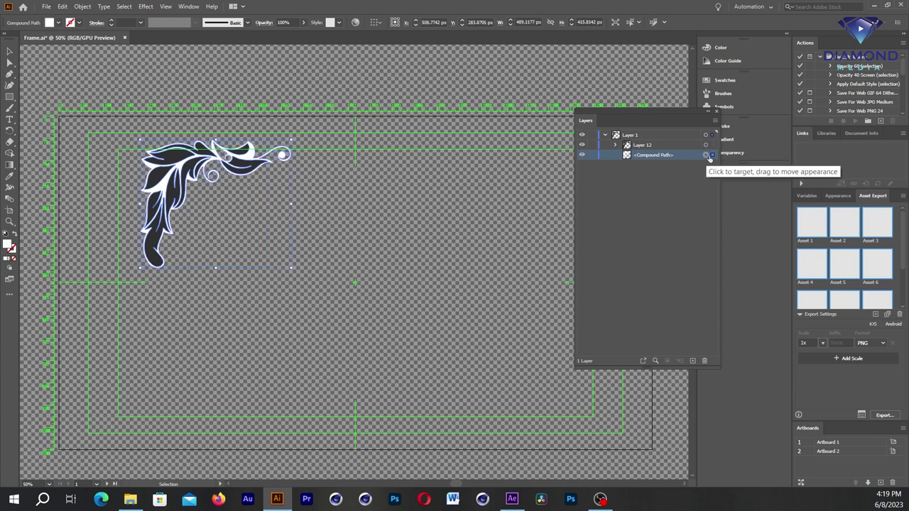
{"action": "left_click", "coordinate": [63, 7]}
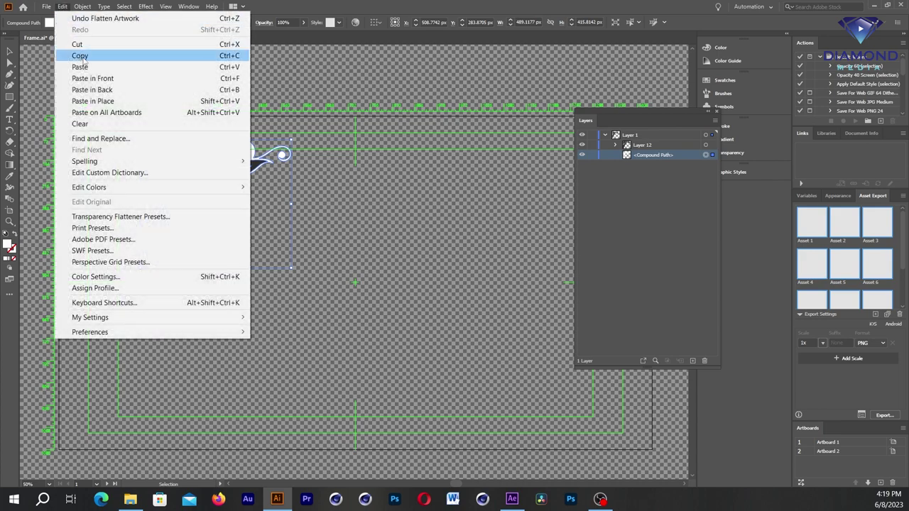
{"action": "left_click", "coordinate": [85, 58]}
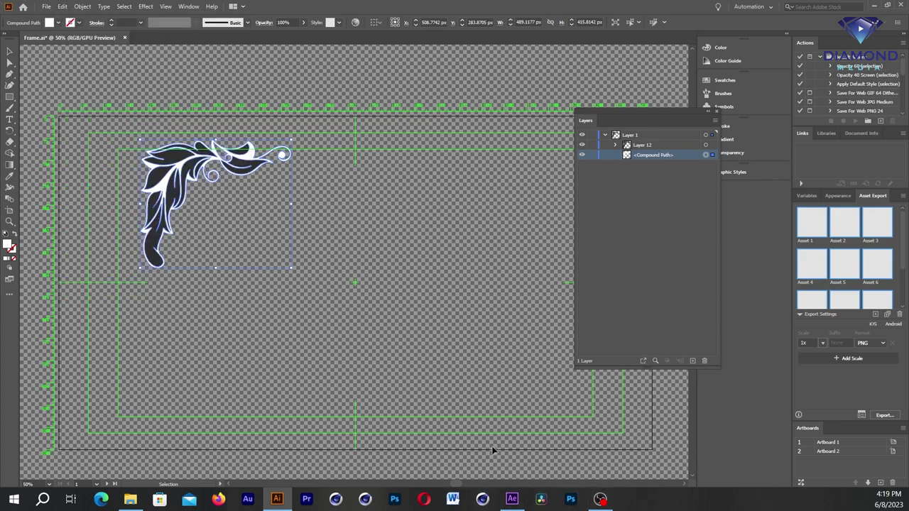
{"action": "left_click", "coordinate": [516, 502]}
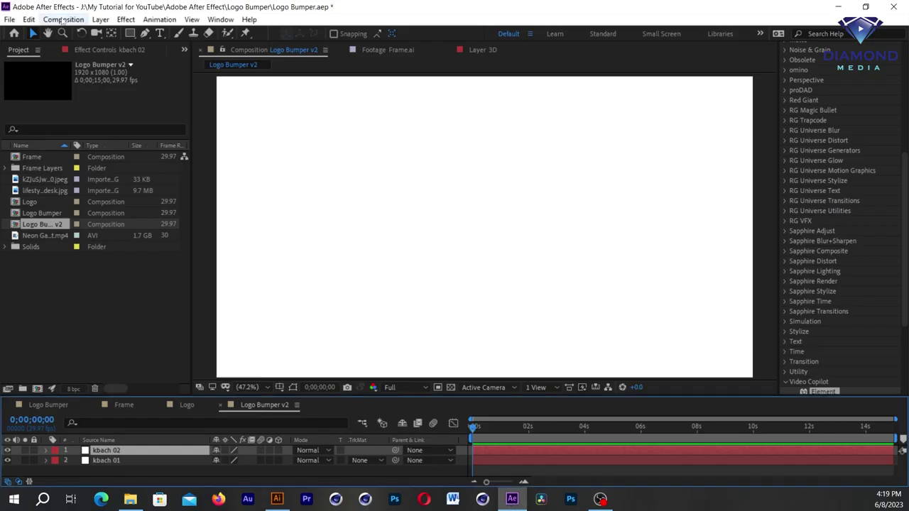
Paste the outline as a mask on kbach 02, enlarge the timeline, and hide both kbach solids.
{"action": "left_click", "coordinate": [29, 20]}
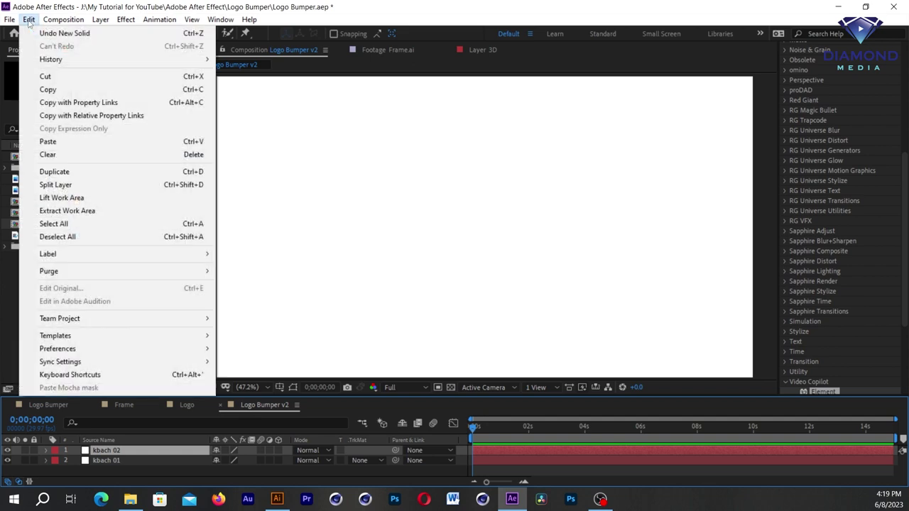
{"action": "left_click", "coordinate": [47, 142]}
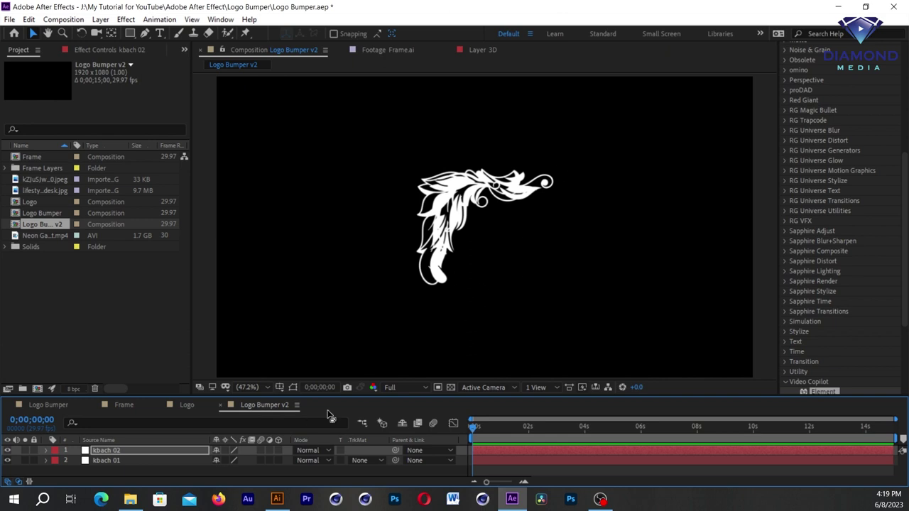
{"action": "left_click_drag", "start_coordinate": [340, 395], "coordinate": [332, 332]}
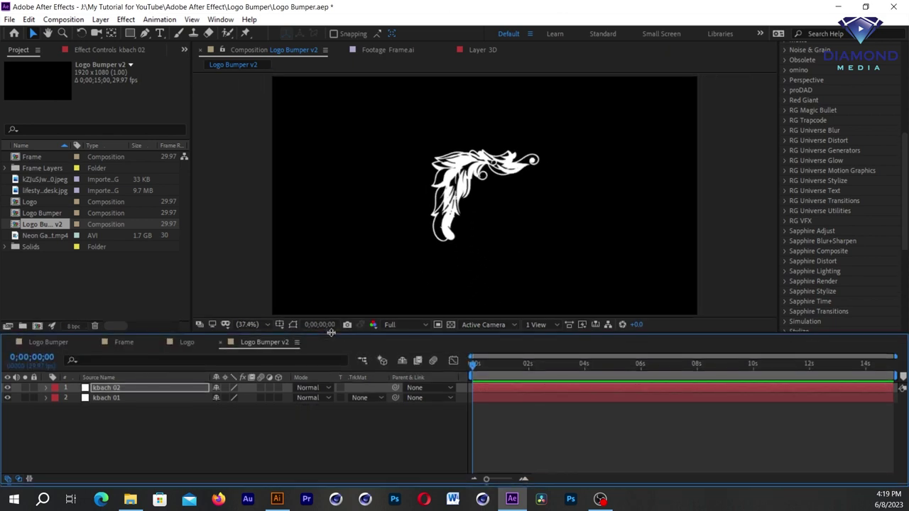
{"action": "left_click", "coordinate": [8, 398]}
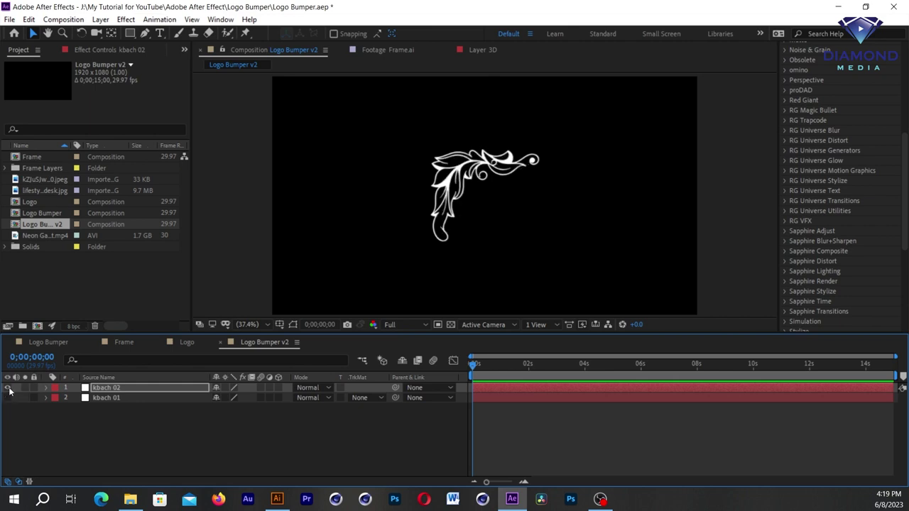
{"action": "left_click", "coordinate": [9, 388]}
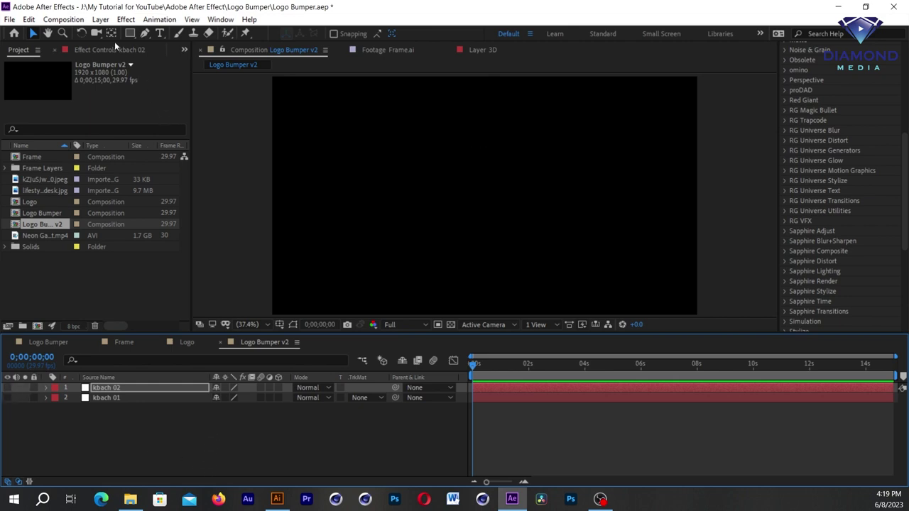
{"action": "left_click", "coordinate": [100, 19]}
Add a new solid layer named '3D Logo' to Logo Bumper v2.
{"action": "mouse_move", "coordinate": [125, 33]}
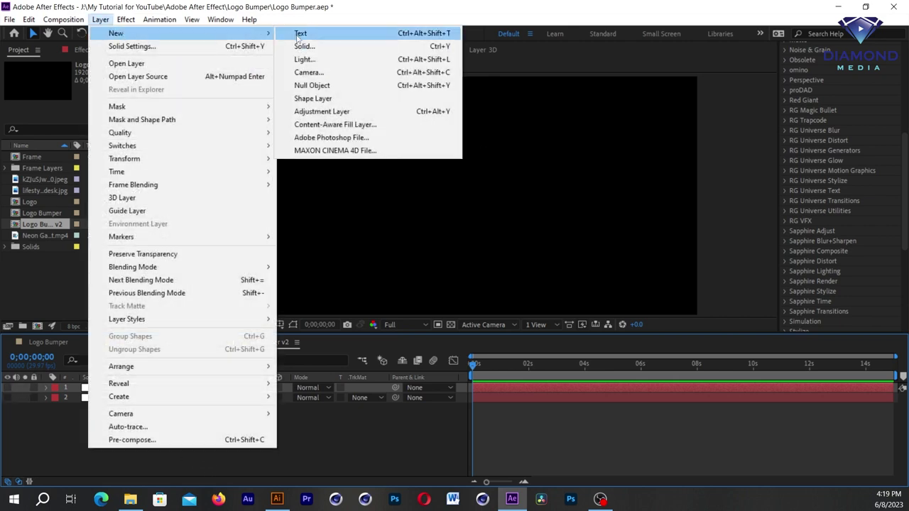
{"action": "left_click", "coordinate": [303, 47]}
{"action": "type", "text": "3"}
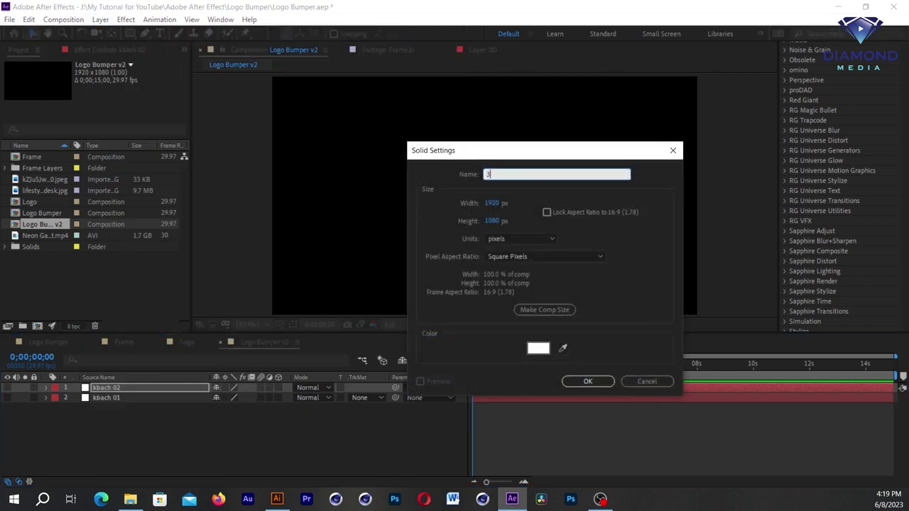
{"action": "type", "text": "D "}
{"action": "type", "text": "Logo"}
{"action": "left_click", "coordinate": [569, 381]}
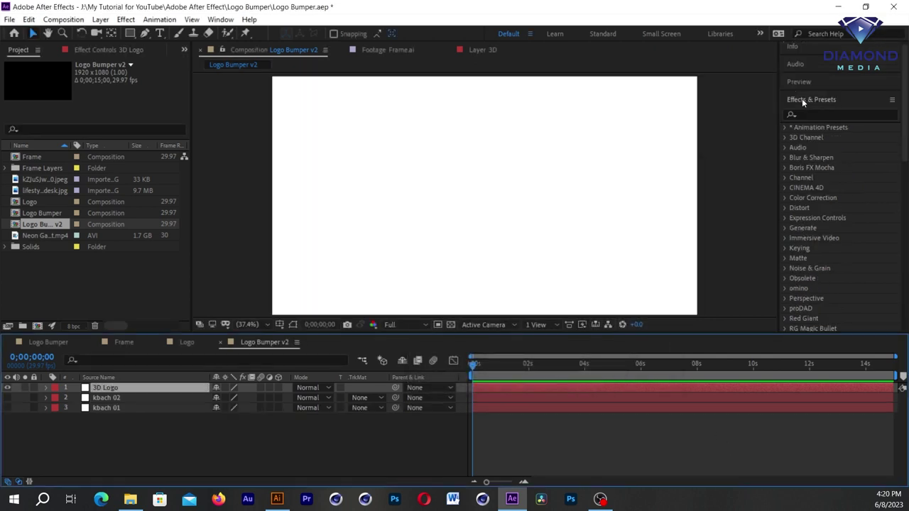
Apply Video Copilot's Element effect from Effects & Presets to the 3D Logo layer.
{"action": "left_click", "coordinate": [798, 99]}
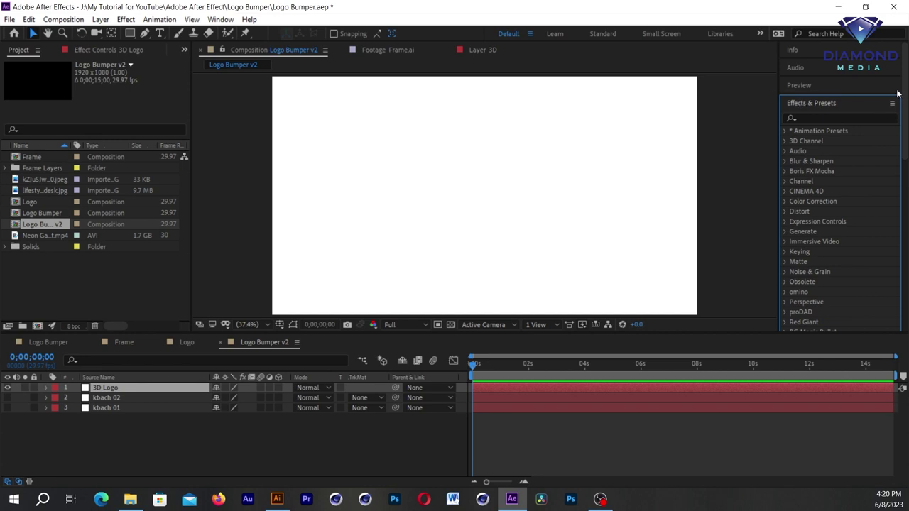
{"action": "left_click_drag", "start_coordinate": [901, 96], "coordinate": [899, 243]}
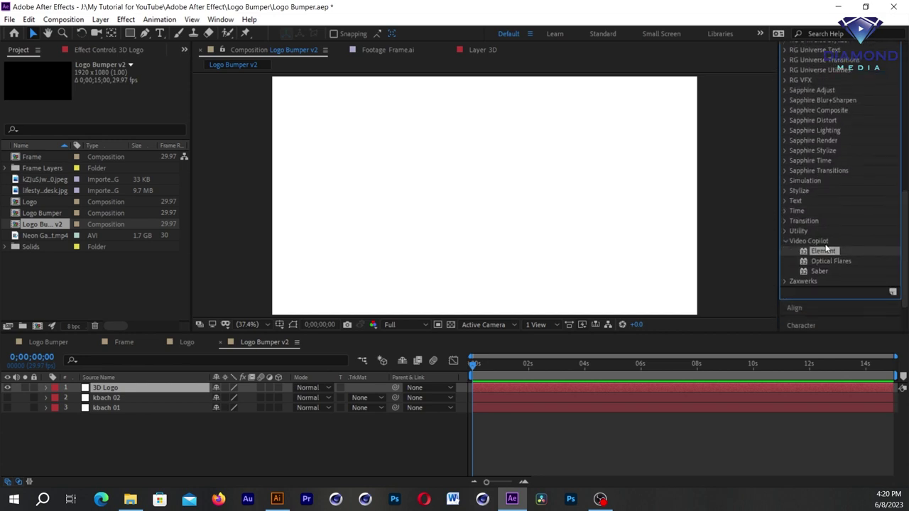
{"action": "left_click_drag", "start_coordinate": [822, 250], "coordinate": [506, 388]}
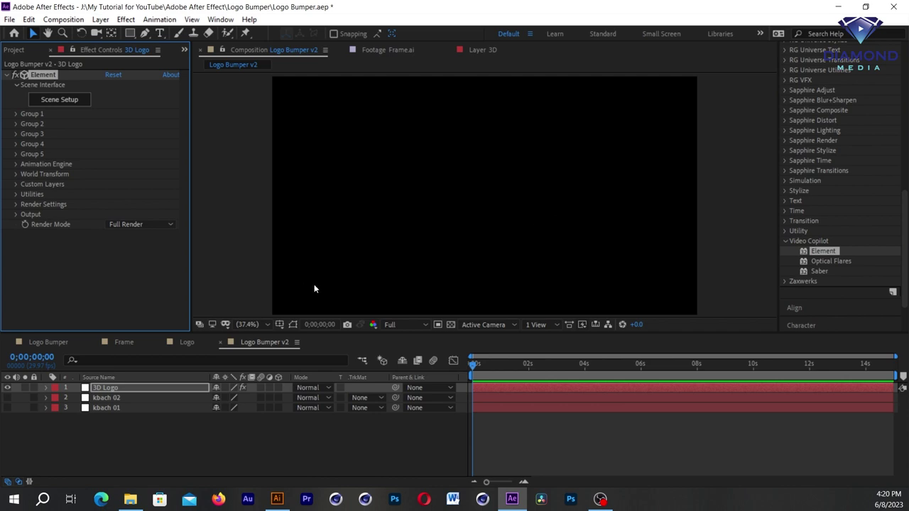
Assign kbach 01 to Path Layer 1 and kbach 02 to Path Layer 2, then open Scene Setup.
{"action": "left_click", "coordinate": [17, 185]}
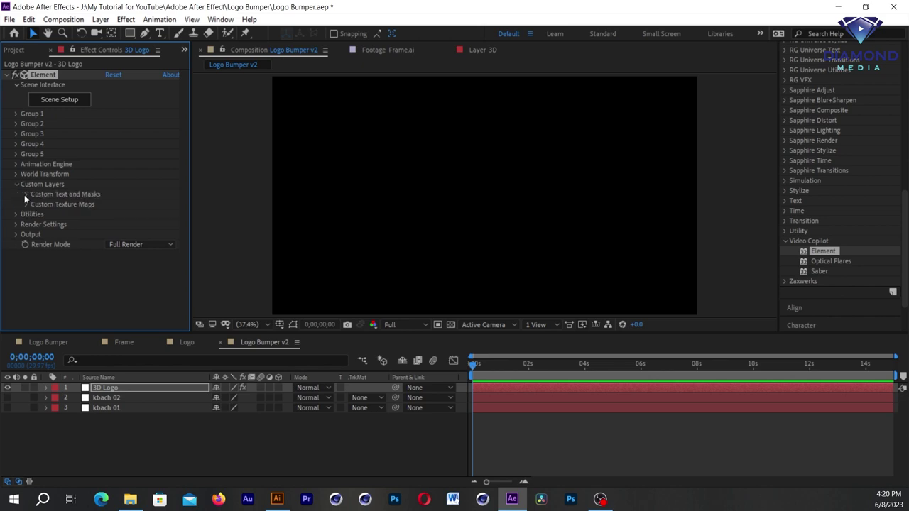
{"action": "left_click", "coordinate": [25, 193]}
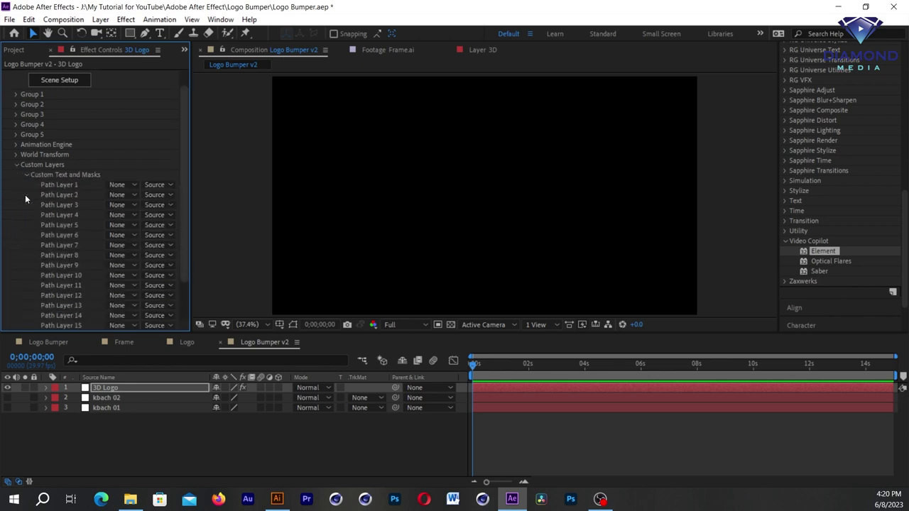
{"action": "left_click", "coordinate": [129, 186]}
{"action": "left_click", "coordinate": [145, 240]}
{"action": "left_click", "coordinate": [123, 194]}
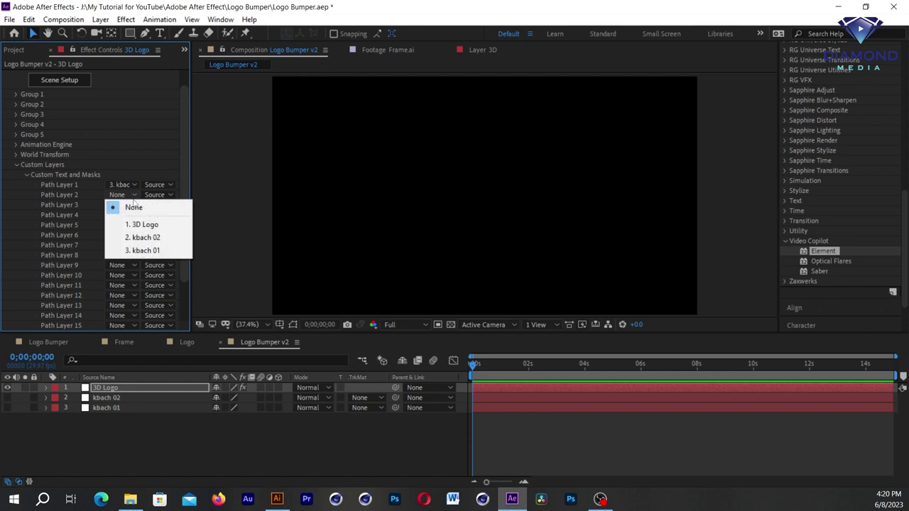
{"action": "left_click", "coordinate": [143, 239]}
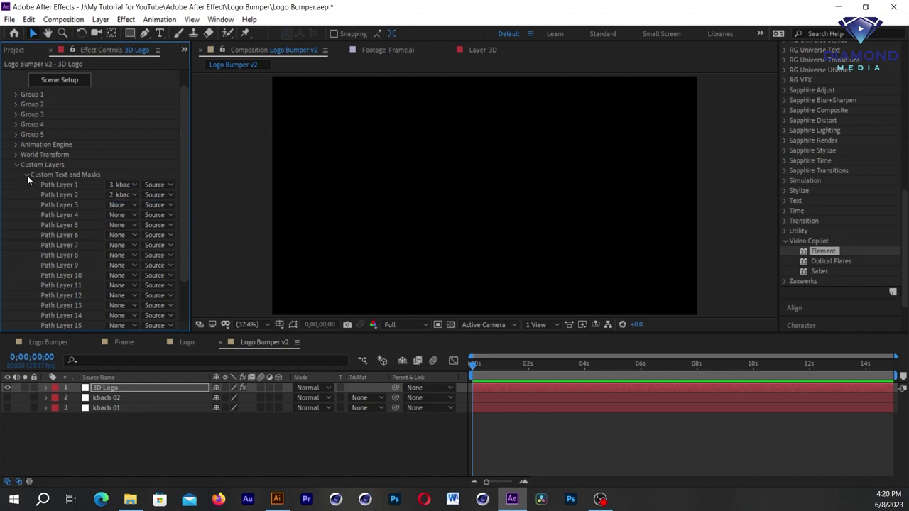
{"action": "left_click", "coordinate": [27, 175]}
{"action": "left_click", "coordinate": [17, 185]}
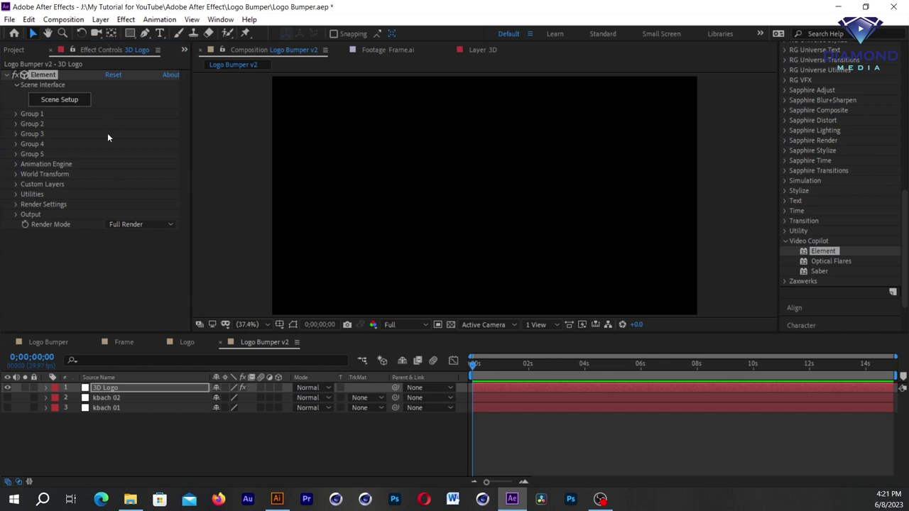
{"action": "left_click", "coordinate": [55, 101]}
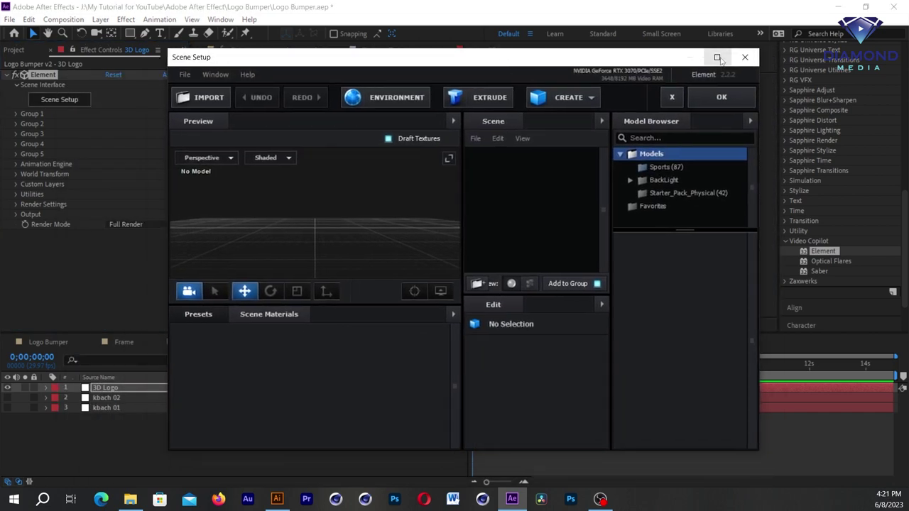
Maximize Scene Setup, extrude Custom Path 1 into a 3D model, and begin renaming it 'kbach 01'.
{"action": "left_click", "coordinate": [716, 56]}
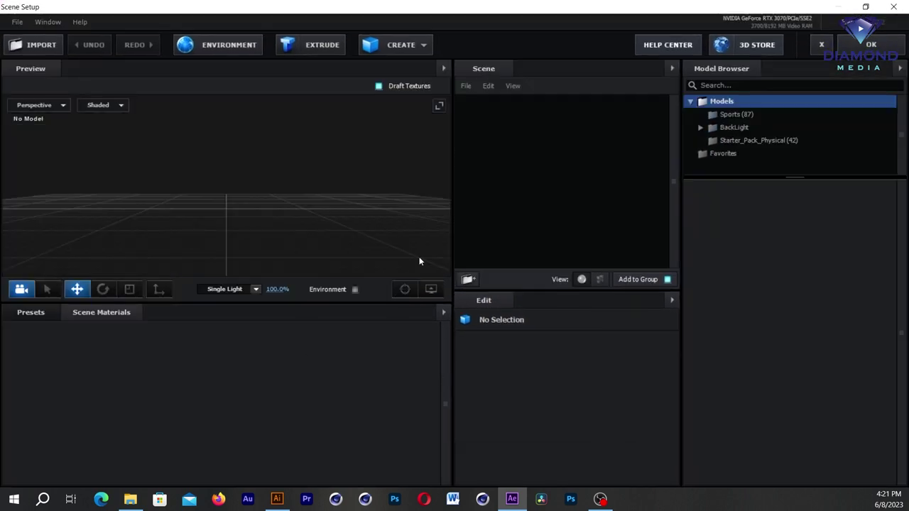
{"action": "left_click", "coordinate": [316, 51]}
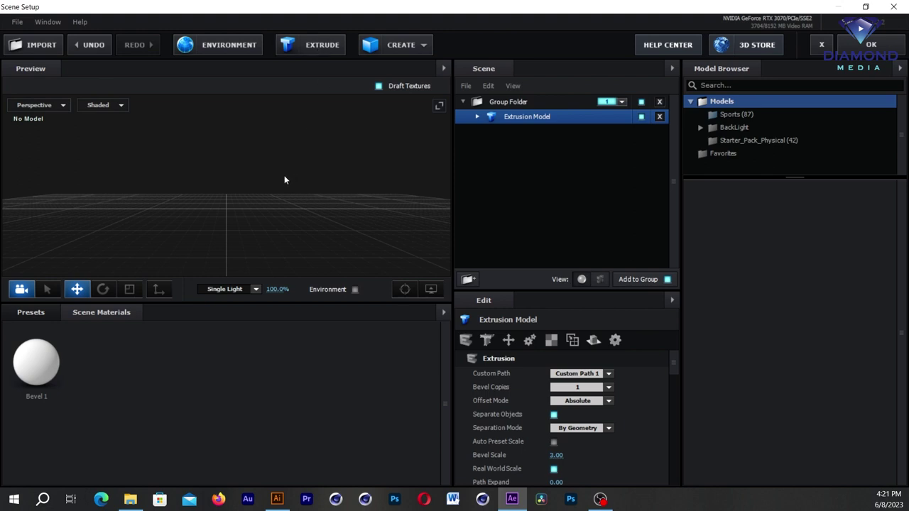
{"action": "mouse_move", "coordinate": [294, 228]}
{"action": "left_mouse_down"}
{"action": "mouse_move", "coordinate": [281, 193]}
{"action": "mouse_move", "coordinate": [250, 199]}
{"action": "mouse_move", "coordinate": [306, 194]}
{"action": "left_mouse_up"}
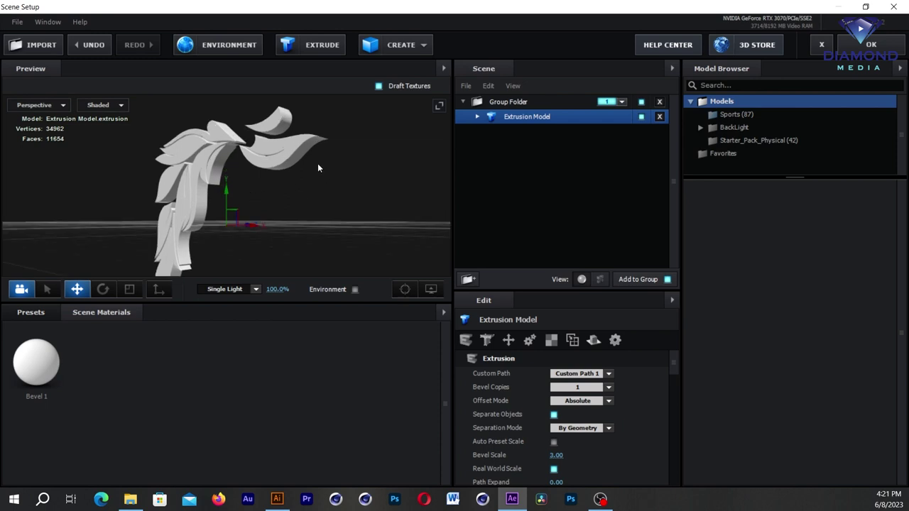
{"action": "mouse_move", "coordinate": [317, 162]}
{"action": "left_mouse_down"}
{"action": "mouse_move", "coordinate": [298, 185]}
{"action": "mouse_move", "coordinate": [302, 176]}
{"action": "left_mouse_up"}
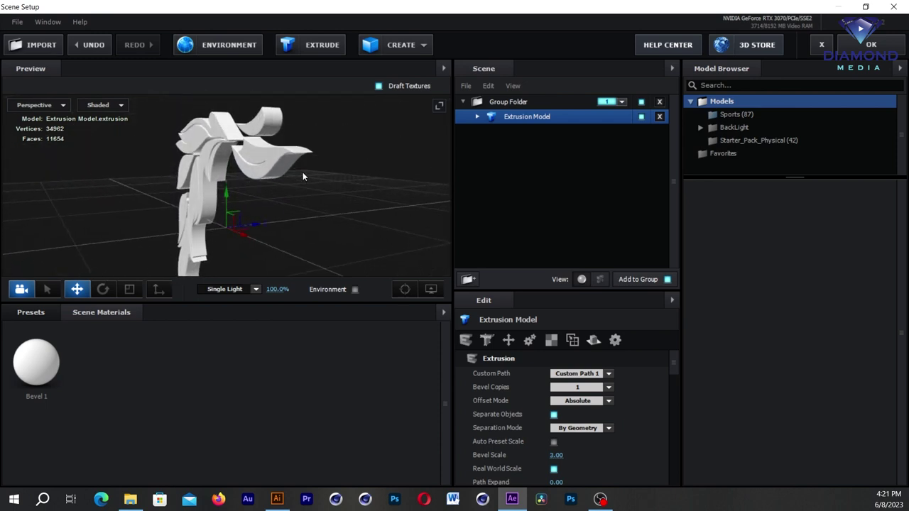
{"action": "double_click", "coordinate": [520, 118]}
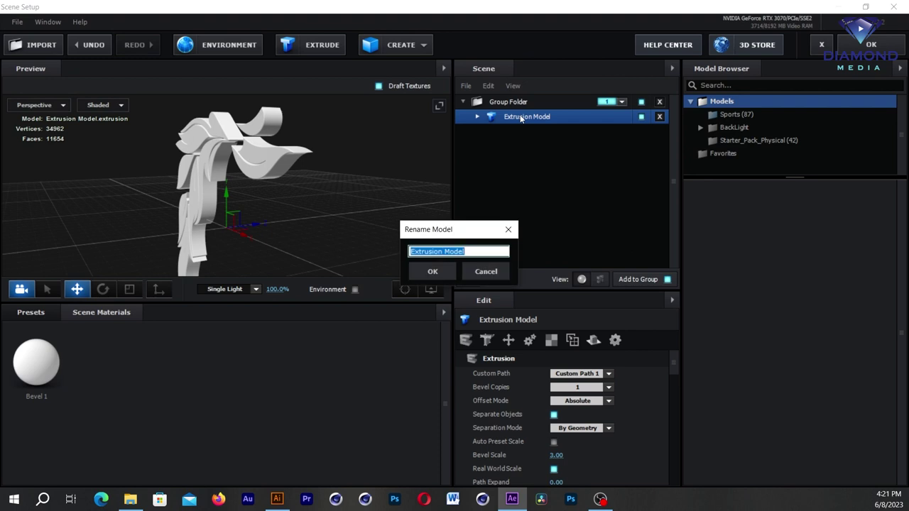
{"action": "type", "text": "kbach "}
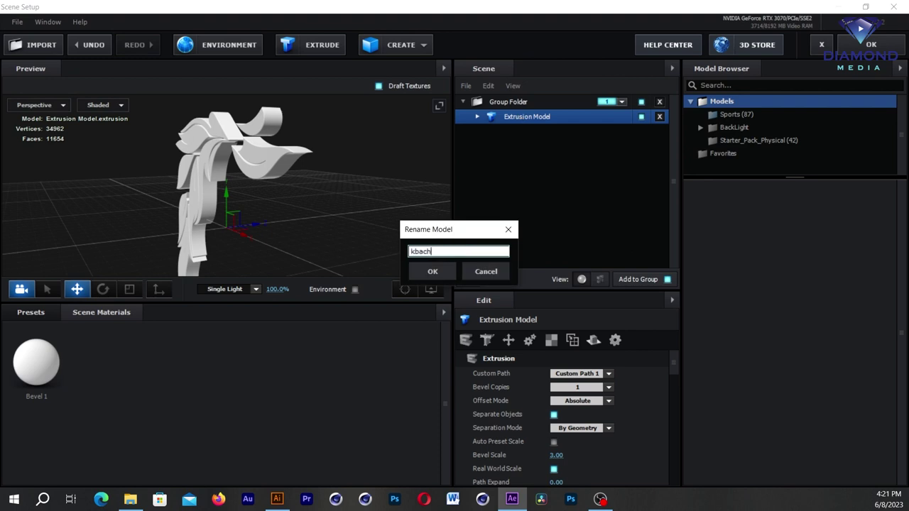
{"action": "type", "text": "01"}
Confirm the name kbach 01; on Bevel 1 set Extrude 1.62, Bevel Size 0.70, Depth 1.44, Segments 0.
{"action": "key", "text": "Return"}
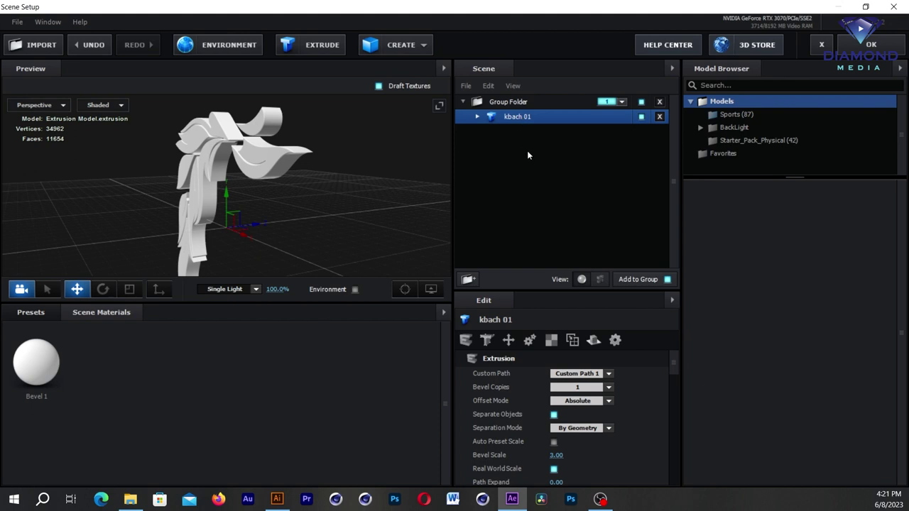
{"action": "left_click", "coordinate": [477, 117]}
{"action": "left_click", "coordinate": [509, 132]}
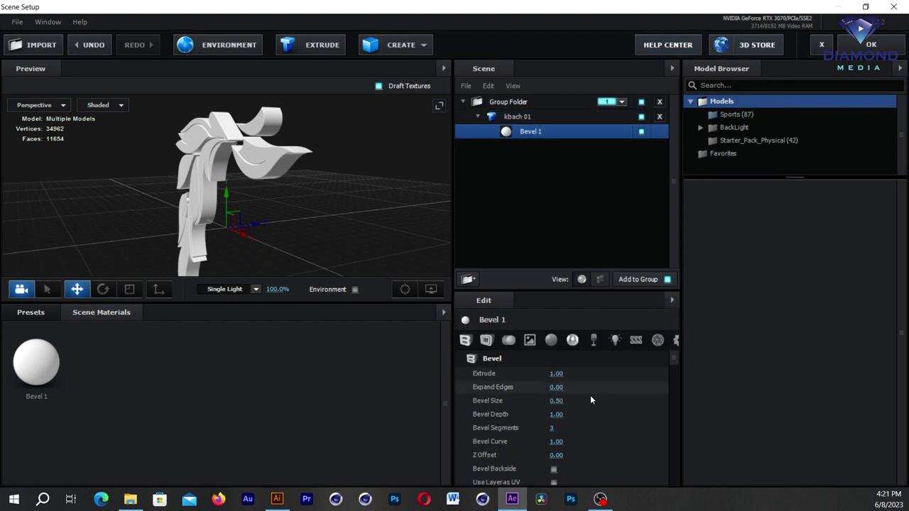
{"action": "left_click_drag", "start_coordinate": [557, 373], "coordinate": [595, 374]}
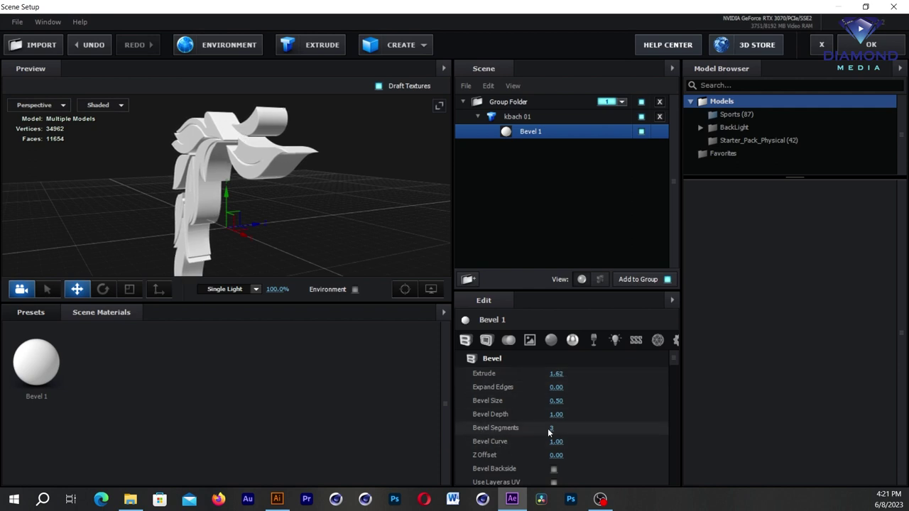
{"action": "mouse_move", "coordinate": [552, 429]}
{"action": "left_mouse_down"}
{"action": "mouse_move", "coordinate": [543, 428]}
{"action": "mouse_move", "coordinate": [582, 411]}
{"action": "mouse_move", "coordinate": [570, 400]}
{"action": "left_mouse_up"}
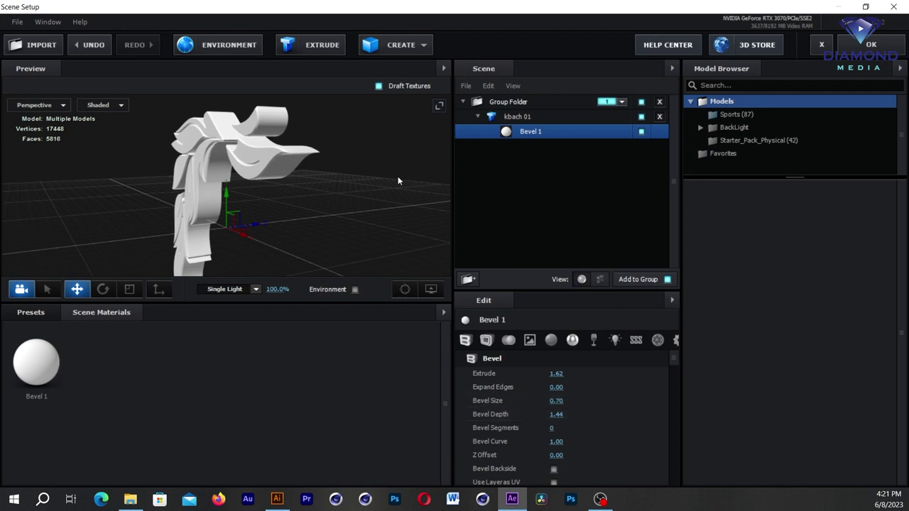
{"action": "mouse_move", "coordinate": [335, 165]}
{"action": "left_mouse_down"}
{"action": "mouse_move", "coordinate": [326, 194]}
{"action": "mouse_move", "coordinate": [243, 215]}
{"action": "mouse_move", "coordinate": [248, 208]}
{"action": "left_mouse_up"}
{"action": "left_click", "coordinate": [516, 117]}
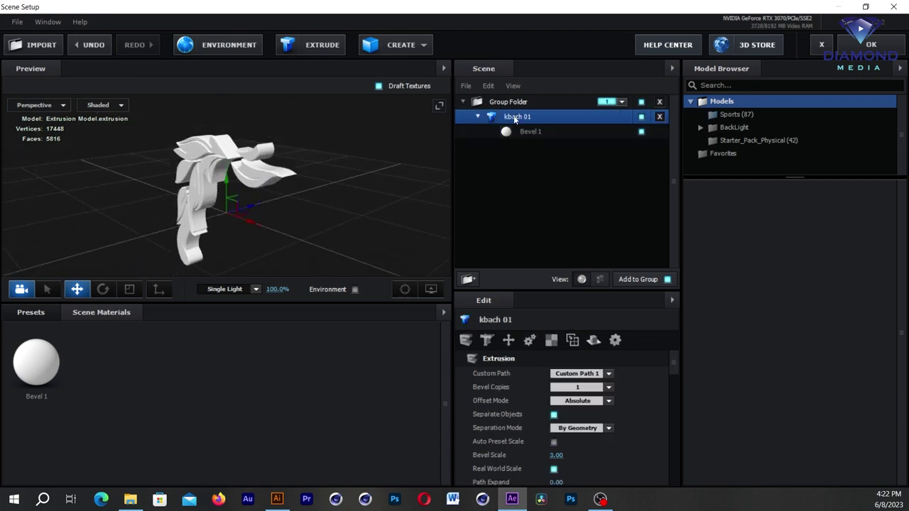
Duplicate the kbach 01 model and rename the copy kbach 02.
{"action": "right_click", "coordinate": [514, 119]}
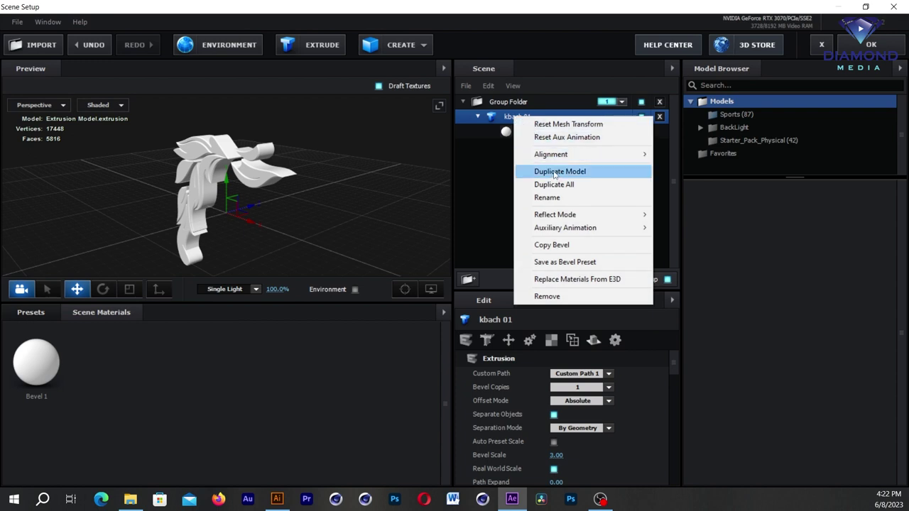
{"action": "left_click", "coordinate": [555, 173]}
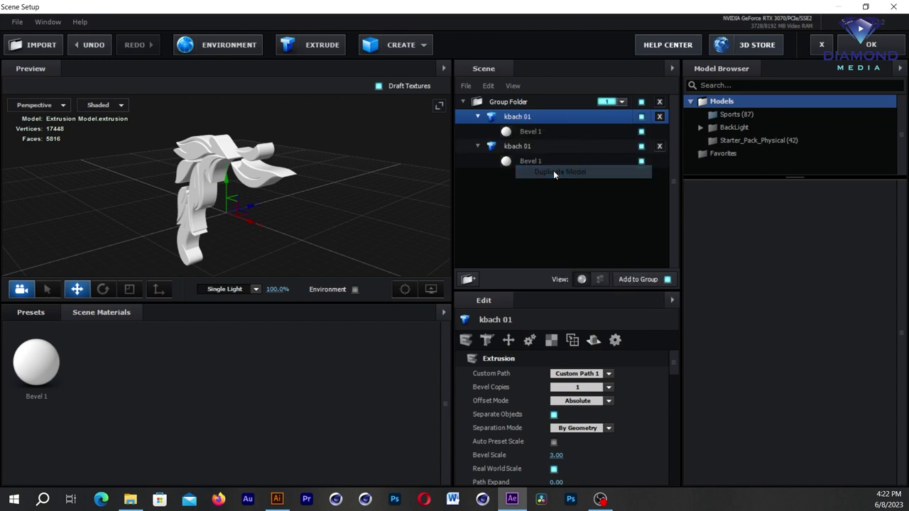
{"action": "left_click", "coordinate": [468, 252]}
{"action": "type", "text": "2"}
{"action": "key", "text": "Return"}
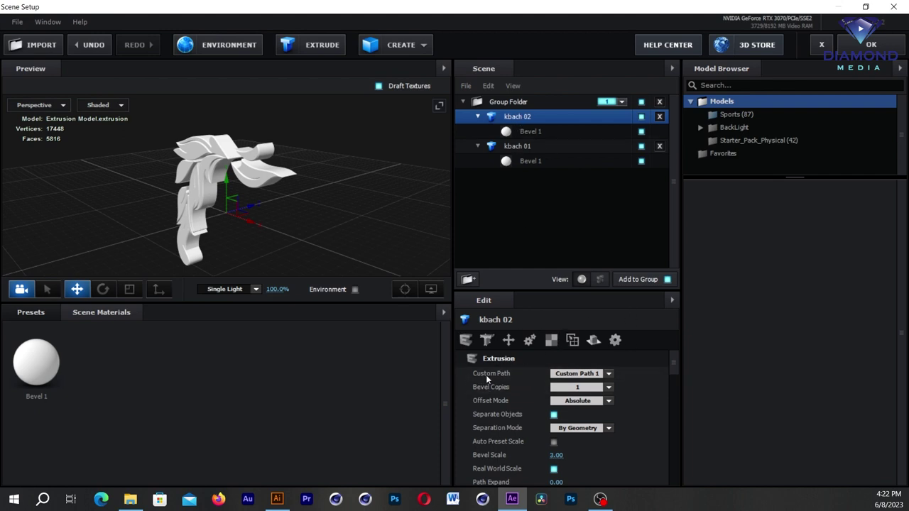
Set kbach 02 to extrude Custom Path 2, then check the Frame.ai artwork in Illustrator.
{"action": "left_click", "coordinate": [609, 374]}
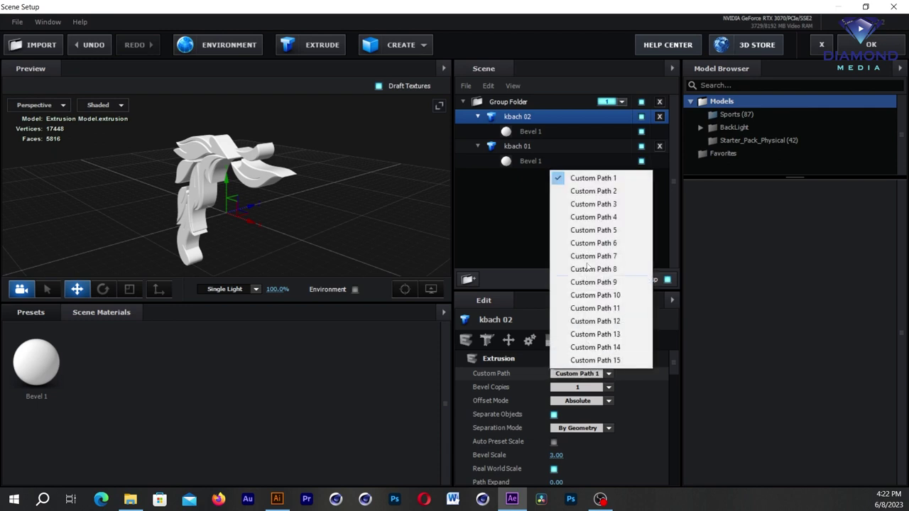
{"action": "left_click", "coordinate": [597, 192]}
{"action": "mouse_move", "coordinate": [336, 226]}
{"action": "left_mouse_down"}
{"action": "mouse_move", "coordinate": [294, 230]}
{"action": "mouse_move", "coordinate": [305, 227]}
{"action": "left_mouse_up"}
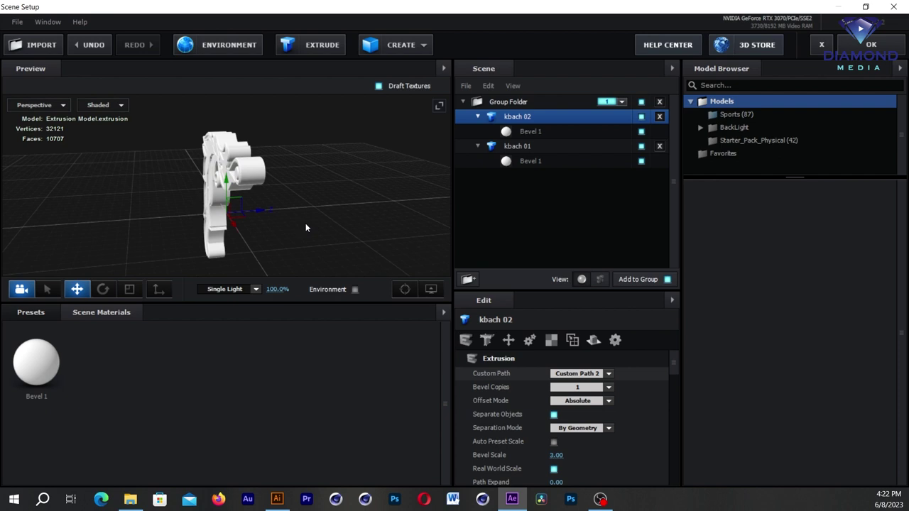
{"action": "left_click", "coordinate": [276, 499]}
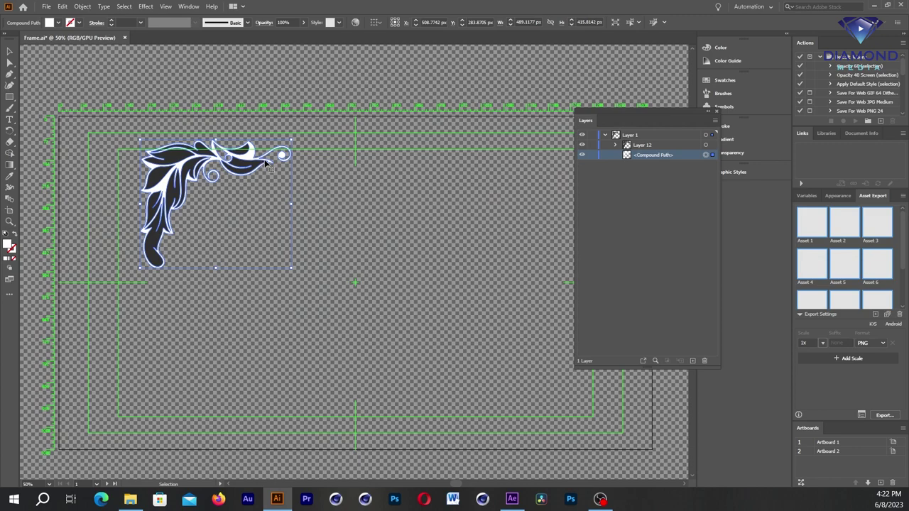
{"action": "left_click", "coordinate": [270, 184]}
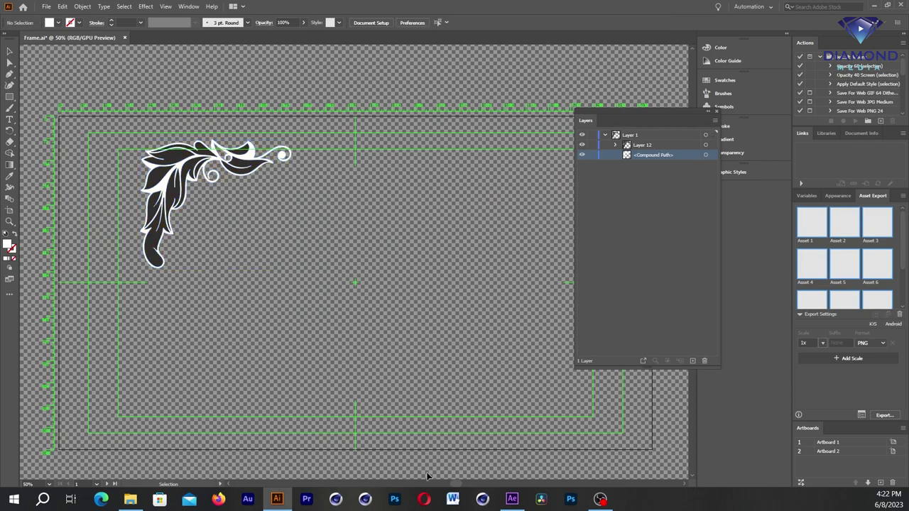
{"action": "left_click", "coordinate": [512, 499]}
{"action": "mouse_move", "coordinate": [338, 204]}
{"action": "left_mouse_down"}
{"action": "mouse_move", "coordinate": [366, 189]}
{"action": "mouse_move", "coordinate": [320, 207]}
{"action": "left_mouse_up"}
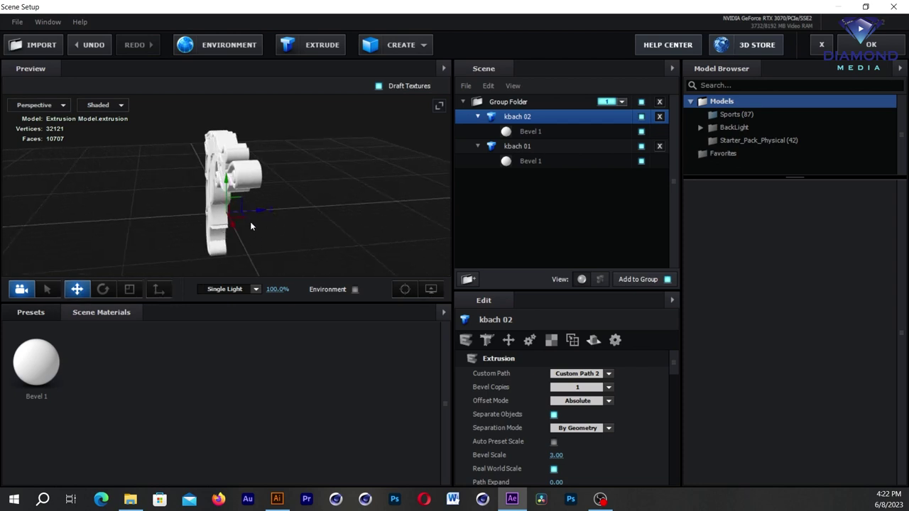
Slide kbach 02 along the Z axis, reposition kbach 01, and orbit to compare both pieces.
{"action": "left_click_drag", "start_coordinate": [257, 213], "coordinate": [270, 211]}
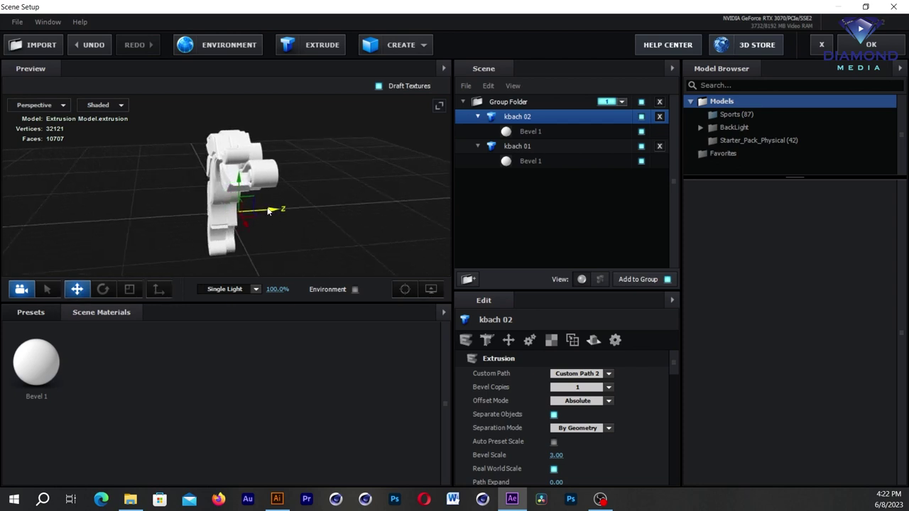
{"action": "mouse_move", "coordinate": [298, 225]}
{"action": "left_mouse_down"}
{"action": "mouse_move", "coordinate": [378, 220]}
{"action": "mouse_move", "coordinate": [320, 231]}
{"action": "mouse_move", "coordinate": [301, 216]}
{"action": "mouse_move", "coordinate": [378, 200]}
{"action": "left_mouse_up"}
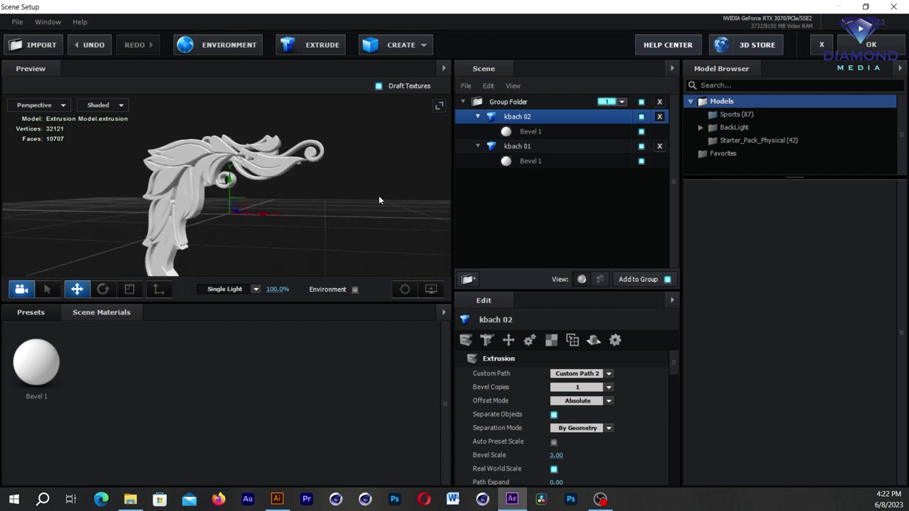
{"action": "left_click", "coordinate": [518, 147]}
{"action": "left_click_drag", "start_coordinate": [263, 215], "coordinate": [258, 218]}
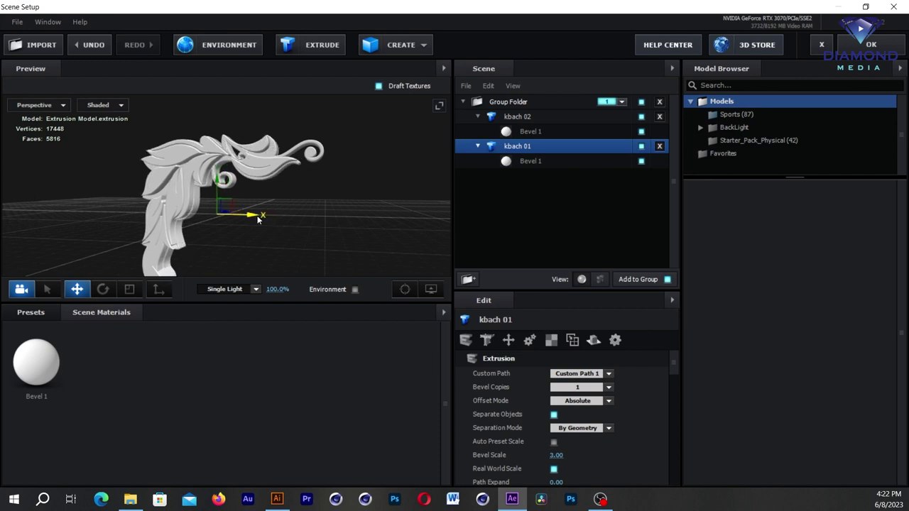
{"action": "mouse_move", "coordinate": [355, 199]}
{"action": "left_mouse_down"}
{"action": "mouse_move", "coordinate": [251, 220]}
{"action": "mouse_move", "coordinate": [178, 198]}
{"action": "mouse_move", "coordinate": [259, 181]}
{"action": "mouse_move", "coordinate": [327, 183]}
{"action": "mouse_move", "coordinate": [349, 194]}
{"action": "mouse_move", "coordinate": [358, 191]}
{"action": "mouse_move", "coordinate": [349, 161]}
{"action": "mouse_move", "coordinate": [355, 175]}
{"action": "left_mouse_up"}
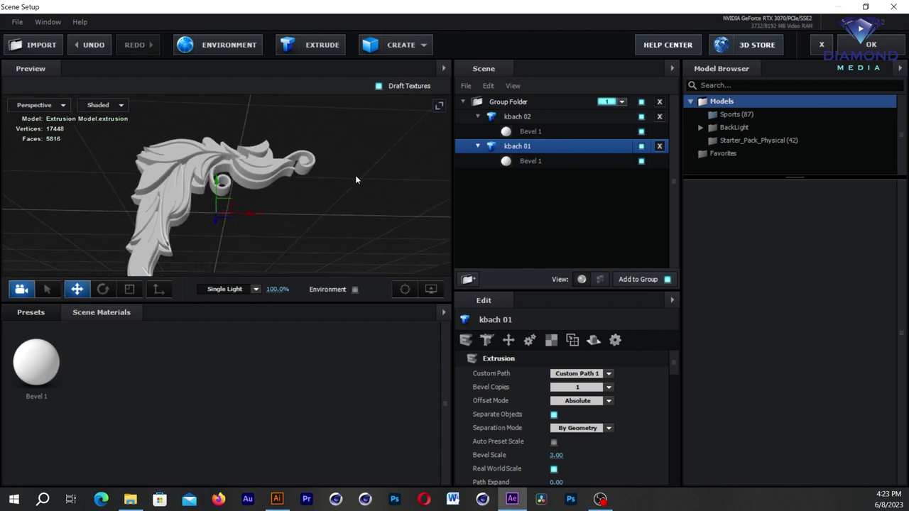
{"action": "left_click_drag", "start_coordinate": [355, 174], "coordinate": [311, 203]}
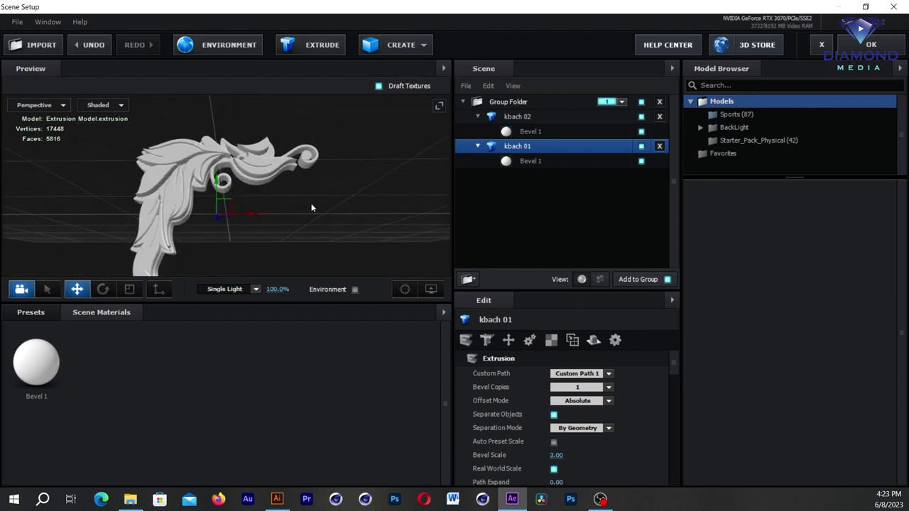
Set Expand Edges on kbach 02's Bevel 1 to about 1.02, check the preview, then close Scene Setup.
{"action": "left_click", "coordinate": [525, 132]}
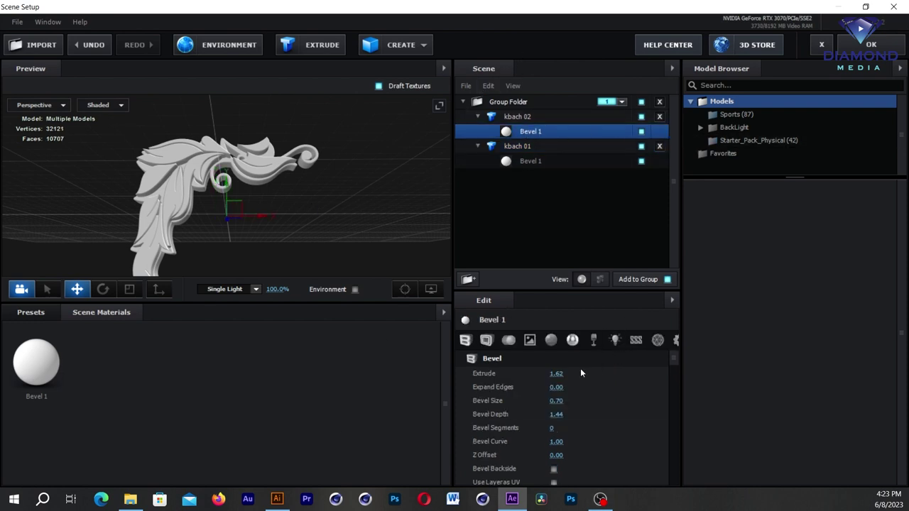
{"action": "left_click_drag", "start_coordinate": [555, 387], "coordinate": [611, 380]}
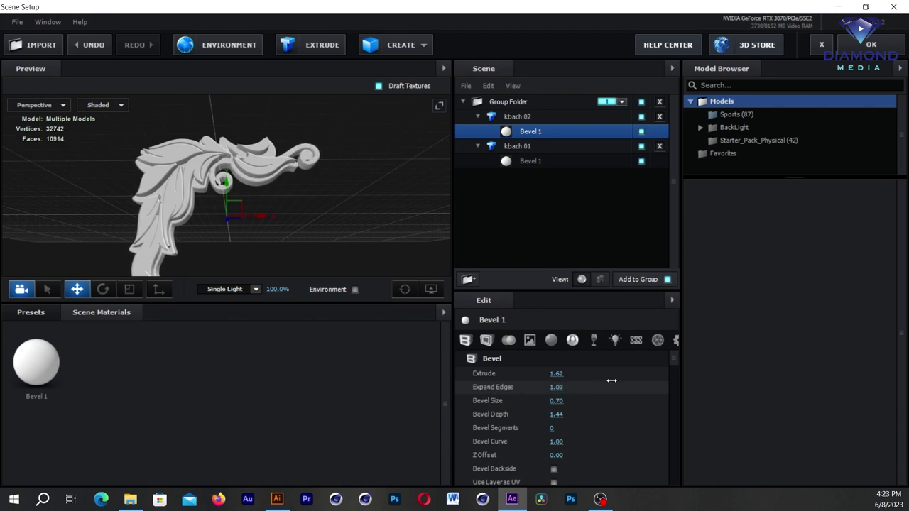
{"action": "mouse_move", "coordinate": [348, 225]}
{"action": "left_mouse_down"}
{"action": "mouse_move", "coordinate": [330, 168]}
{"action": "mouse_move", "coordinate": [311, 204]}
{"action": "mouse_move", "coordinate": [346, 211]}
{"action": "left_mouse_up"}
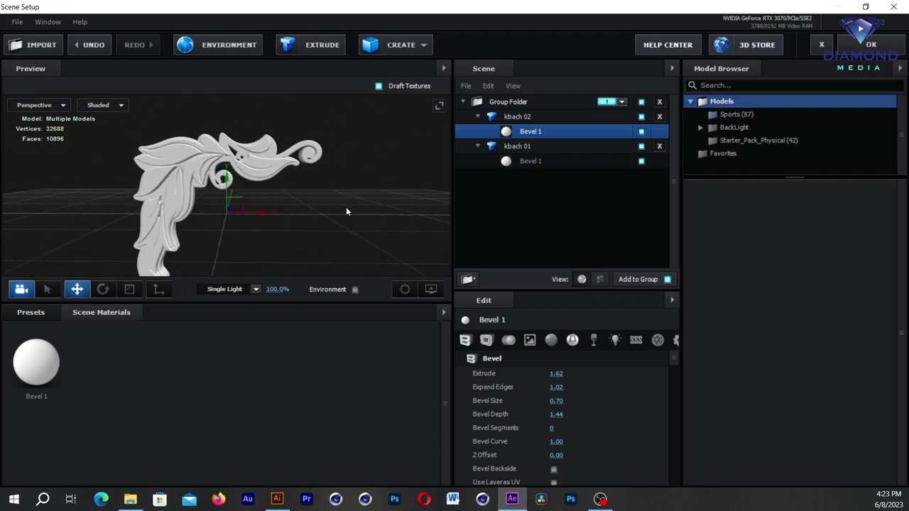
{"action": "left_click_drag", "start_coordinate": [346, 211], "coordinate": [295, 174]}
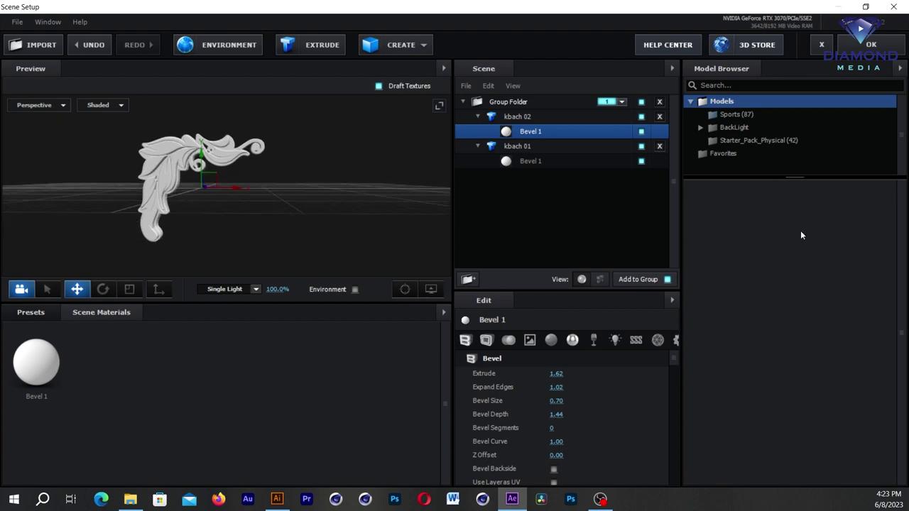
{"action": "left_click", "coordinate": [870, 44]}
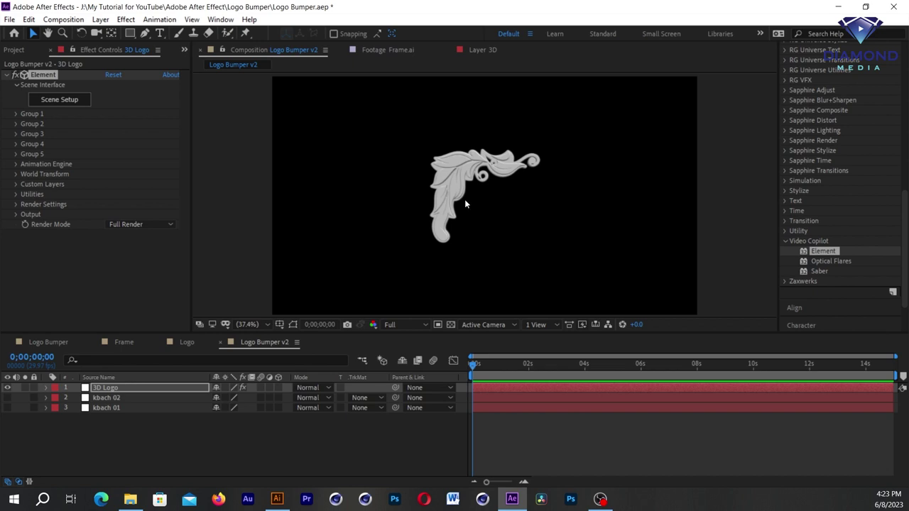
Add a 1920x1080 white solid layer named 'for logo' via Layer > New > Solid.
{"action": "left_click", "coordinate": [100, 21]}
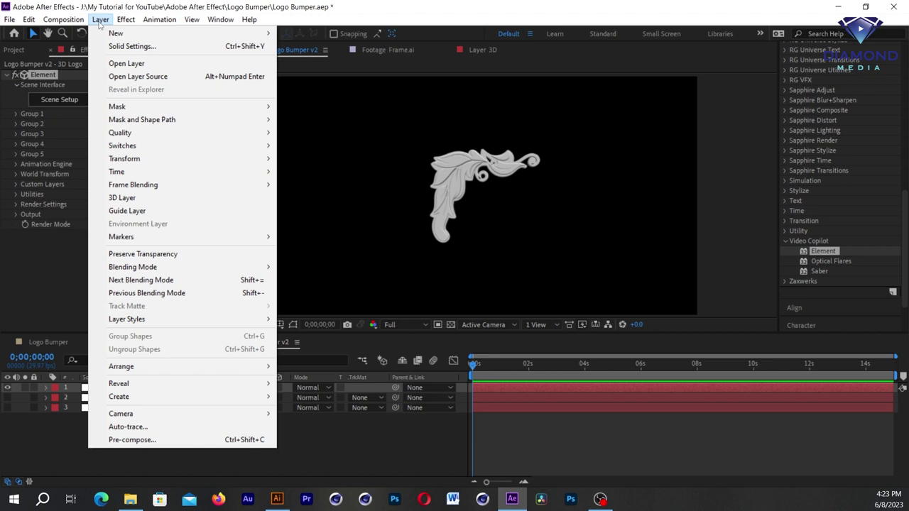
{"action": "mouse_move", "coordinate": [112, 37]}
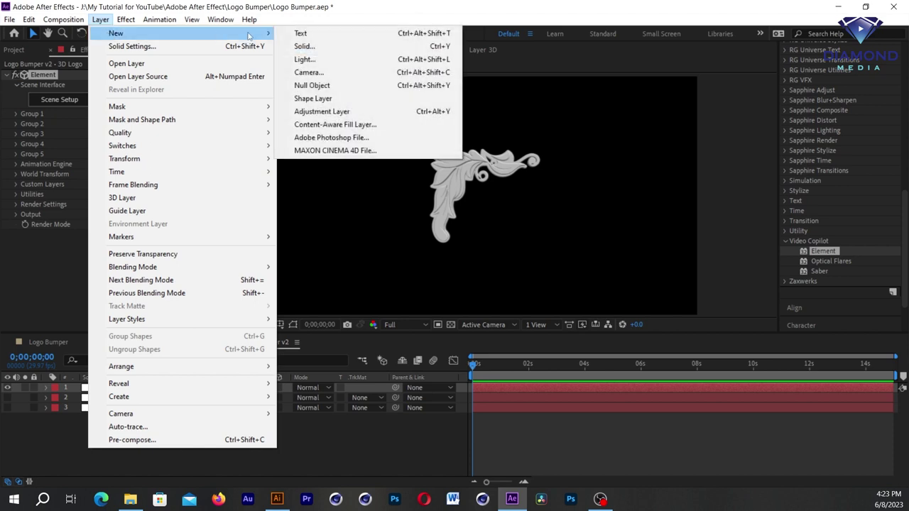
{"action": "left_click", "coordinate": [304, 46]}
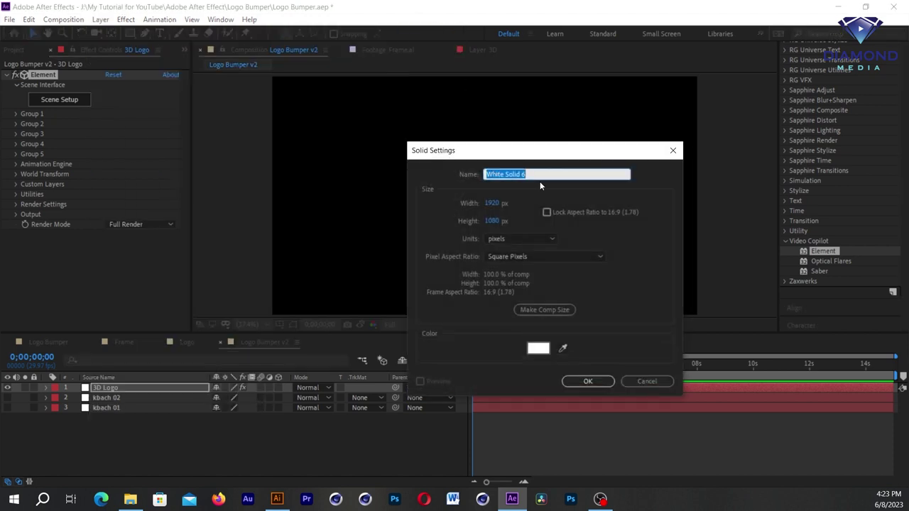
{"action": "type", "text": "for Replac"}
{"action": "key", "text": "BackSpace"}
{"action": "key", "text": "BackSpace"}
{"action": "key", "text": "BackSpace"}
{"action": "key", "text": "BackSpace"}
{"action": "key", "text": "BackSpace"}
{"action": "key", "text": "BackSpace"}
{"action": "type", "text": "logo"}
{"action": "left_click", "coordinate": [577, 381]}
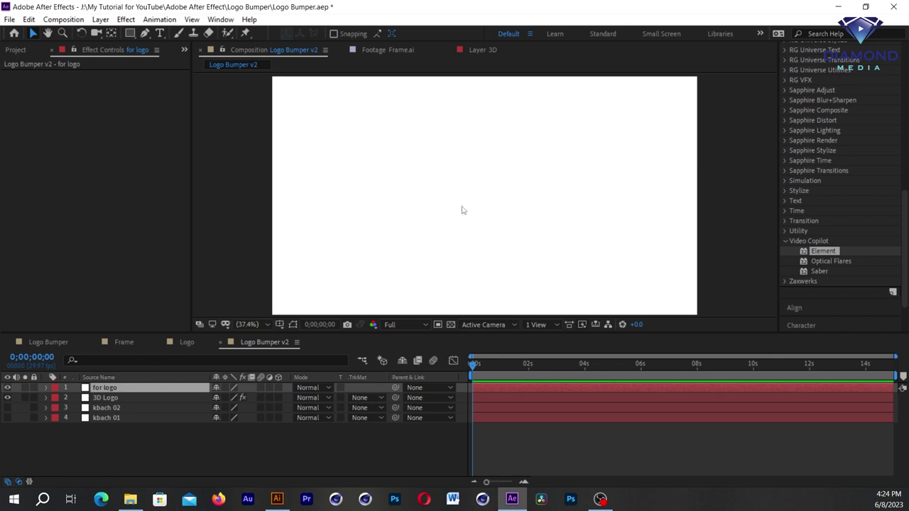
Show the Title/Action Safe guides and draw a rectangle mask on 'for logo' along the safe area.
{"action": "left_click", "coordinate": [280, 325]}
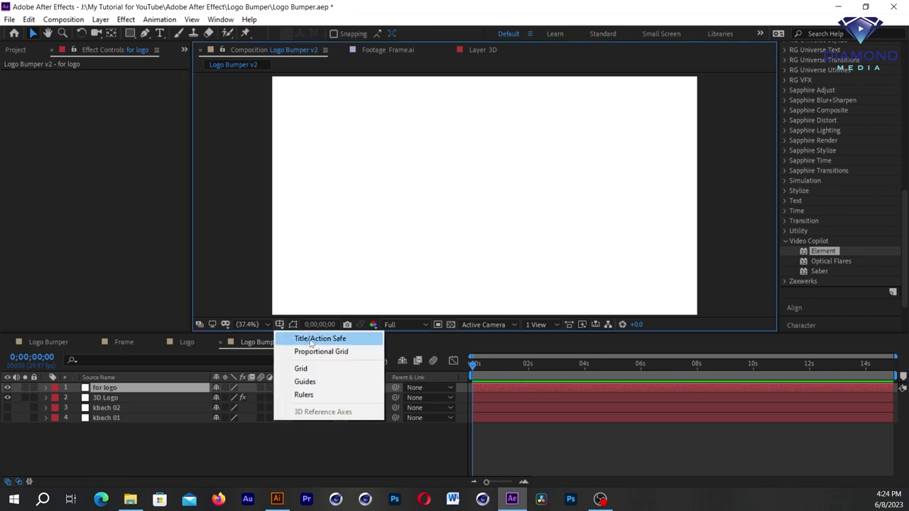
{"action": "left_click", "coordinate": [310, 339]}
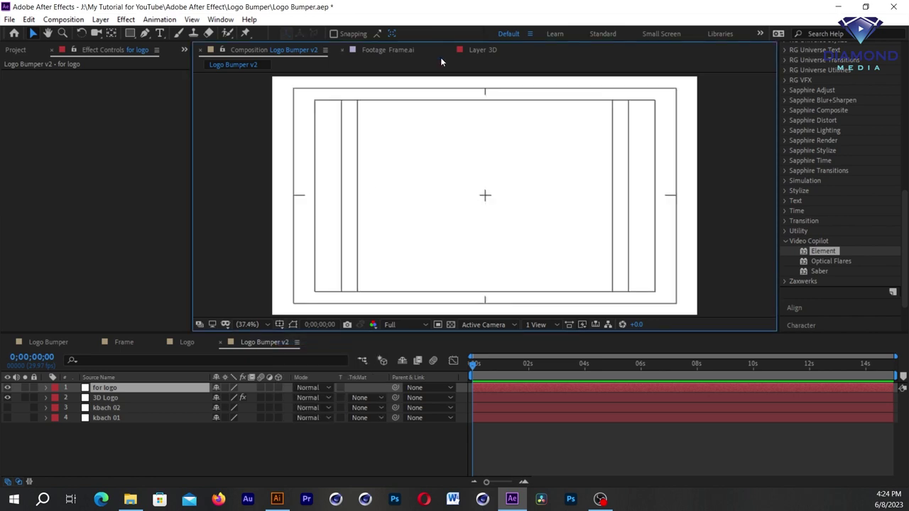
{"action": "left_click", "coordinate": [131, 34]}
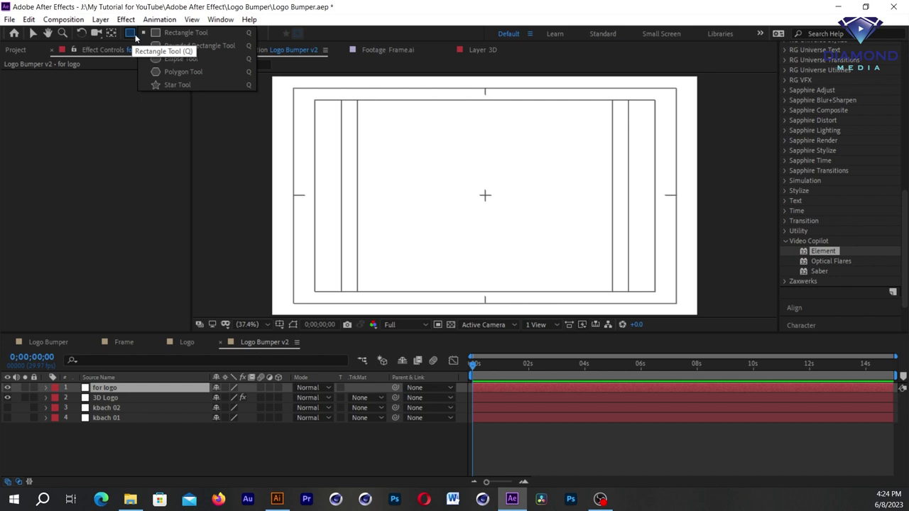
{"action": "left_click", "coordinate": [169, 47]}
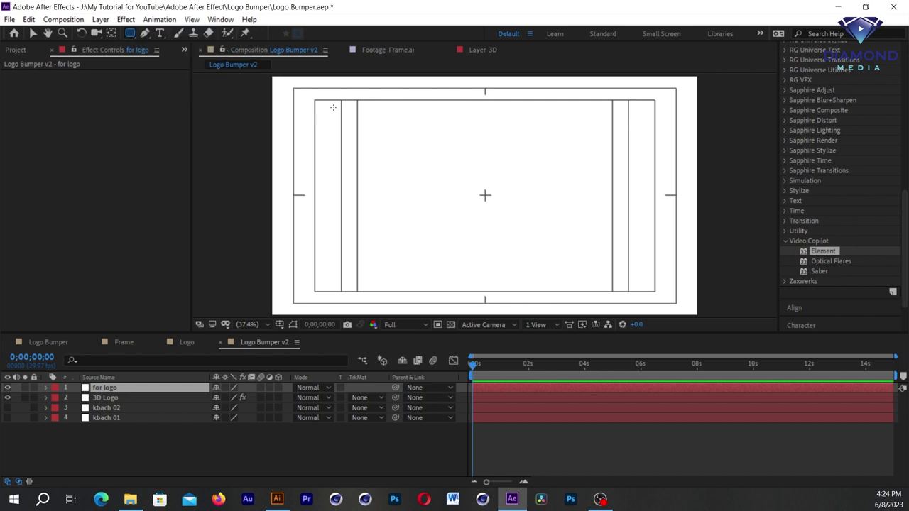
{"action": "left_click_drag", "start_coordinate": [313, 98], "coordinate": [654, 292]}
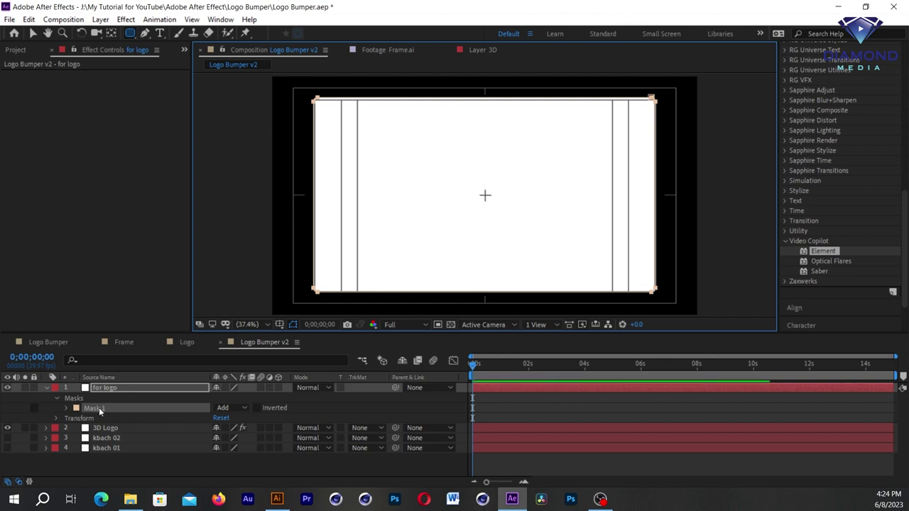
Hide the 'for logo' layer and move 3D Logo above it.
{"action": "left_click", "coordinate": [8, 387]}
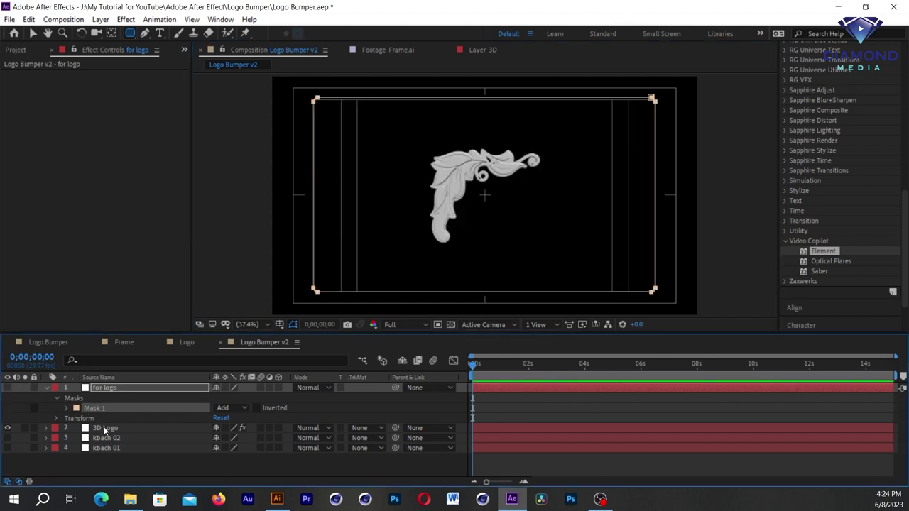
{"action": "left_click", "coordinate": [105, 428]}
{"action": "left_click_drag", "start_coordinate": [105, 392], "coordinate": [105, 390]}
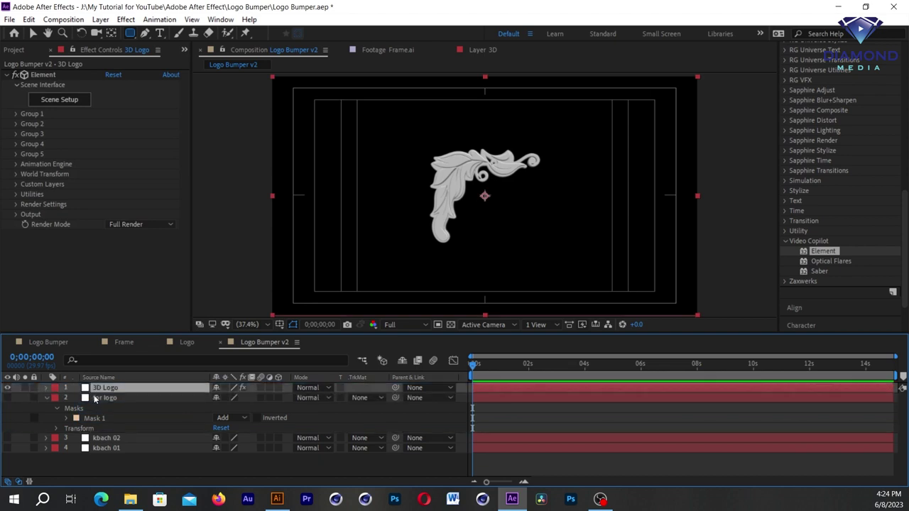
{"action": "left_click", "coordinate": [45, 398]}
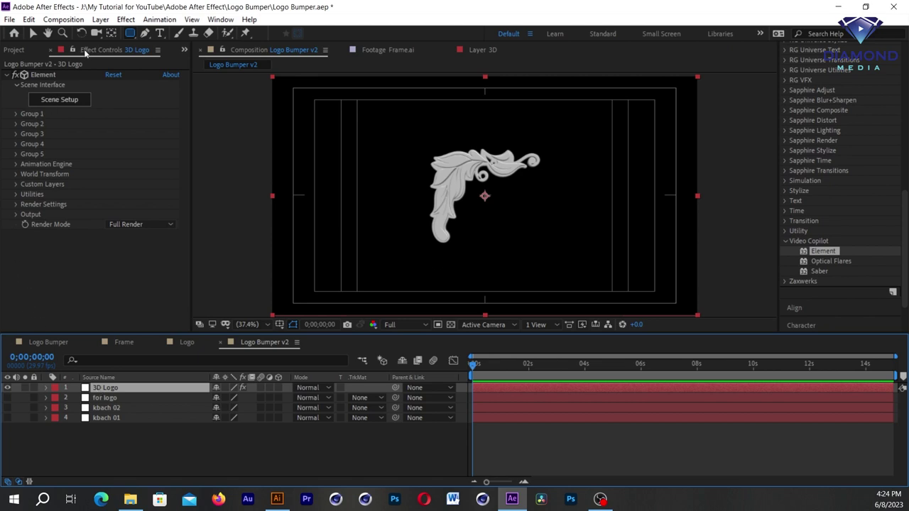
Set Element's Custom Text and Masks Path Layer 3 to '2. for logo'.
{"action": "left_click", "coordinate": [17, 184]}
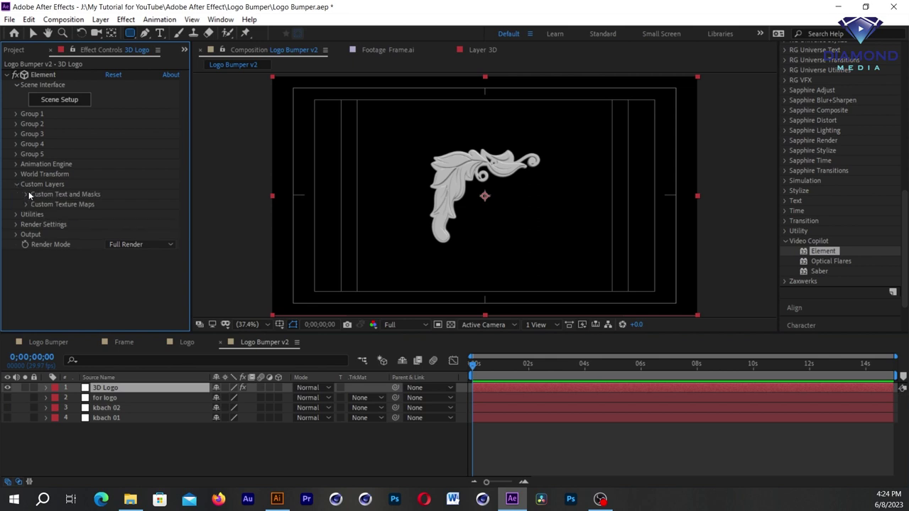
{"action": "left_click", "coordinate": [26, 194]}
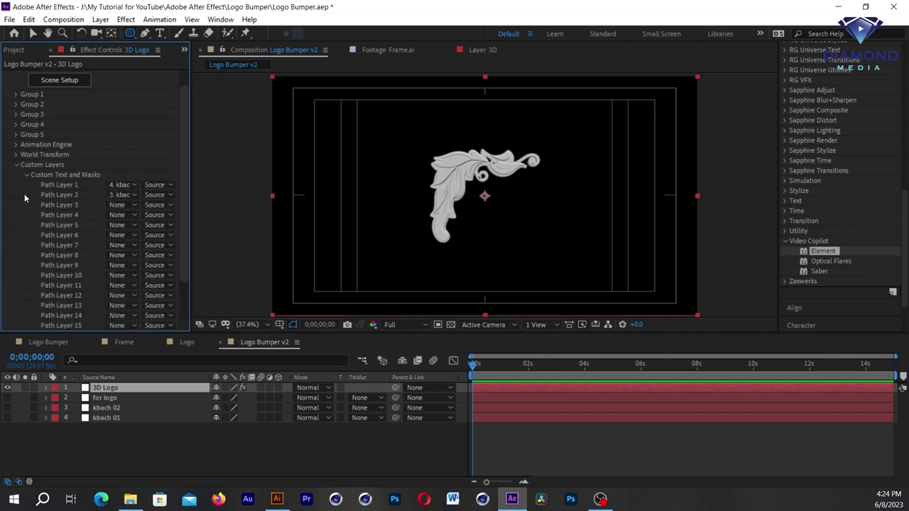
{"action": "left_click", "coordinate": [134, 205]}
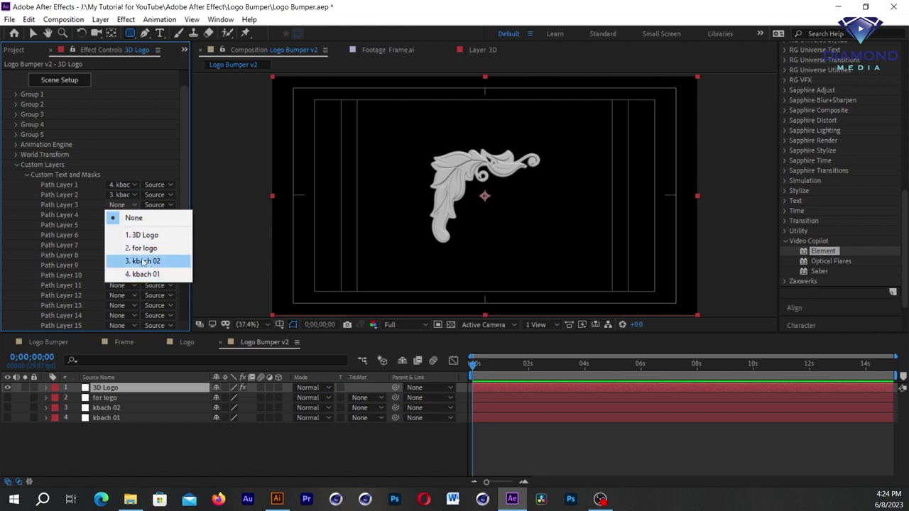
{"action": "left_click", "coordinate": [144, 248]}
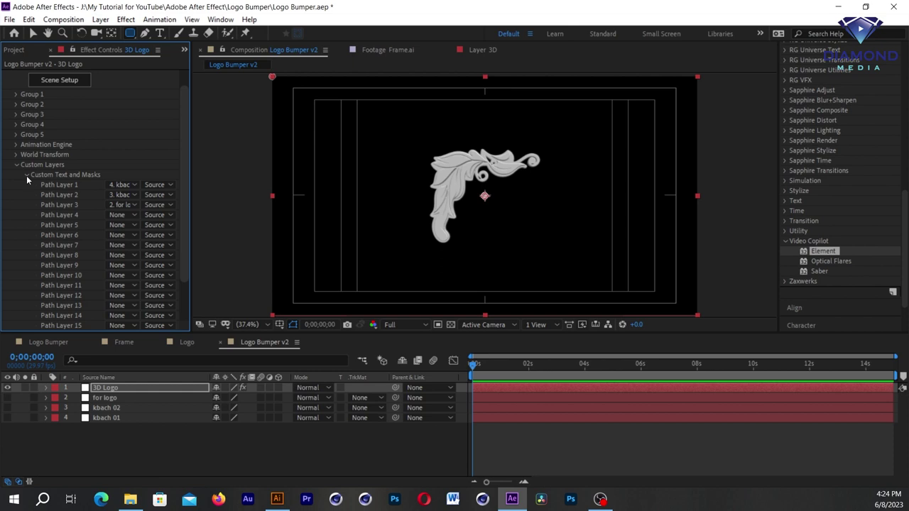
{"action": "left_click", "coordinate": [26, 176]}
{"action": "left_click", "coordinate": [18, 186]}
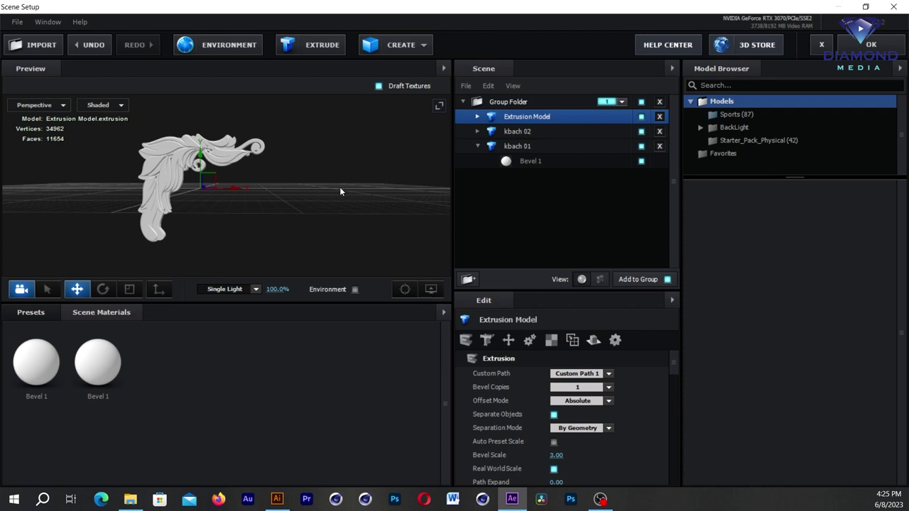
Switch the Extrusion Model to Custom Path 3 and start renaming it 'for logo'.
{"action": "left_click", "coordinate": [608, 375]}
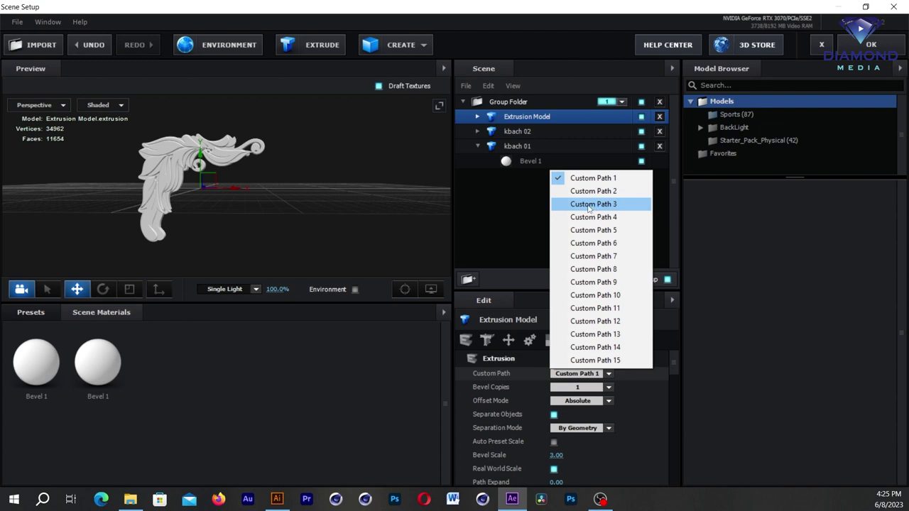
{"action": "left_click", "coordinate": [592, 204]}
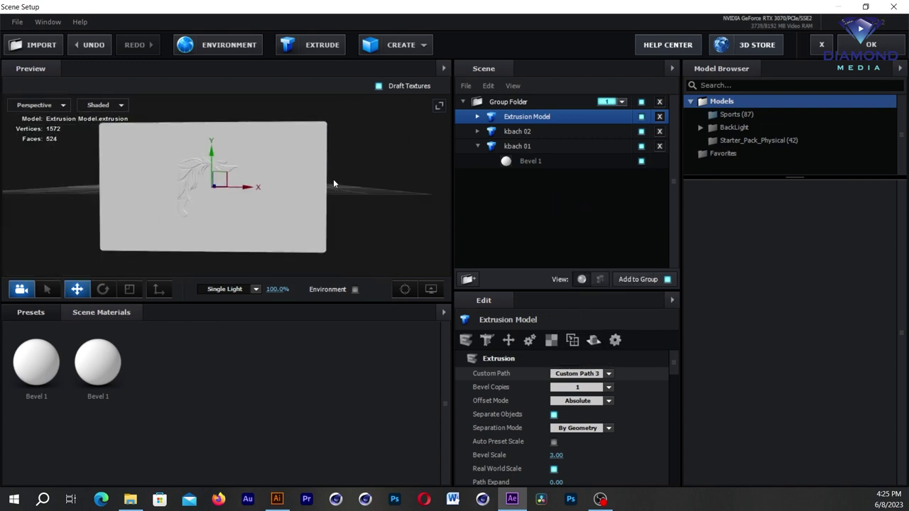
{"action": "left_click_drag", "start_coordinate": [328, 205], "coordinate": [285, 202]}
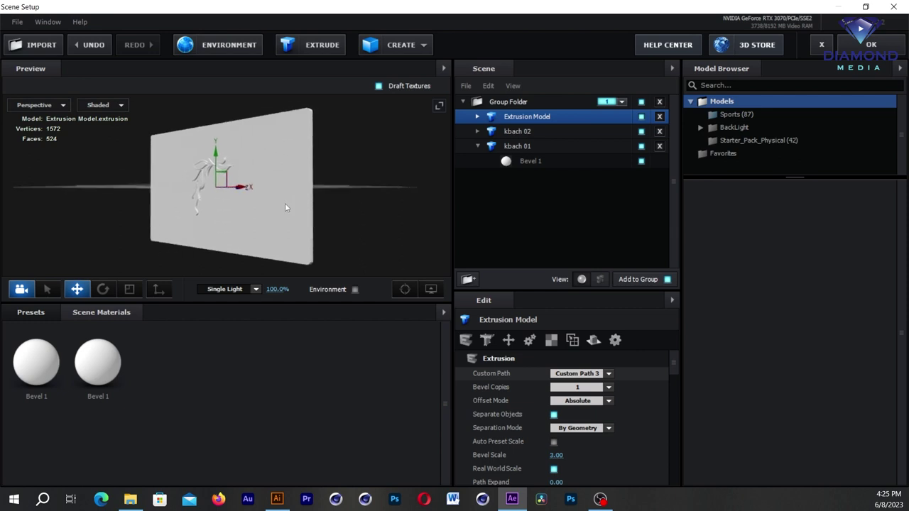
{"action": "double_click", "coordinate": [524, 119]}
{"action": "type", "text": "for "}
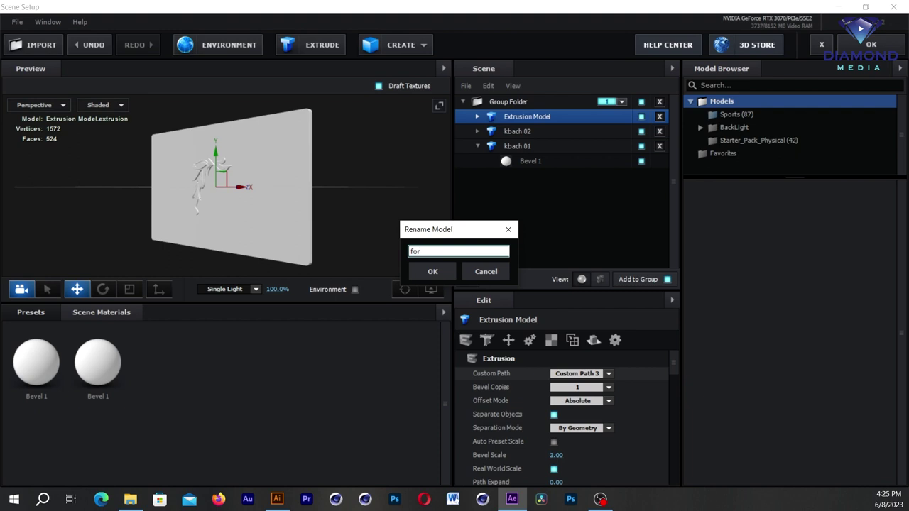
{"action": "type", "text": "logo"}
Confirm the 'for logo' name and set Bevel Copies to 3, expanding the model to show Bevel 1–3.
{"action": "left_click", "coordinate": [443, 273]}
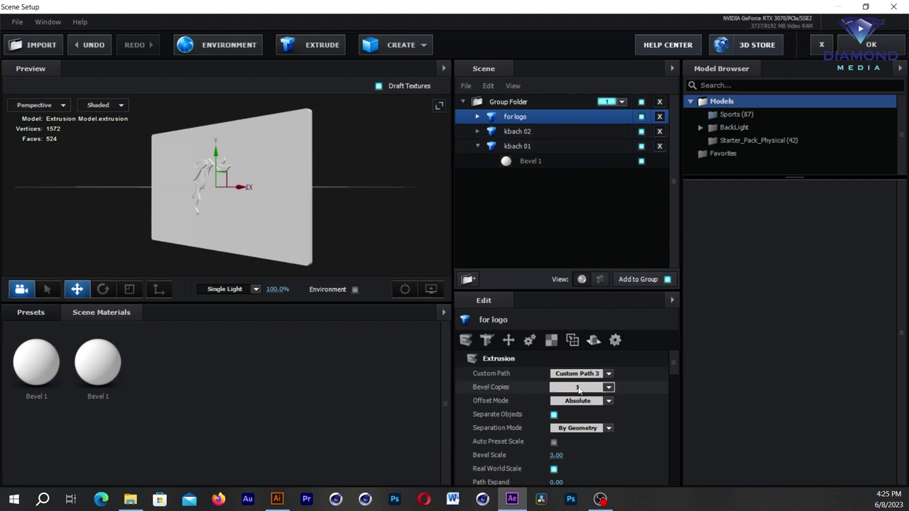
{"action": "left_click", "coordinate": [609, 387]}
{"action": "left_click", "coordinate": [577, 415]}
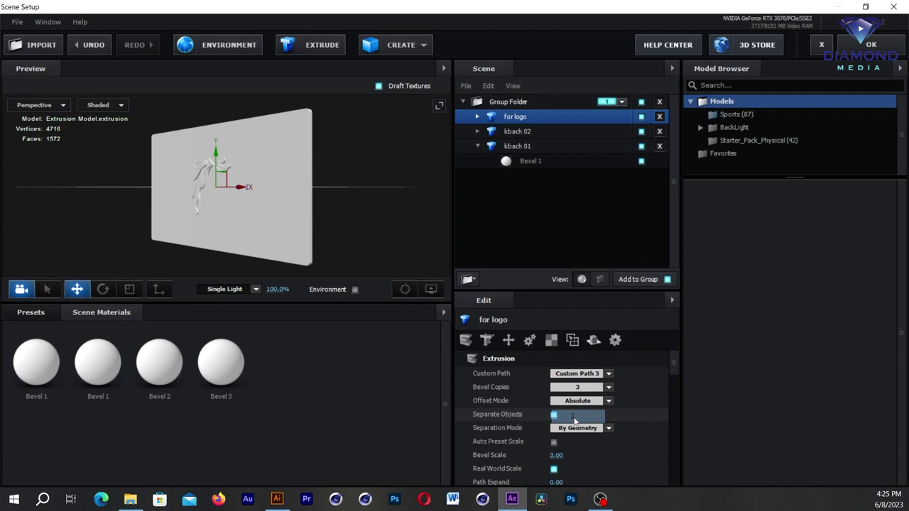
{"action": "left_click", "coordinate": [476, 118]}
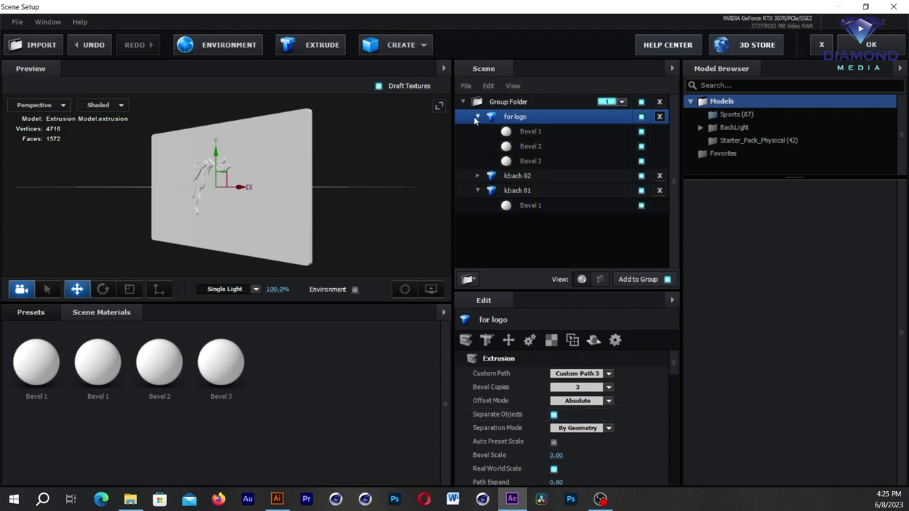
From the Physical presets, apply Gold to Bevel 3, Paint_Red to Bevel 2 and Chrome to Bevel 1.
{"action": "left_click", "coordinate": [27, 313]}
{"action": "left_click", "coordinate": [57, 395]}
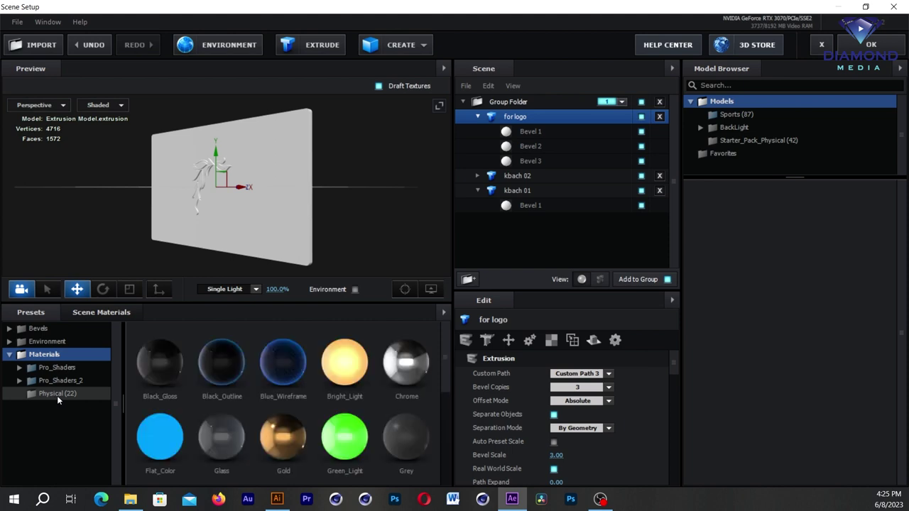
{"action": "scroll", "coordinate": [267, 401], "scroll_direction": "down", "scroll_amount": 2}
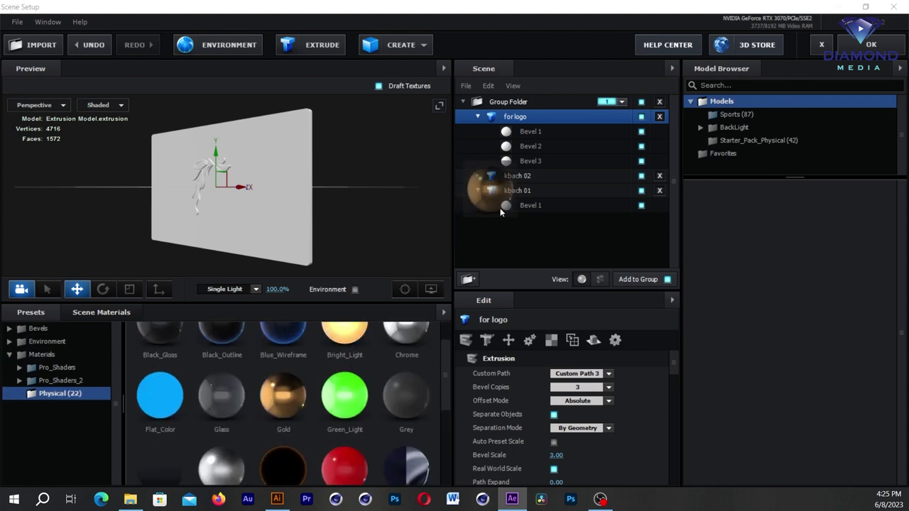
{"action": "left_click_drag", "start_coordinate": [267, 402], "coordinate": [529, 160]}
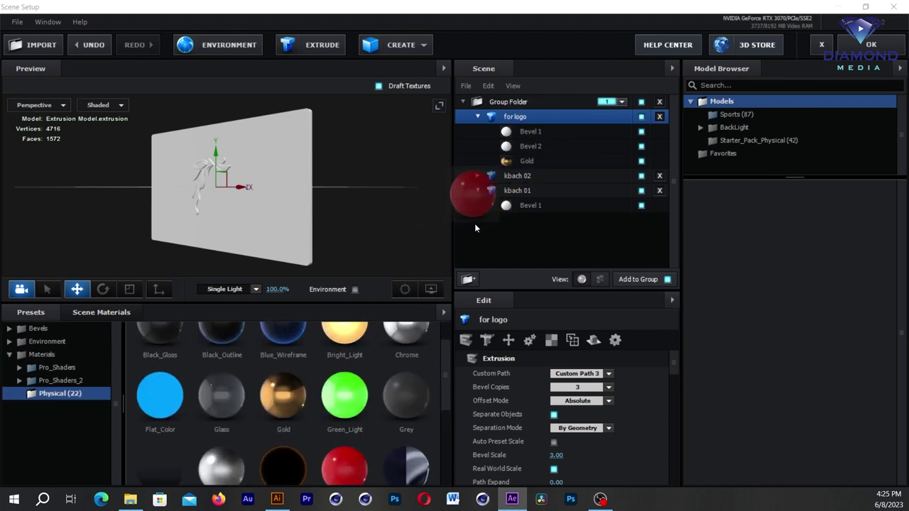
{"action": "left_click_drag", "start_coordinate": [346, 465], "coordinate": [517, 145]}
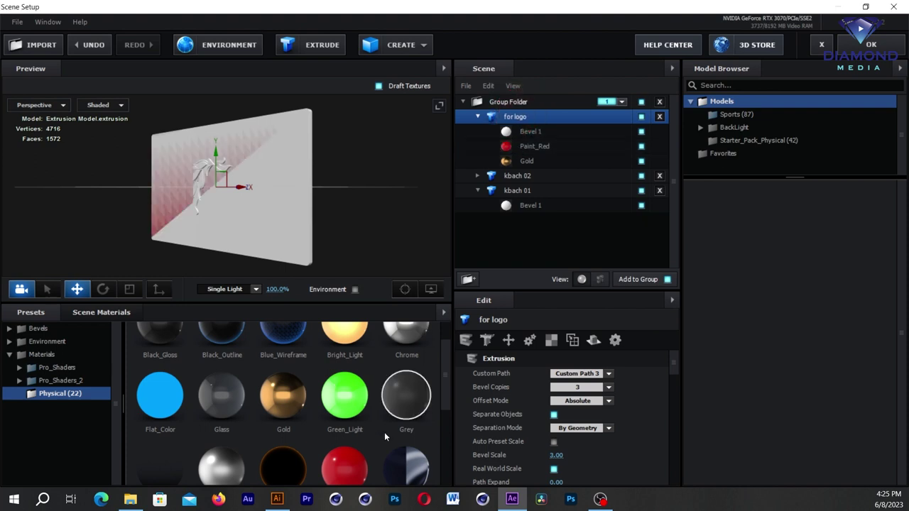
{"action": "scroll", "coordinate": [373, 388], "scroll_direction": "up", "scroll_amount": 1}
{"action": "left_click_drag", "start_coordinate": [405, 363], "coordinate": [507, 135]}
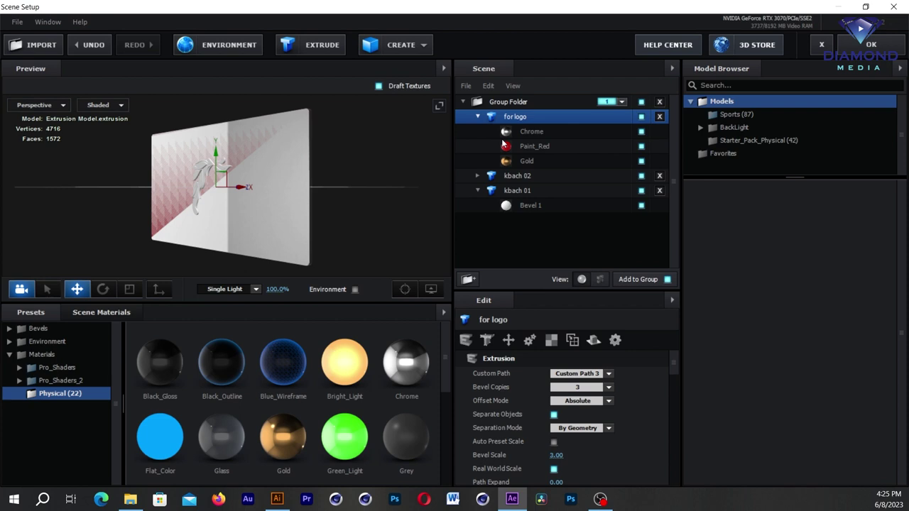
{"action": "left_click_drag", "start_coordinate": [437, 160], "coordinate": [321, 174]}
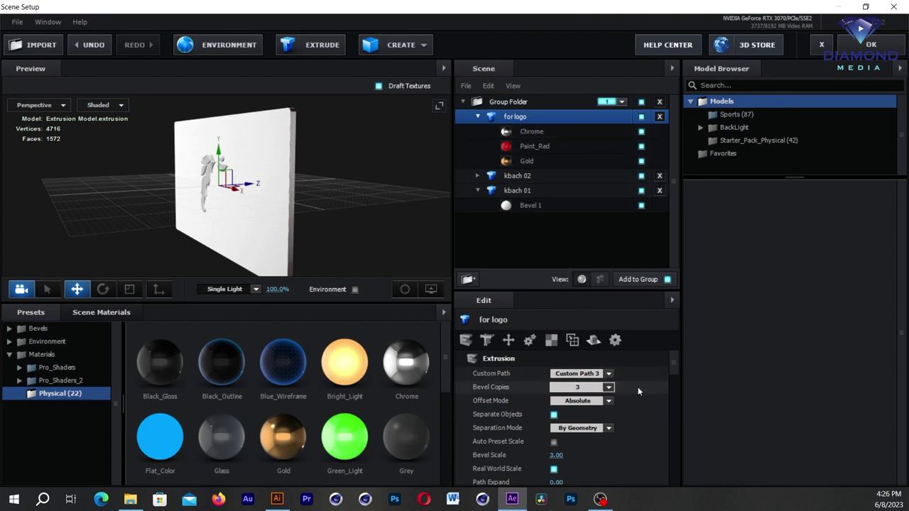
Raise the for logo plate's Bevel Scale to 14.55 and turn its side toward the camera.
{"action": "left_click_drag", "start_coordinate": [673, 360], "coordinate": [672, 372]}
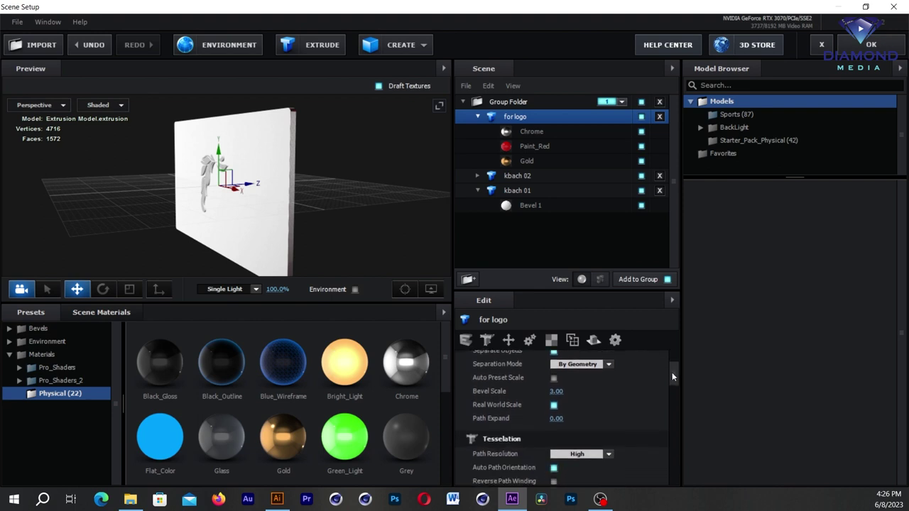
{"action": "left_click_drag", "start_coordinate": [556, 384], "coordinate": [823, 364]}
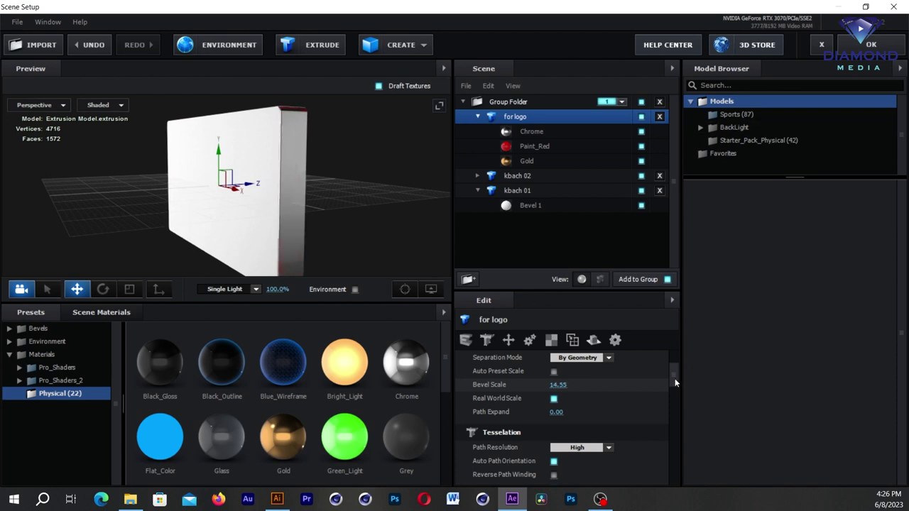
{"action": "scroll", "coordinate": [674, 384], "scroll_direction": "up", "scroll_amount": 3}
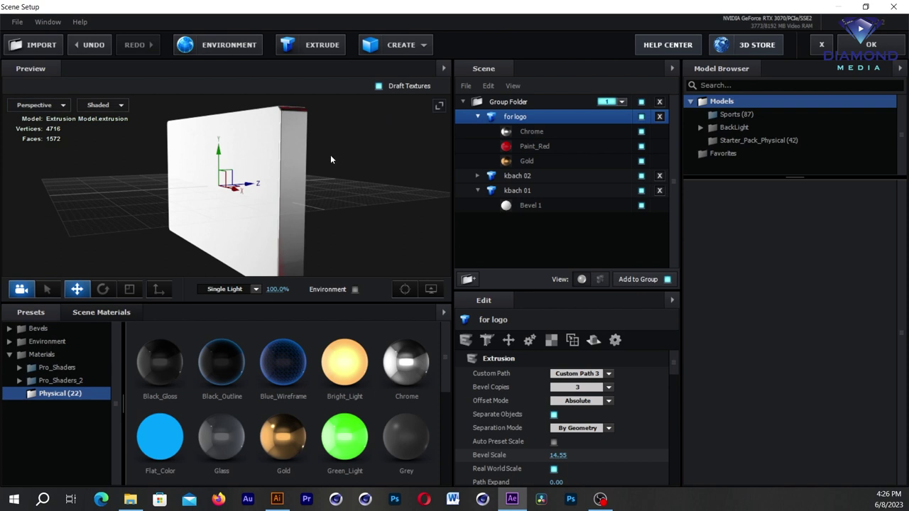
{"action": "left_click_drag", "start_coordinate": [336, 163], "coordinate": [331, 167]}
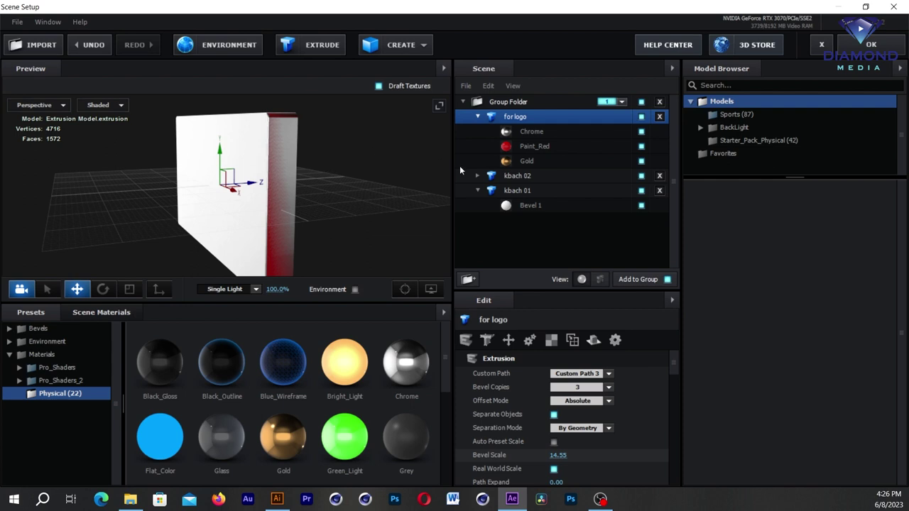
Replace Chrome on the first slot with the scene's white Bevel 1 material.
{"action": "scroll", "coordinate": [316, 417], "scroll_direction": "down", "scroll_amount": 1}
{"action": "scroll", "coordinate": [317, 413], "scroll_direction": "down", "scroll_amount": 1}
{"action": "scroll", "coordinate": [317, 413], "scroll_direction": "down", "scroll_amount": 3}
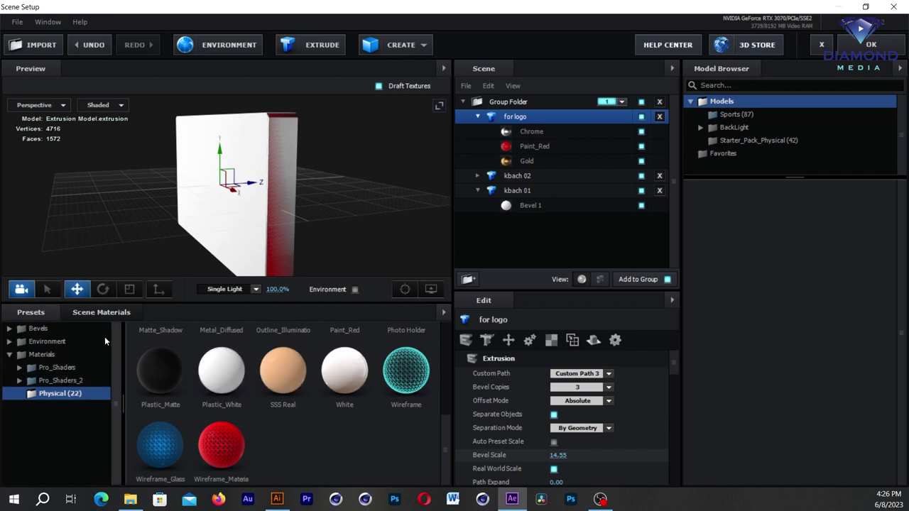
{"action": "left_click", "coordinate": [89, 315]}
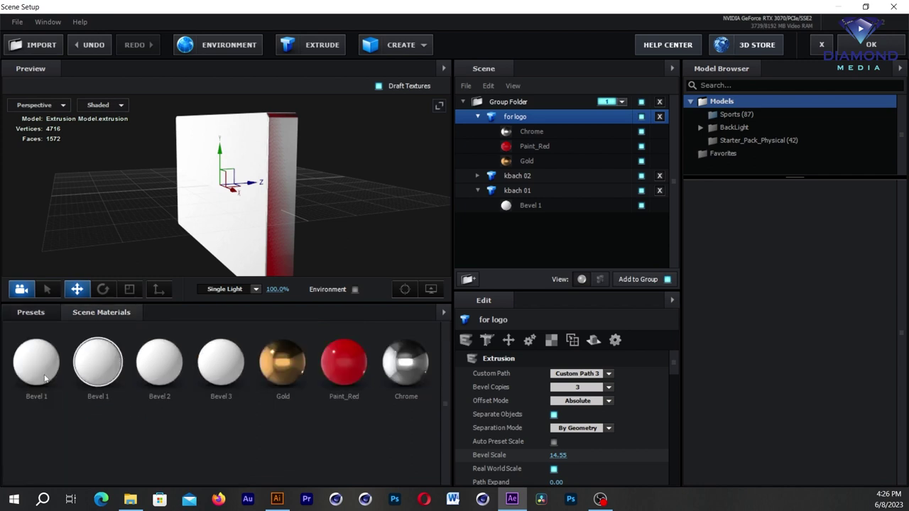
{"action": "left_click_drag", "start_coordinate": [40, 375], "coordinate": [531, 132]}
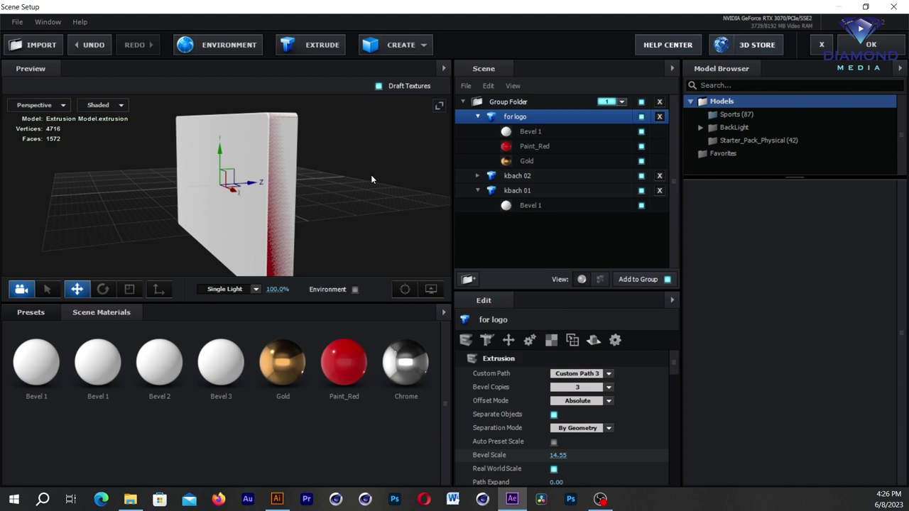
Give Paint_Red Expand Edges 1.11, Extrude 0.87, zero bevel segments and Bevel Depth 2.12.
{"action": "left_click", "coordinate": [535, 148]}
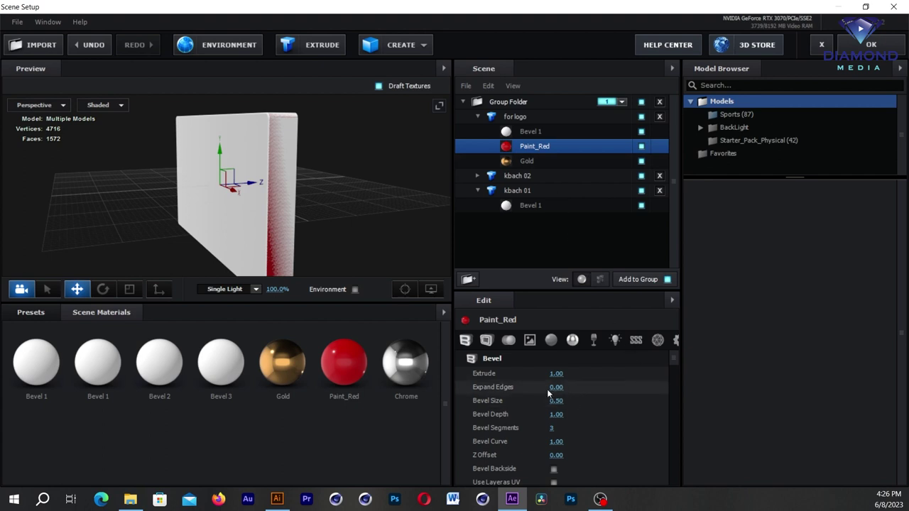
{"action": "left_click_drag", "start_coordinate": [556, 387], "coordinate": [627, 395]}
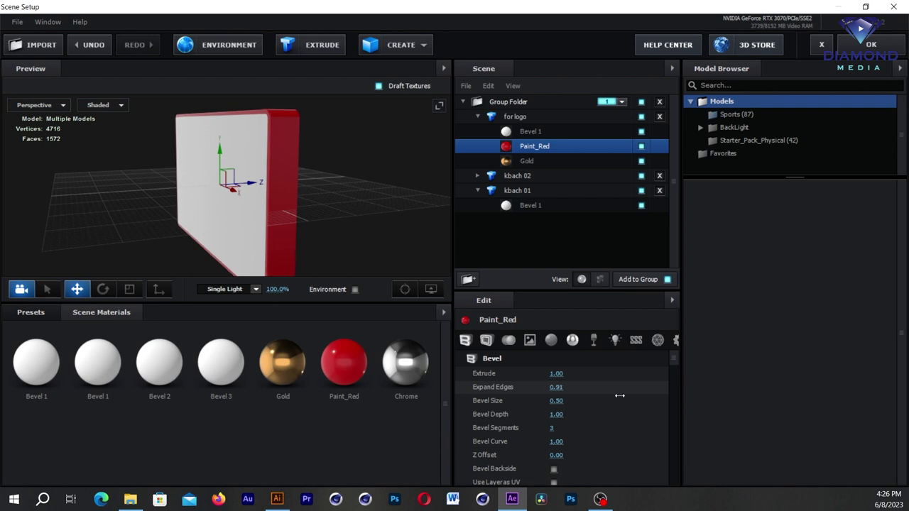
{"action": "left_click_drag", "start_coordinate": [627, 395], "coordinate": [630, 395]}
{"action": "left_click_drag", "start_coordinate": [558, 373], "coordinate": [551, 377]}
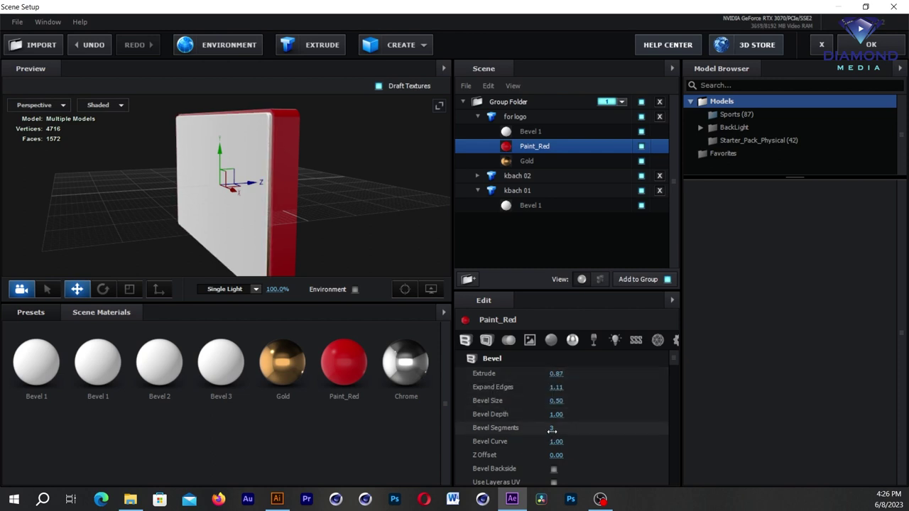
{"action": "mouse_move", "coordinate": [552, 428]}
{"action": "left_mouse_down"}
{"action": "mouse_move", "coordinate": [539, 429]}
{"action": "mouse_move", "coordinate": [618, 413]}
{"action": "left_mouse_up"}
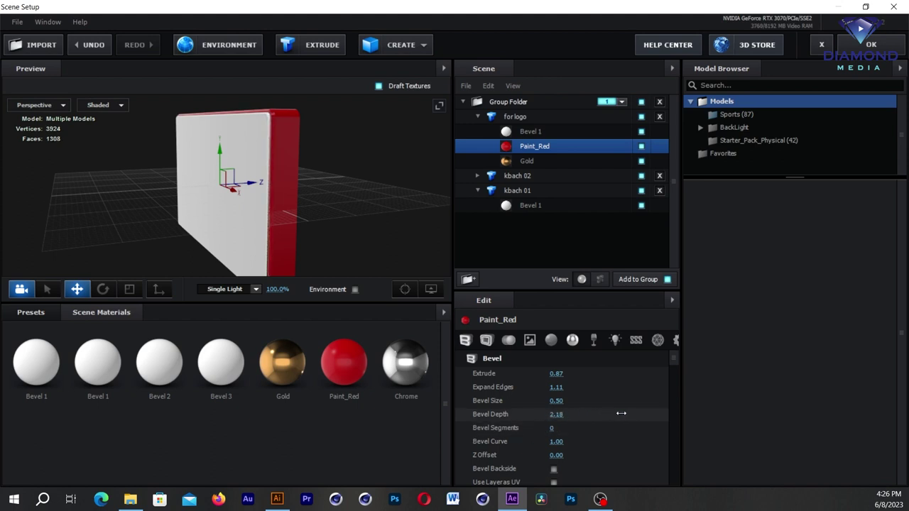
{"action": "mouse_move", "coordinate": [314, 192]}
{"action": "left_mouse_down"}
{"action": "mouse_move", "coordinate": [377, 164]}
{"action": "mouse_move", "coordinate": [339, 190]}
{"action": "mouse_move", "coordinate": [342, 209]}
{"action": "left_mouse_up"}
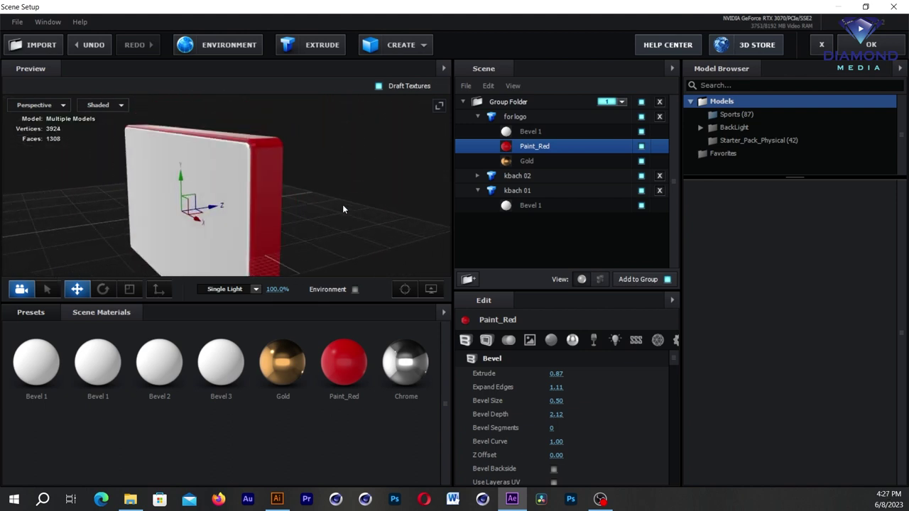
Enable Bevel Backside on Paint_Red and check the red back face in the preview.
{"action": "mouse_move", "coordinate": [390, 216]}
{"action": "left_mouse_down"}
{"action": "mouse_move", "coordinate": [323, 216]}
{"action": "mouse_move", "coordinate": [352, 204]}
{"action": "mouse_move", "coordinate": [367, 212]}
{"action": "left_mouse_up"}
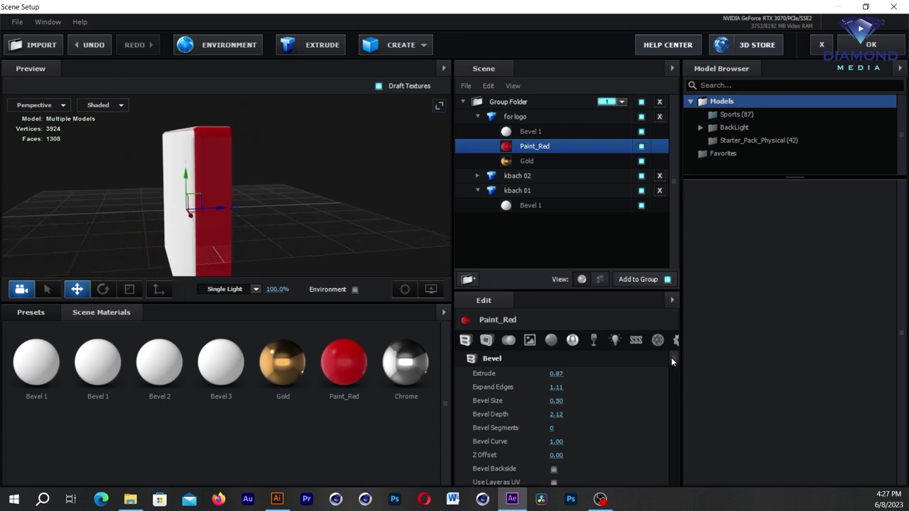
{"action": "left_click_drag", "start_coordinate": [671, 357], "coordinate": [669, 361]}
{"action": "left_click_drag", "start_coordinate": [631, 291], "coordinate": [626, 245]}
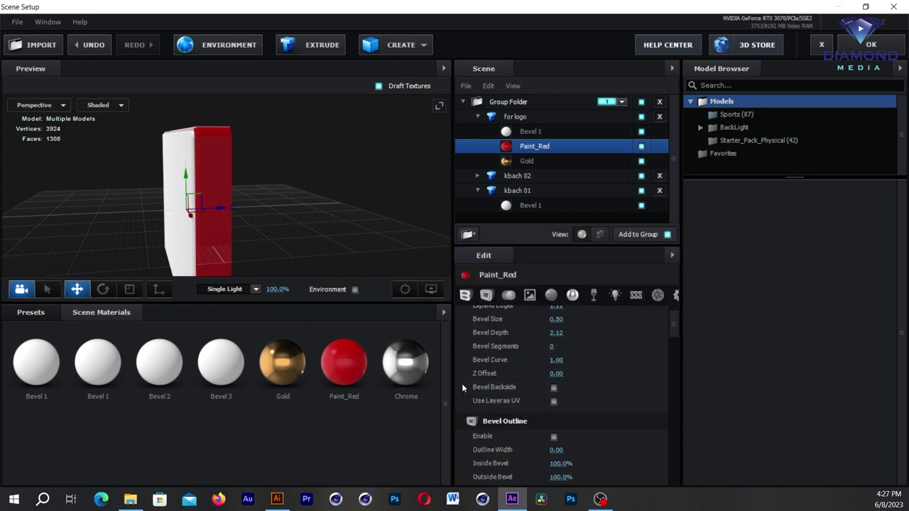
{"action": "left_click", "coordinate": [554, 387]}
{"action": "left_click_drag", "start_coordinate": [328, 208], "coordinate": [333, 207]}
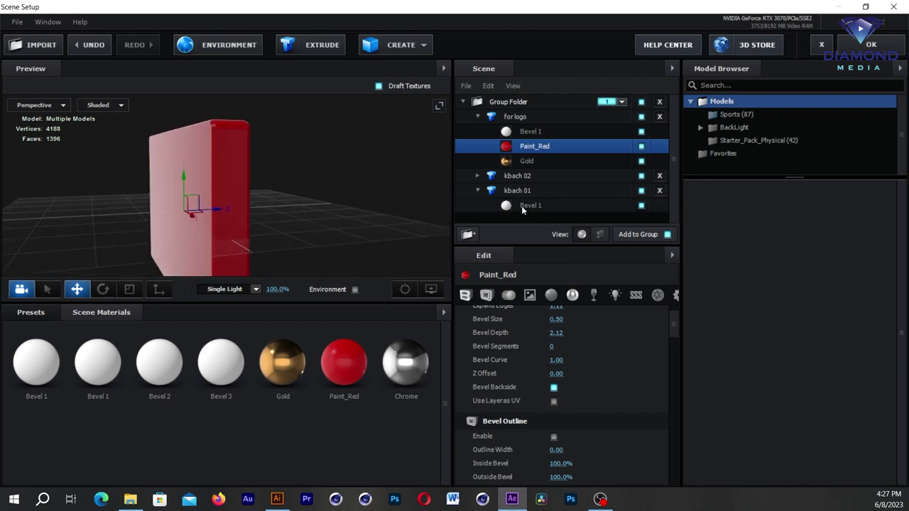
Give the Gold layer Expand Edges 1.35, a thinner extrude, zero segments and Bevel Depth 1.87.
{"action": "left_click", "coordinate": [525, 159]}
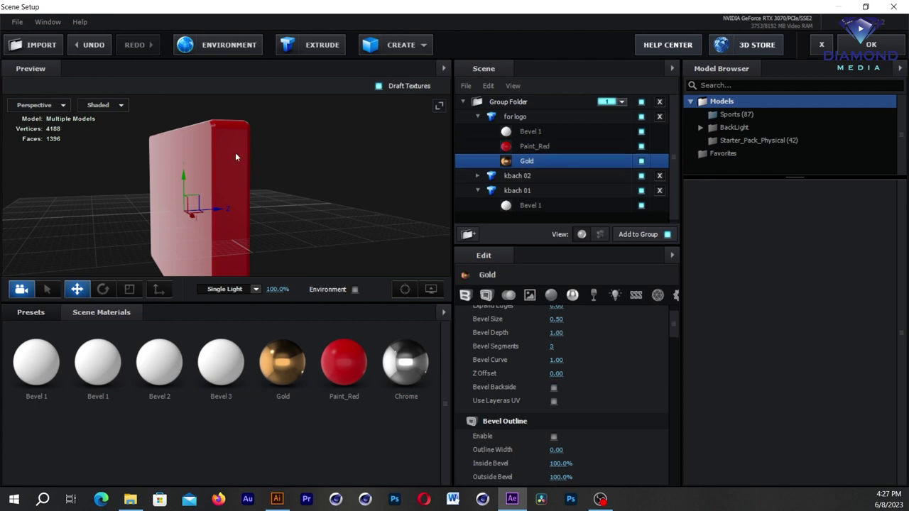
{"action": "scroll", "coordinate": [671, 320], "scroll_direction": "up", "scroll_amount": 1}
{"action": "scroll", "coordinate": [671, 321], "scroll_direction": "up", "scroll_amount": 1}
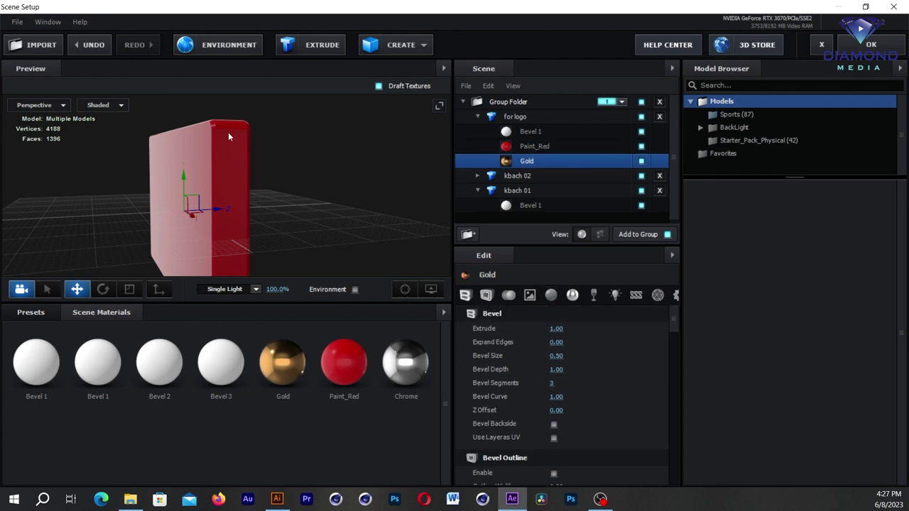
{"action": "left_click_drag", "start_coordinate": [553, 343], "coordinate": [632, 343]}
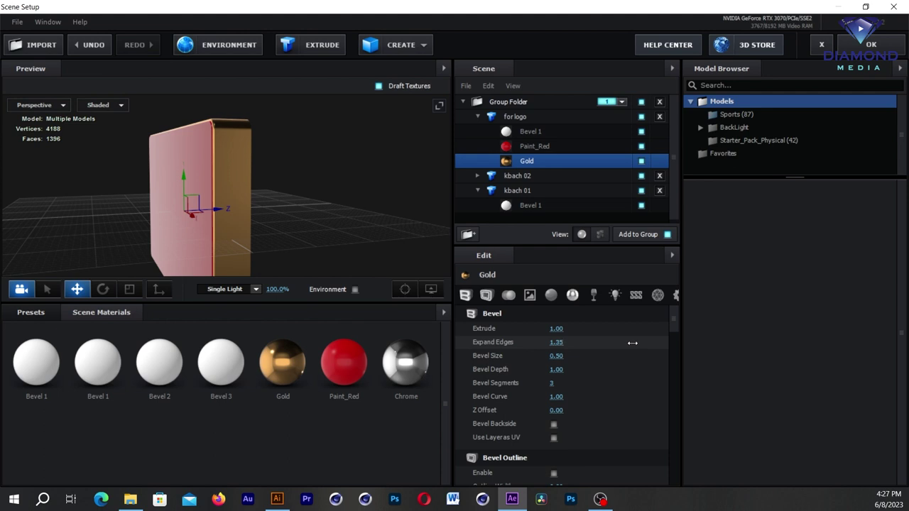
{"action": "left_click_drag", "start_coordinate": [575, 329], "coordinate": [539, 330]}
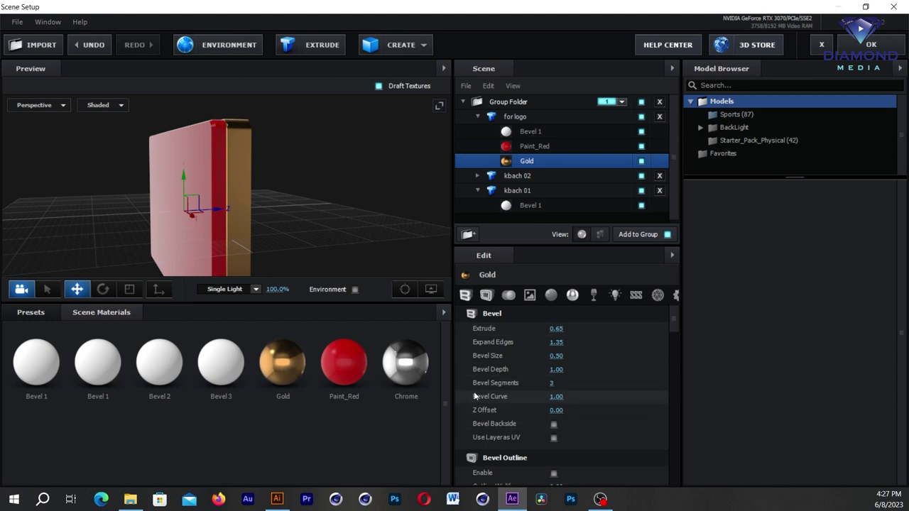
{"action": "left_click", "coordinate": [551, 383]}
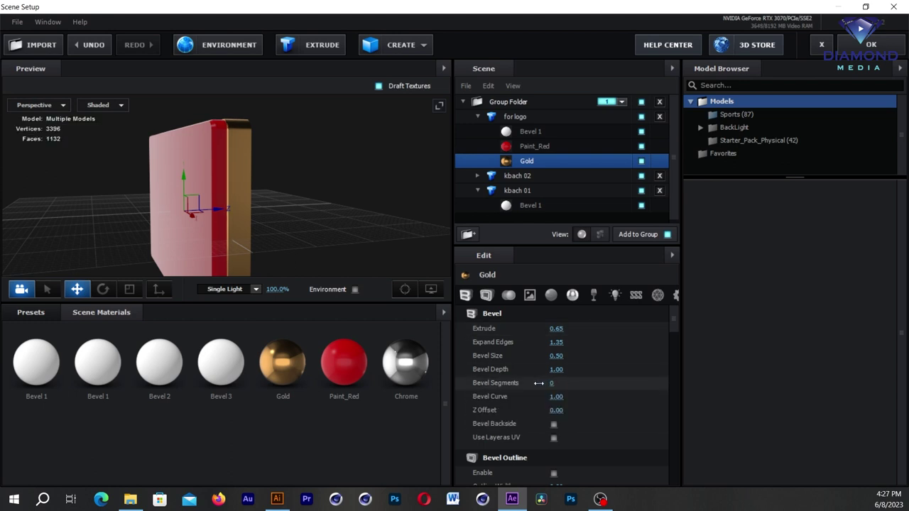
{"action": "left_click_drag", "start_coordinate": [556, 369], "coordinate": [600, 368]}
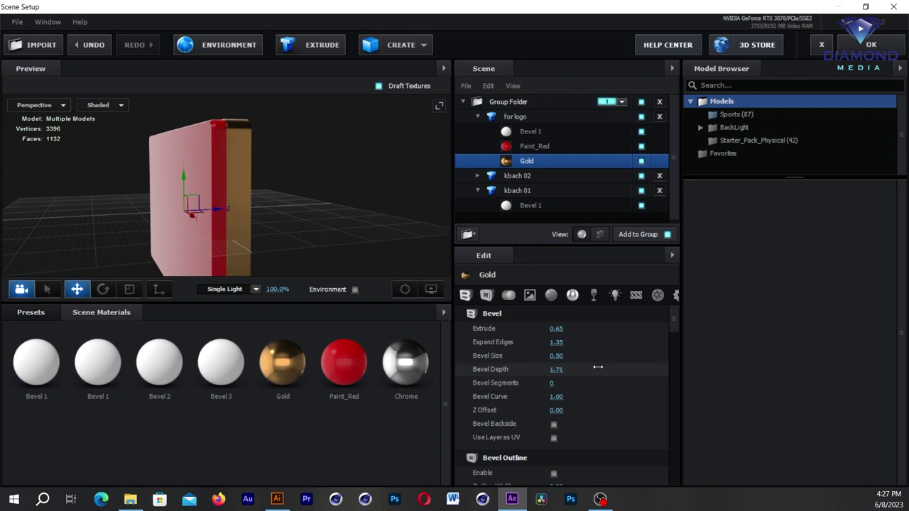
Bevel the Gold layer's back side, and set its Extrude to 0.46 and Z Offset to 0.14.
{"action": "left_click_drag", "start_coordinate": [383, 206], "coordinate": [338, 209]}
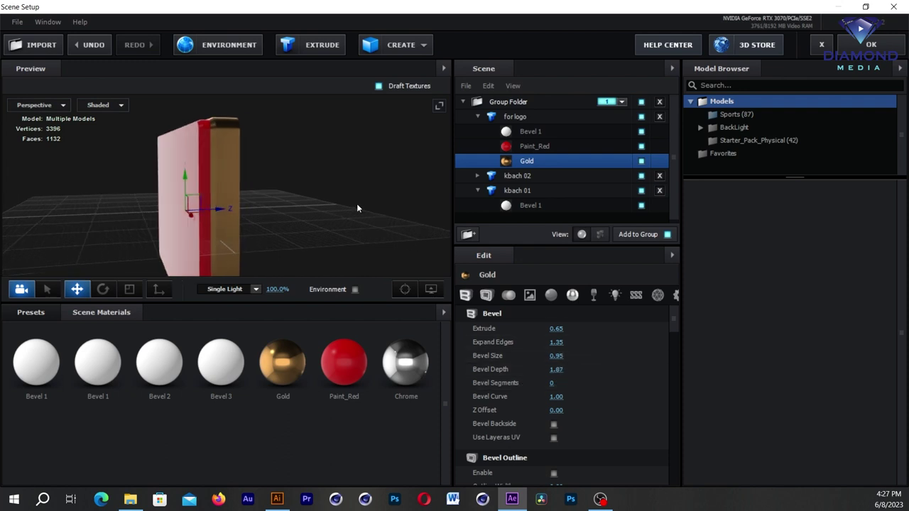
{"action": "left_click", "coordinate": [553, 424]}
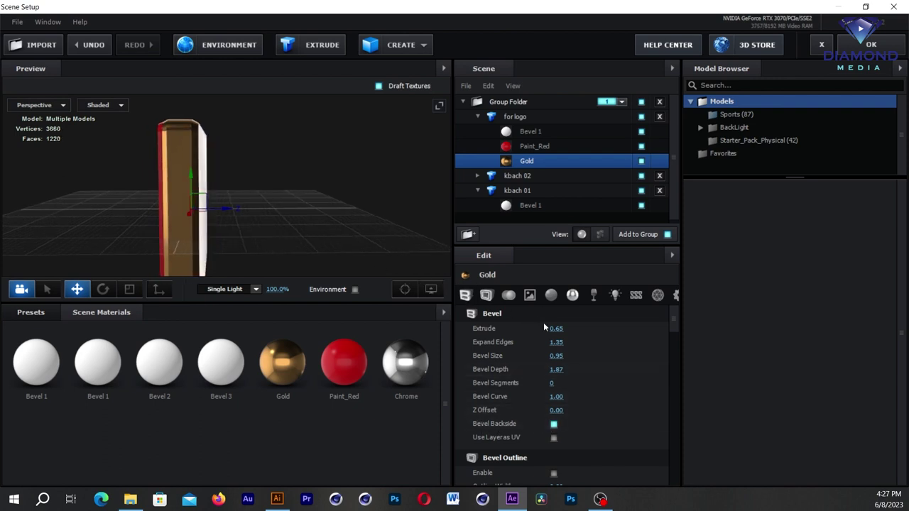
{"action": "left_click_drag", "start_coordinate": [556, 329], "coordinate": [346, 222]}
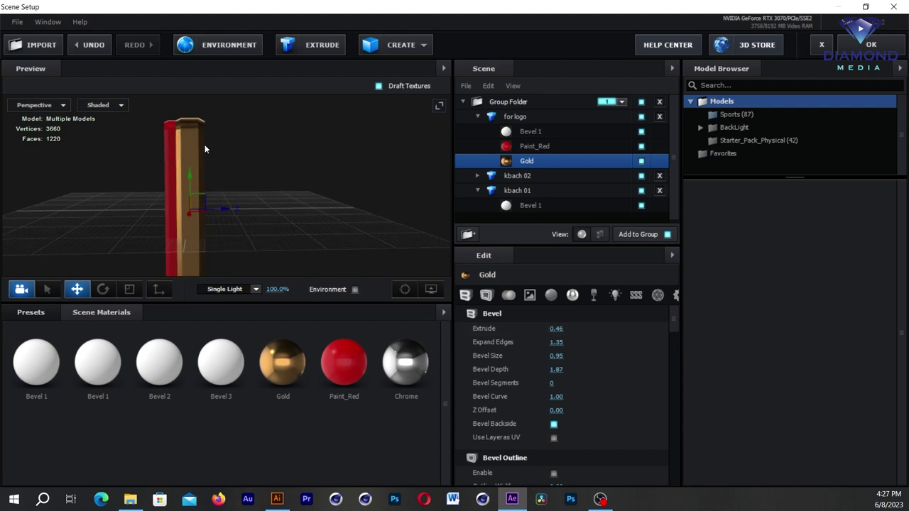
{"action": "left_click_drag", "start_coordinate": [205, 146], "coordinate": [220, 166]}
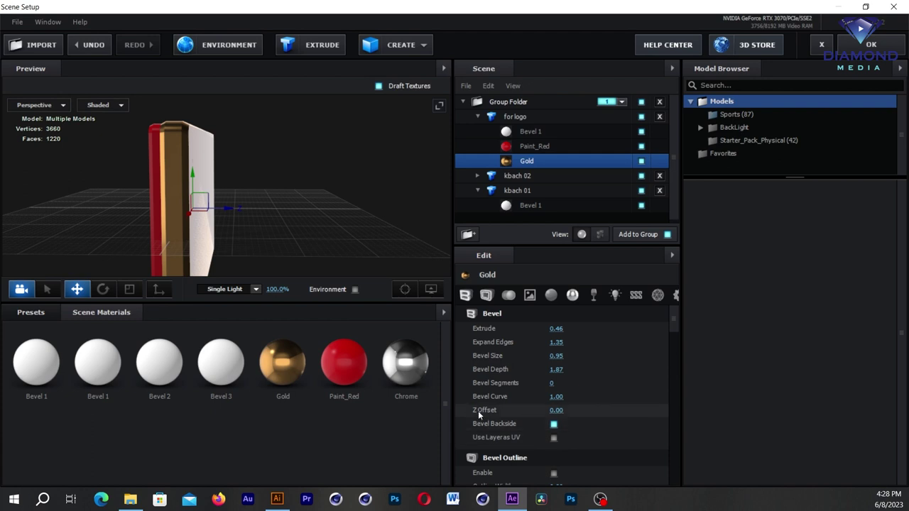
{"action": "left_click_drag", "start_coordinate": [558, 410], "coordinate": [547, 413]}
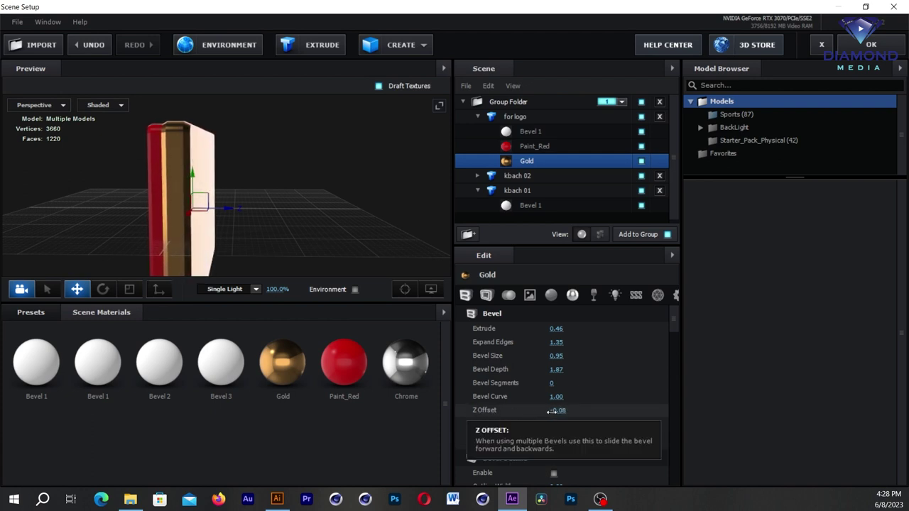
{"action": "mouse_move", "coordinate": [301, 184]}
{"action": "left_mouse_down"}
{"action": "mouse_move", "coordinate": [307, 172]}
{"action": "mouse_move", "coordinate": [319, 172]}
{"action": "left_mouse_up"}
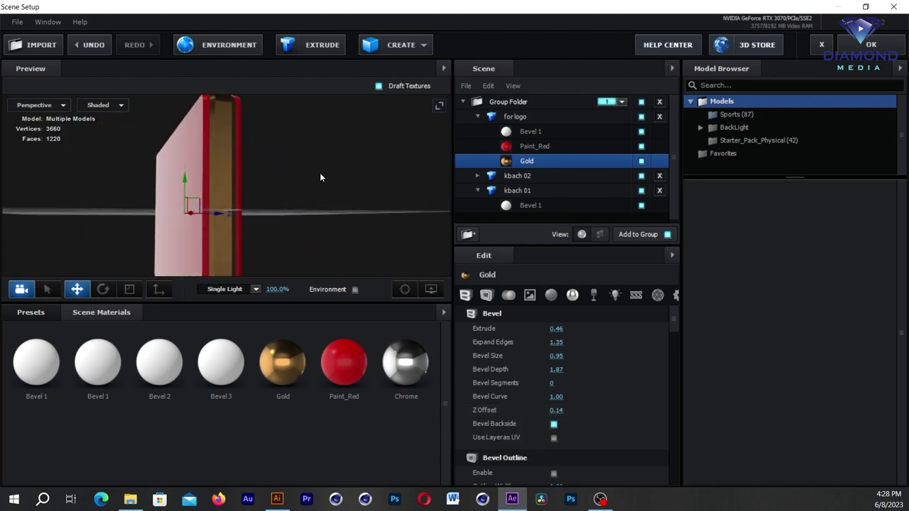
{"action": "left_click", "coordinate": [526, 132]}
{"action": "mouse_move", "coordinate": [392, 157]}
{"action": "left_mouse_down"}
{"action": "mouse_move", "coordinate": [262, 172]}
{"action": "mouse_move", "coordinate": [318, 168]}
{"action": "mouse_move", "coordinate": [230, 162]}
{"action": "left_mouse_up"}
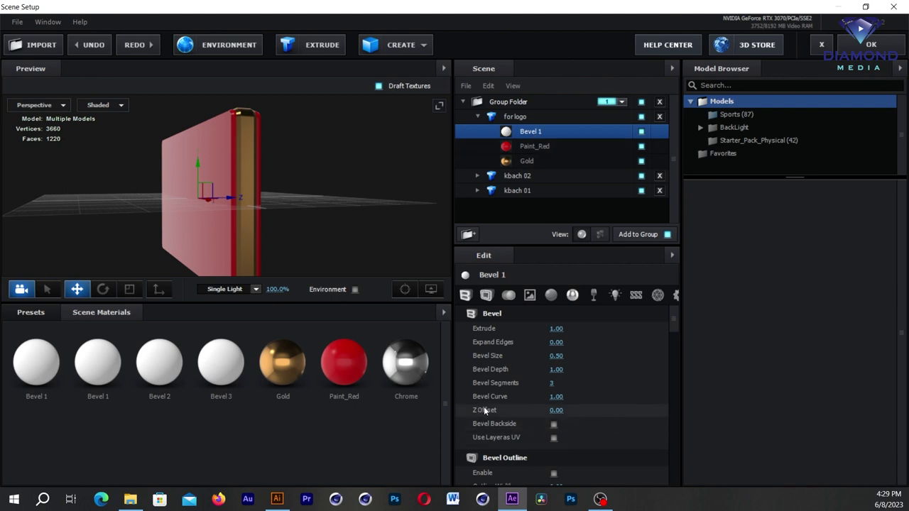
Set the Bevel 1 layer to Extrude 0.26 and Z Offset 0.85, whitening the slab's front.
{"action": "mouse_move", "coordinate": [556, 410]}
{"action": "left_mouse_down"}
{"action": "mouse_move", "coordinate": [557, 401]}
{"action": "mouse_move", "coordinate": [555, 407]}
{"action": "left_mouse_up"}
{"action": "left_click_drag", "start_coordinate": [556, 329], "coordinate": [514, 328]}
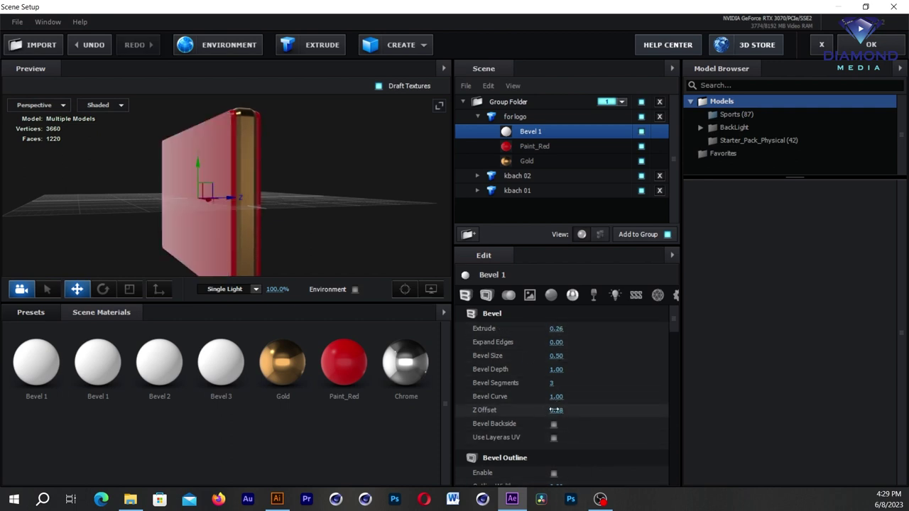
{"action": "left_click_drag", "start_coordinate": [541, 411], "coordinate": [588, 403]}
{"action": "left_click_drag", "start_coordinate": [588, 403], "coordinate": [579, 403]}
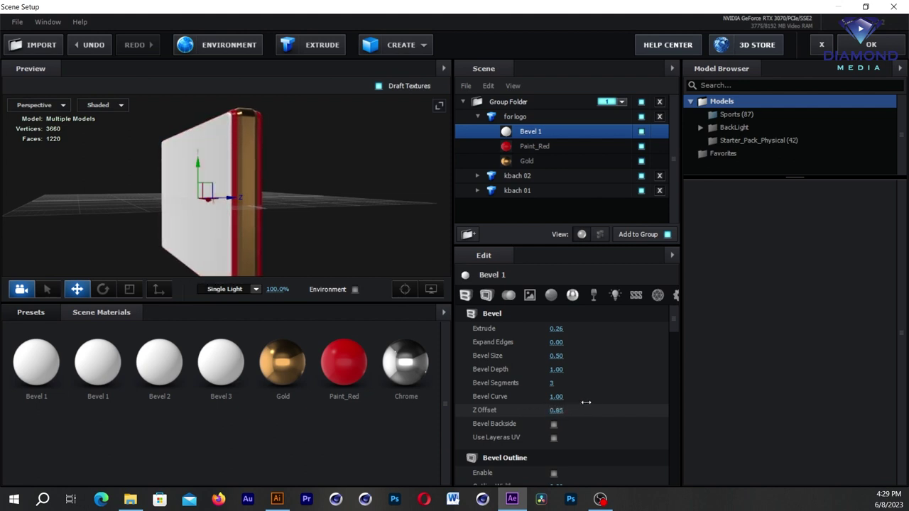
{"action": "mouse_move", "coordinate": [335, 210]}
{"action": "left_mouse_down"}
{"action": "mouse_move", "coordinate": [372, 169]}
{"action": "mouse_move", "coordinate": [315, 246]}
{"action": "mouse_move", "coordinate": [296, 193]}
{"action": "left_mouse_up"}
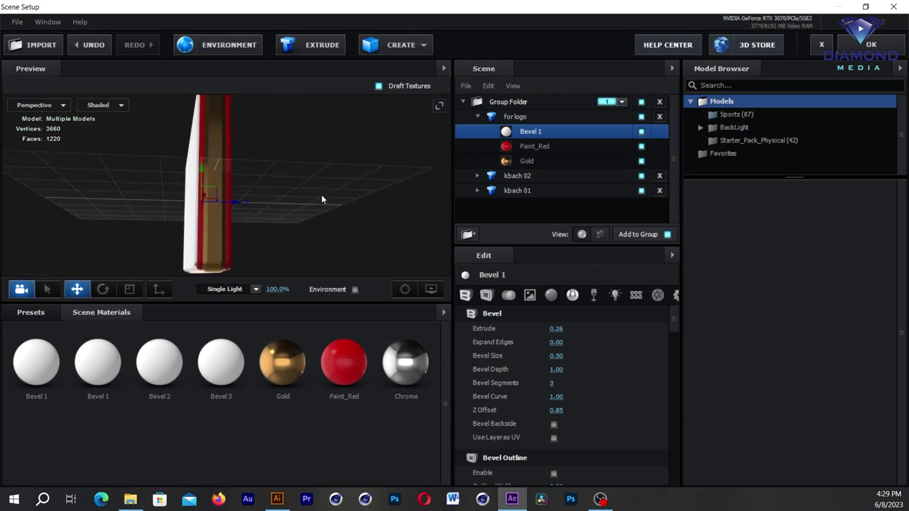
{"action": "mouse_move", "coordinate": [296, 193]}
{"action": "left_mouse_down"}
{"action": "mouse_move", "coordinate": [375, 202]}
{"action": "mouse_move", "coordinate": [362, 187]}
{"action": "left_mouse_up"}
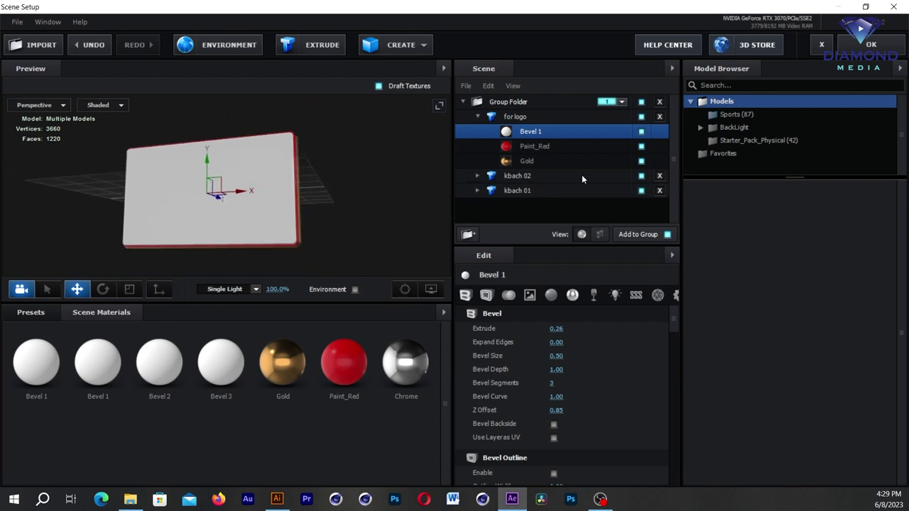
{"action": "left_click", "coordinate": [532, 176]}
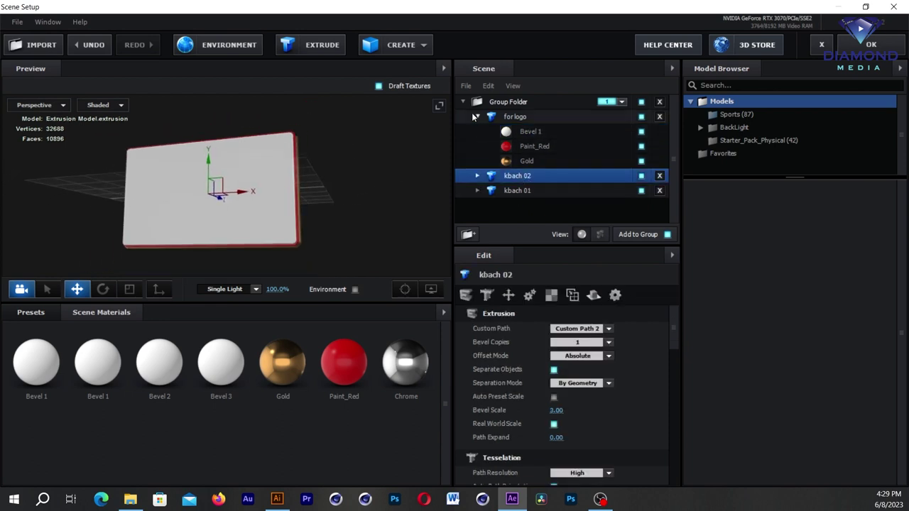
Collapse for logo, compare the kbach 01 and kbach 02 models, then clear the selection.
{"action": "left_click", "coordinate": [477, 117]}
{"action": "left_click", "coordinate": [511, 142]}
{"action": "left_click", "coordinate": [513, 132]}
{"action": "left_click", "coordinate": [514, 146]}
{"action": "left_click", "coordinate": [514, 133]}
{"action": "left_click", "coordinate": [511, 143]}
{"action": "left_click", "coordinate": [517, 134]}
{"action": "left_click", "coordinate": [513, 147]}
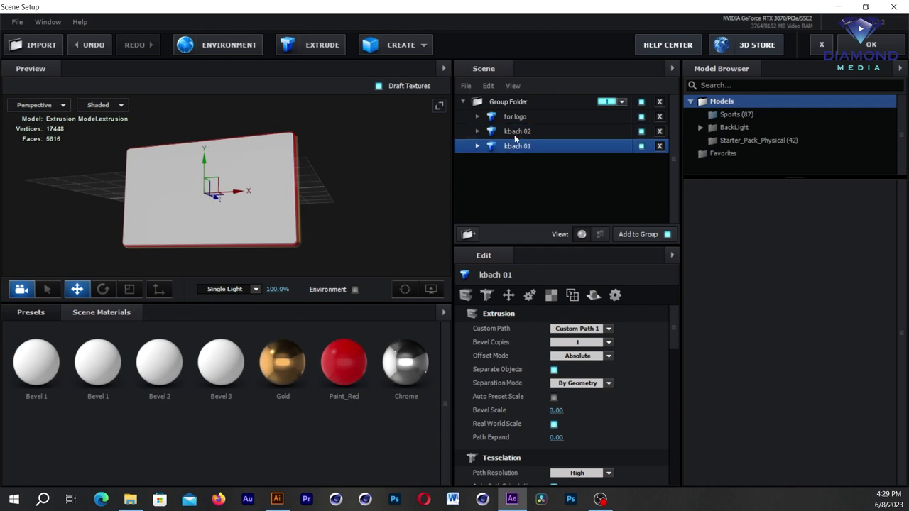
{"action": "left_click", "coordinate": [515, 137]}
{"action": "left_click", "coordinate": [514, 147]}
{"action": "left_click", "coordinate": [517, 137]}
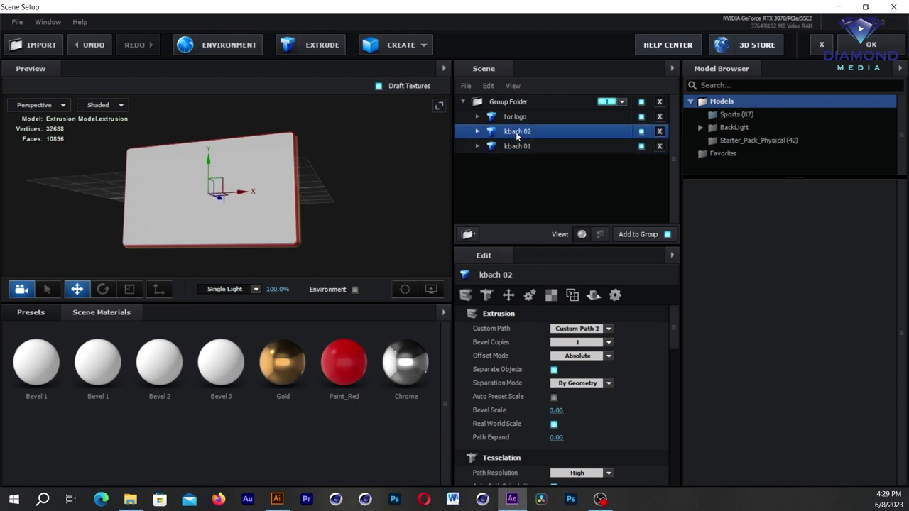
{"action": "left_click", "coordinate": [536, 175]}
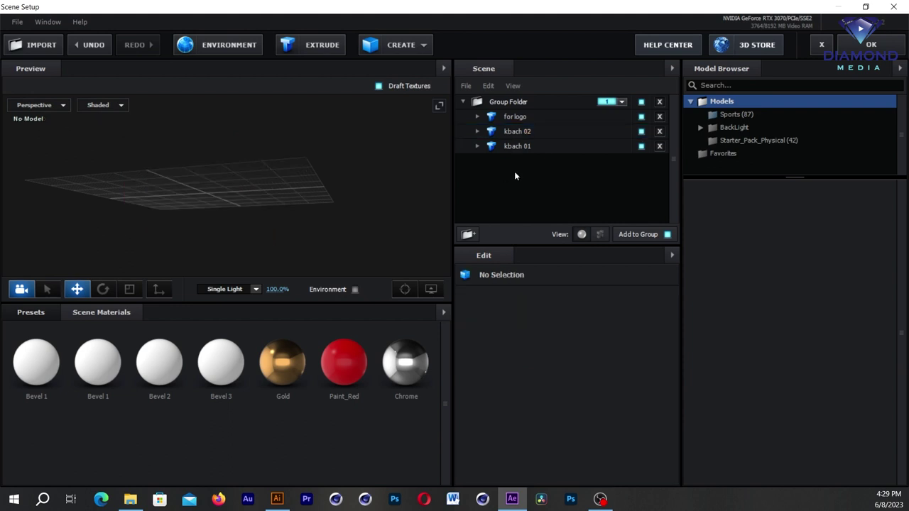
Create a new group folder named 'kbach 01' inside Group Folder.
{"action": "left_click", "coordinate": [469, 234]}
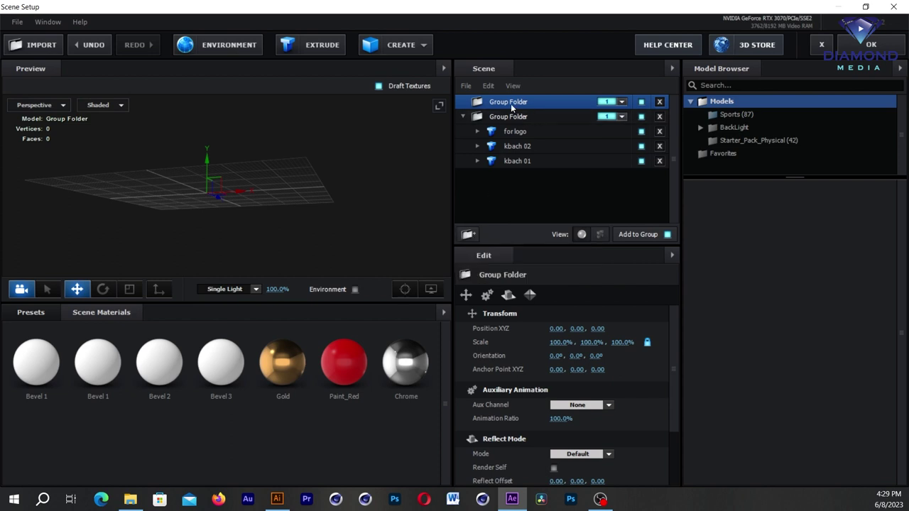
{"action": "double_click", "coordinate": [511, 104]}
{"action": "type", "text": "k"}
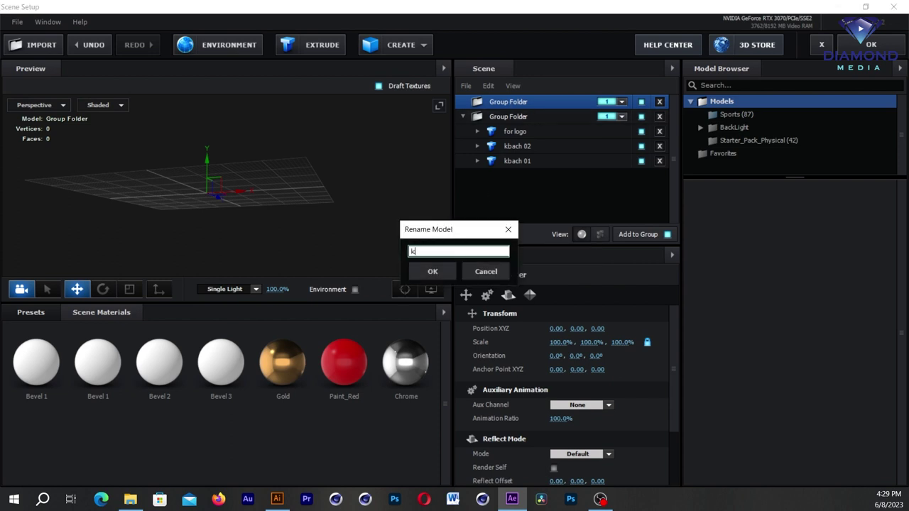
{"action": "type", "text": "1"}
{"action": "key", "text": "Return"}
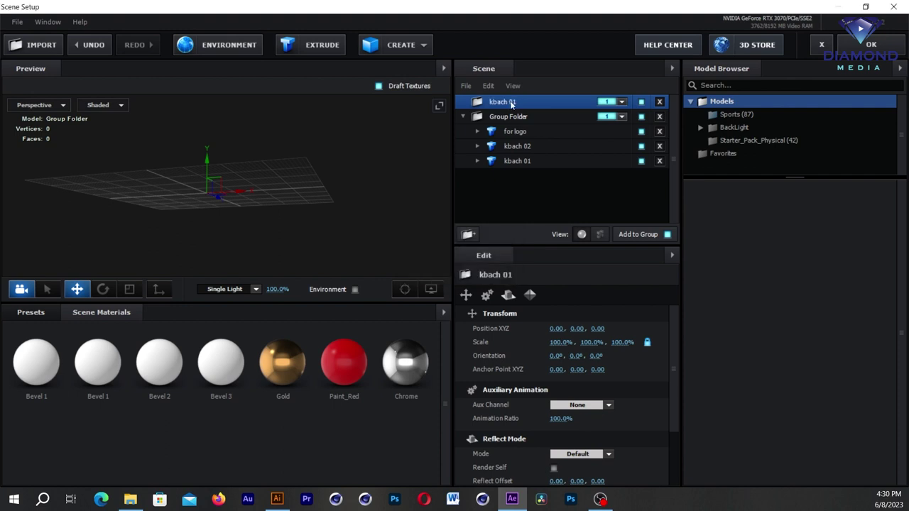
{"action": "left_click_drag", "start_coordinate": [511, 104], "coordinate": [508, 118]}
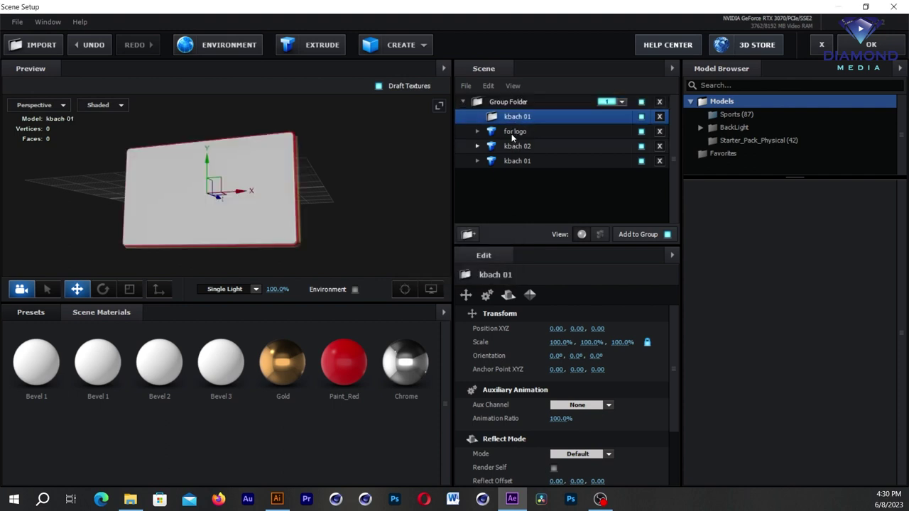
Move the kbach 01 and kbach 02 models into the kbach 01 folder and select it.
{"action": "left_click", "coordinate": [525, 147]}
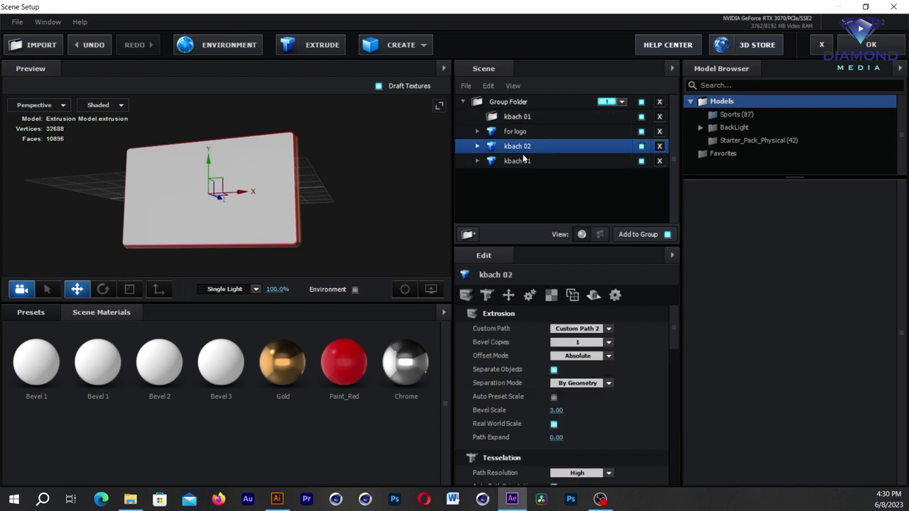
{"action": "left_click", "coordinate": [519, 162], "text": "ctrl"}
{"action": "left_click_drag", "start_coordinate": [521, 160], "coordinate": [512, 117]}
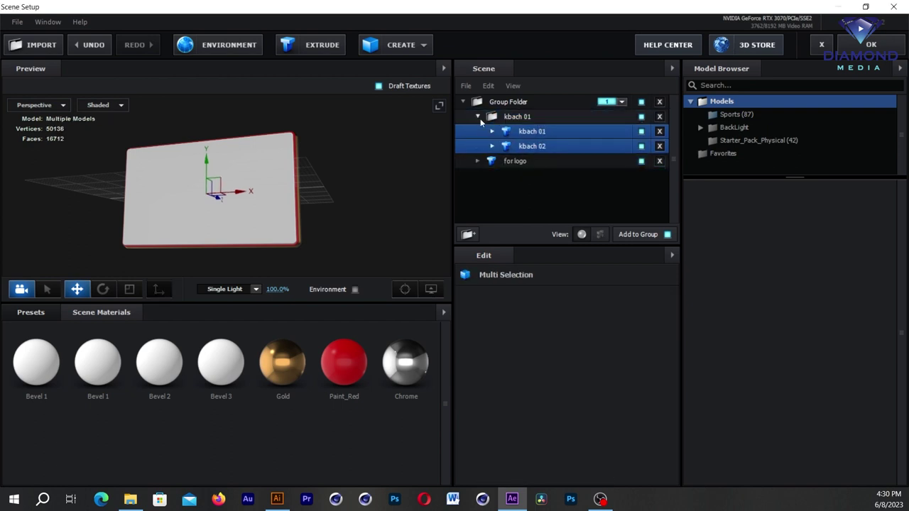
{"action": "left_click", "coordinate": [479, 118]}
{"action": "left_click", "coordinate": [507, 121]}
{"action": "mouse_move", "coordinate": [437, 168]}
{"action": "left_mouse_down"}
{"action": "mouse_move", "coordinate": [217, 216]}
{"action": "mouse_move", "coordinate": [347, 210]}
{"action": "mouse_move", "coordinate": [252, 221]}
{"action": "mouse_move", "coordinate": [201, 225]}
{"action": "mouse_move", "coordinate": [280, 208]}
{"action": "mouse_move", "coordinate": [178, 194]}
{"action": "left_mouse_up"}
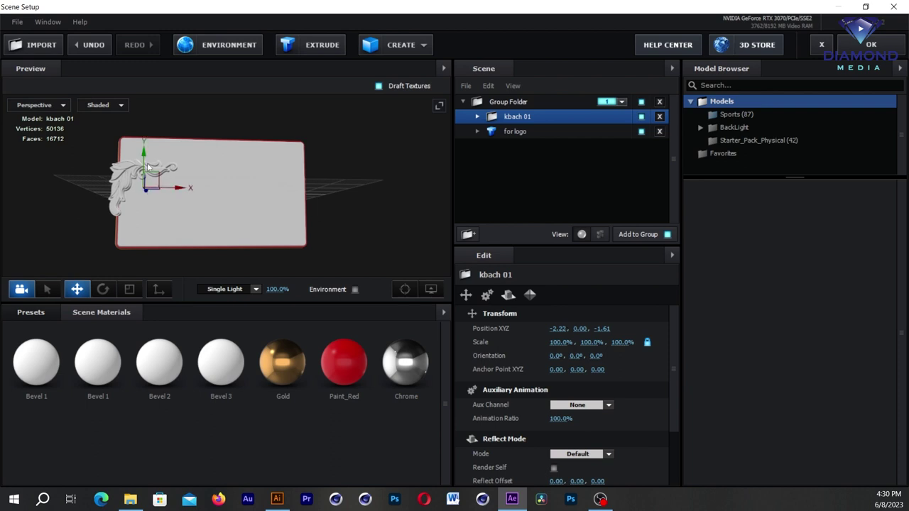
Place the kbach 01 ornament group on the plate's top-left corner at -2.36, 1.12, -0.52.
{"action": "left_click_drag", "start_coordinate": [142, 156], "coordinate": [142, 127]}
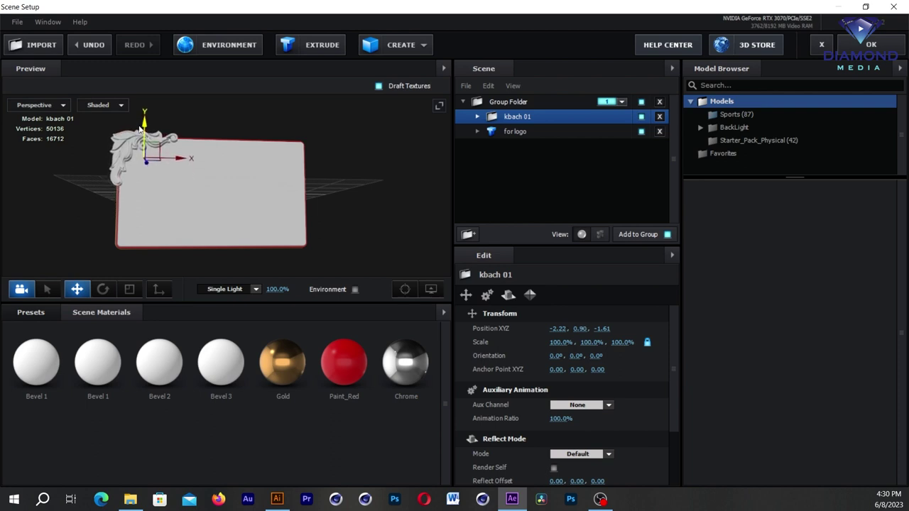
{"action": "left_click_drag", "start_coordinate": [312, 130], "coordinate": [235, 186]}
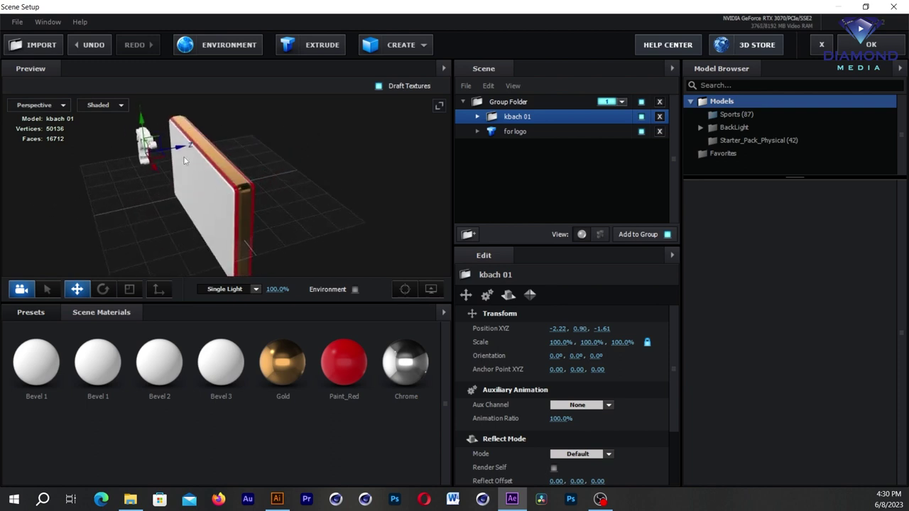
{"action": "mouse_move", "coordinate": [188, 146]}
{"action": "left_mouse_down"}
{"action": "mouse_move", "coordinate": [203, 138]}
{"action": "mouse_move", "coordinate": [304, 153]}
{"action": "left_mouse_up"}
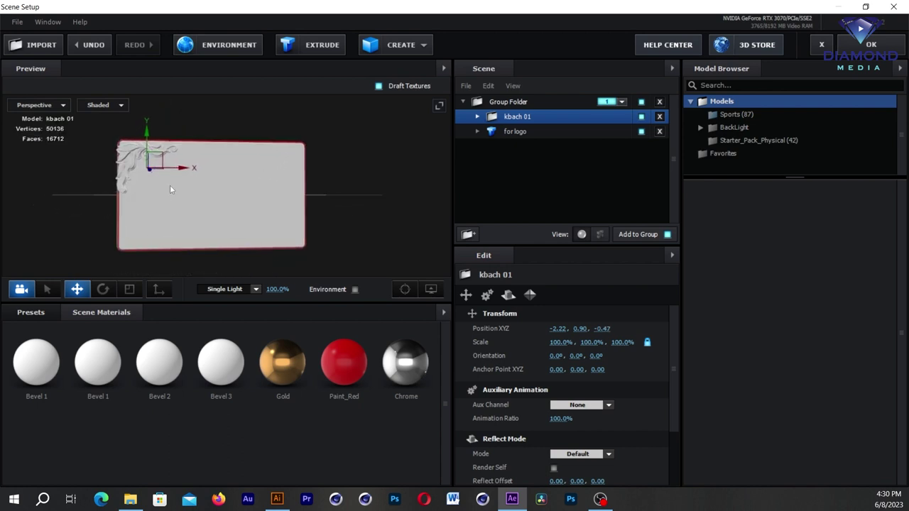
{"action": "left_click_drag", "start_coordinate": [170, 185], "coordinate": [226, 181]}
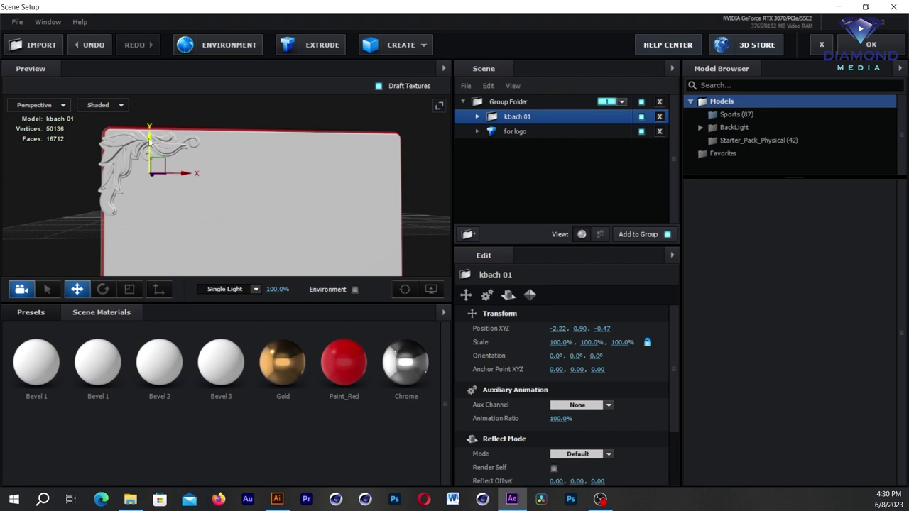
{"action": "left_click_drag", "start_coordinate": [149, 137], "coordinate": [147, 126]}
{"action": "left_click_drag", "start_coordinate": [190, 164], "coordinate": [180, 164]}
{"action": "left_click_drag", "start_coordinate": [309, 144], "coordinate": [224, 186]}
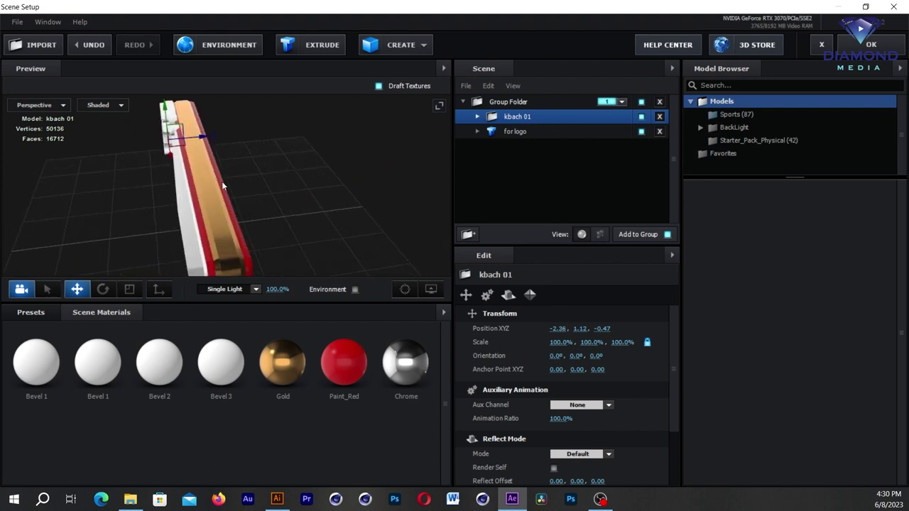
{"action": "left_click_drag", "start_coordinate": [204, 136], "coordinate": [201, 138]}
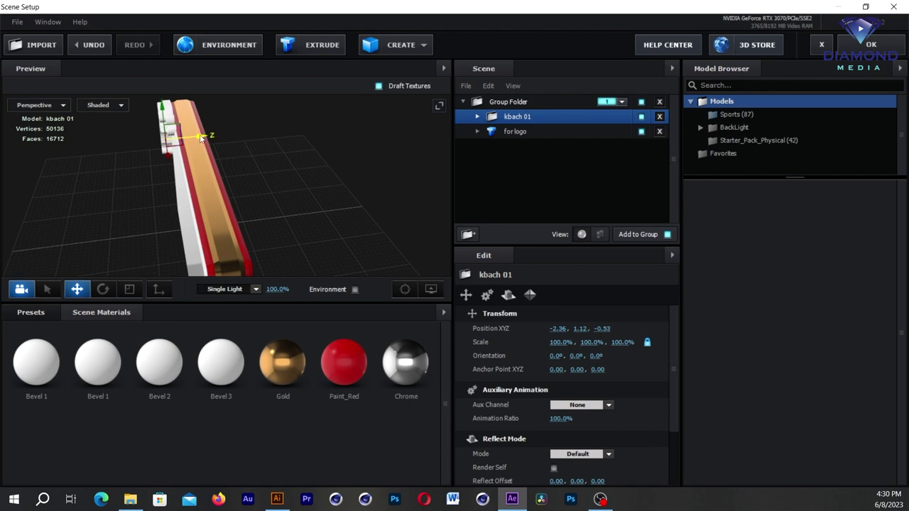
{"action": "mouse_move", "coordinate": [320, 248]}
{"action": "left_mouse_down"}
{"action": "mouse_move", "coordinate": [397, 183]}
{"action": "mouse_move", "coordinate": [321, 190]}
{"action": "left_mouse_up"}
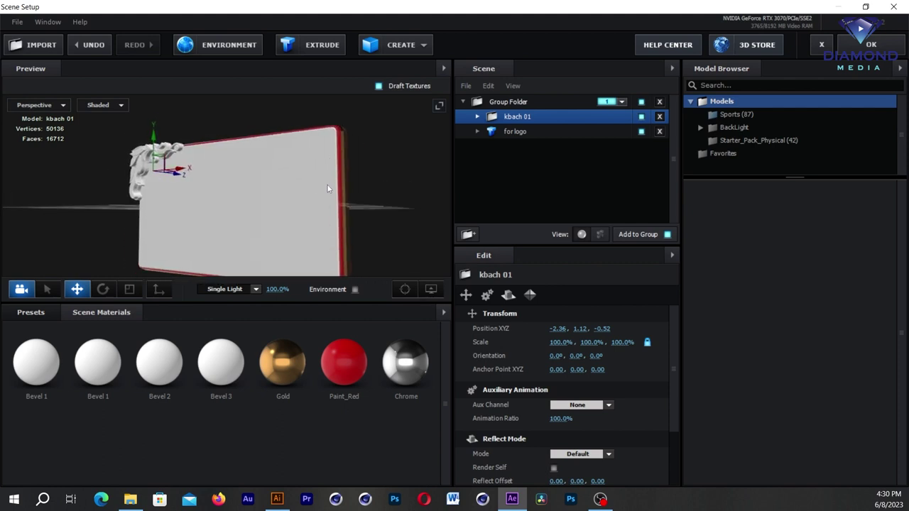
{"action": "left_click", "coordinate": [477, 116]}
Apply the Paint_Red material to kbach 01 and the Gold material to kbach 02.
{"action": "left_click", "coordinate": [492, 131]}
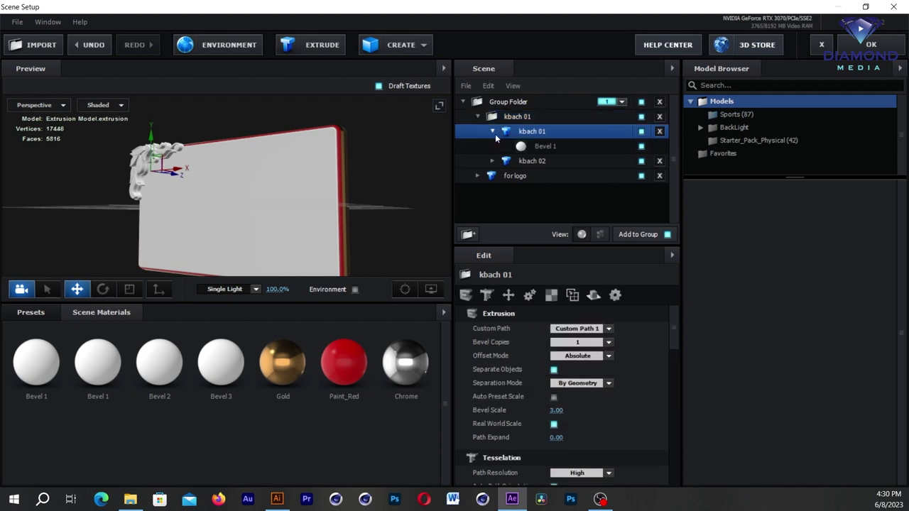
{"action": "mouse_move", "coordinate": [344, 362]}
{"action": "left_mouse_down"}
{"action": "mouse_move", "coordinate": [533, 188]}
{"action": "mouse_move", "coordinate": [547, 146]}
{"action": "left_mouse_up"}
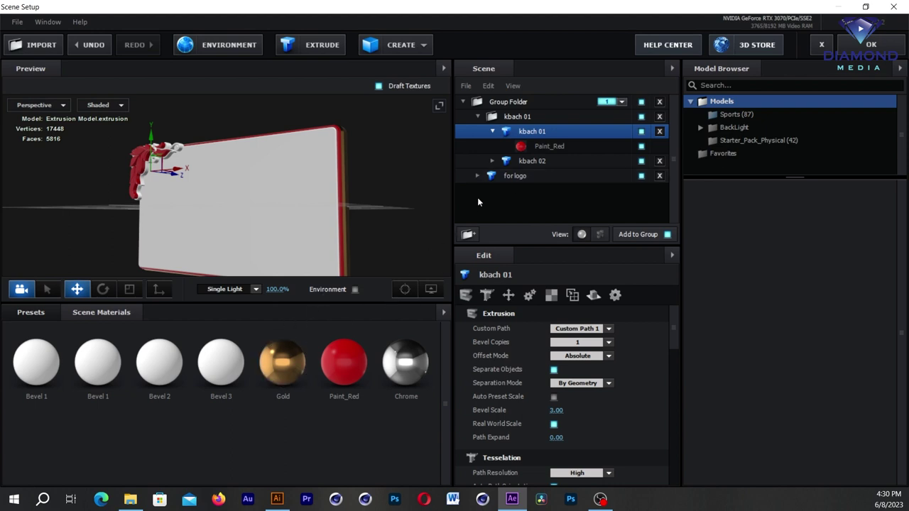
{"action": "left_click", "coordinate": [492, 161]}
{"action": "left_click", "coordinate": [532, 161]}
{"action": "left_click_drag", "start_coordinate": [288, 366], "coordinate": [546, 177]}
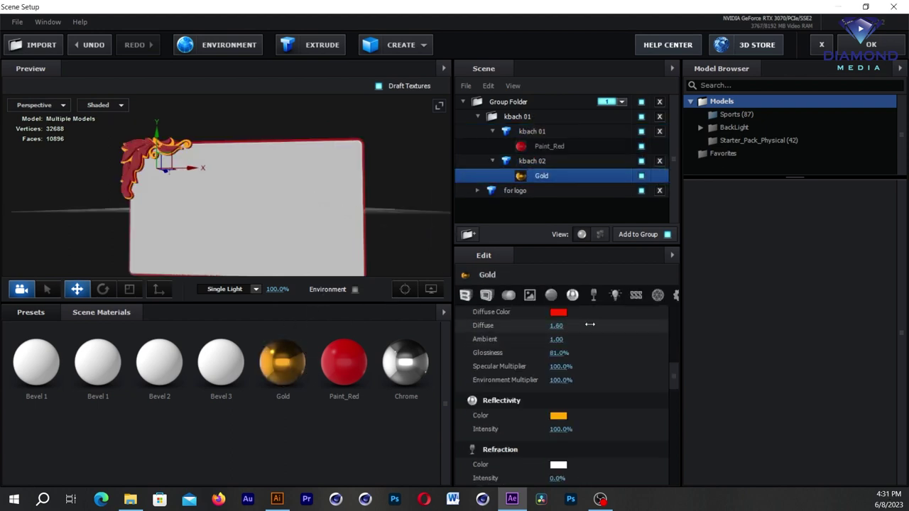
Switch the preview lighting to the Basic preset and collapse the kbach 01 folder.
{"action": "left_click_drag", "start_coordinate": [274, 159], "coordinate": [296, 205]}
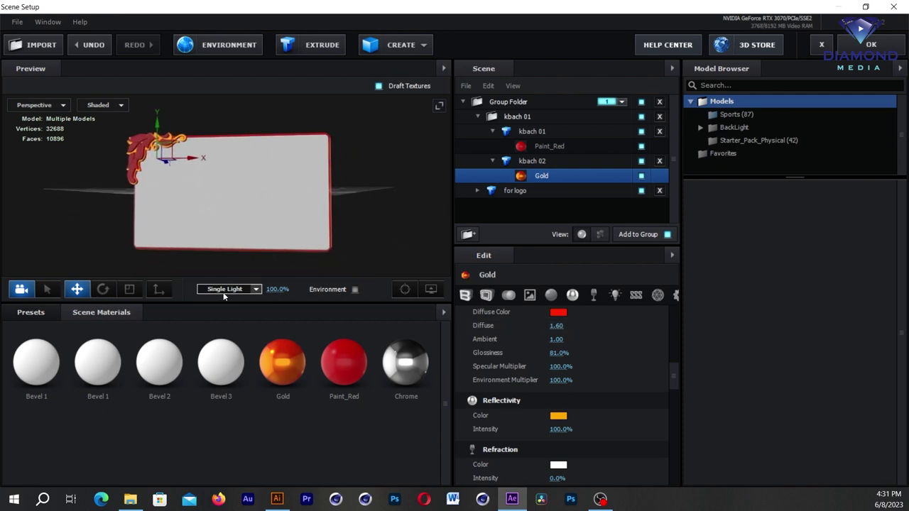
{"action": "left_click", "coordinate": [256, 290]}
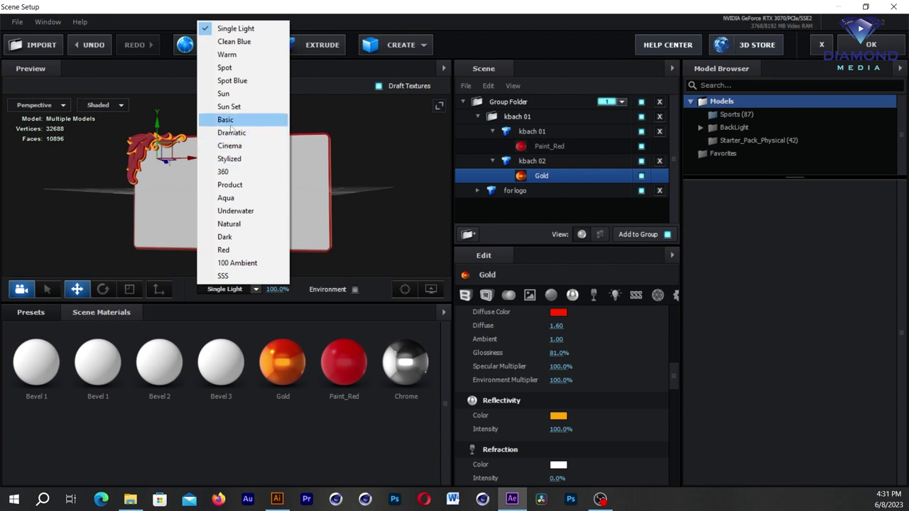
{"action": "left_click", "coordinate": [230, 122]}
{"action": "mouse_move", "coordinate": [266, 201]}
{"action": "left_mouse_down"}
{"action": "mouse_move", "coordinate": [273, 205]}
{"action": "mouse_move", "coordinate": [257, 201]}
{"action": "mouse_move", "coordinate": [267, 198]}
{"action": "left_mouse_up"}
{"action": "left_click", "coordinate": [492, 130]}
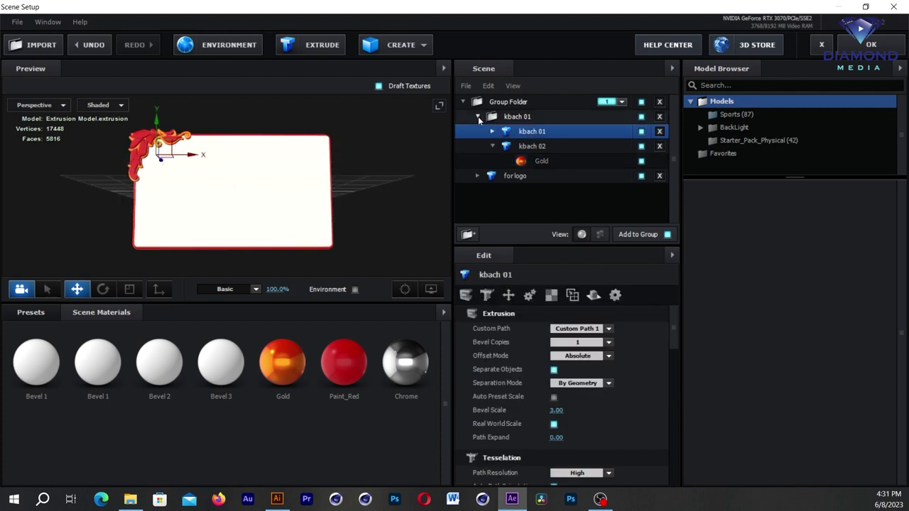
{"action": "left_click", "coordinate": [478, 116]}
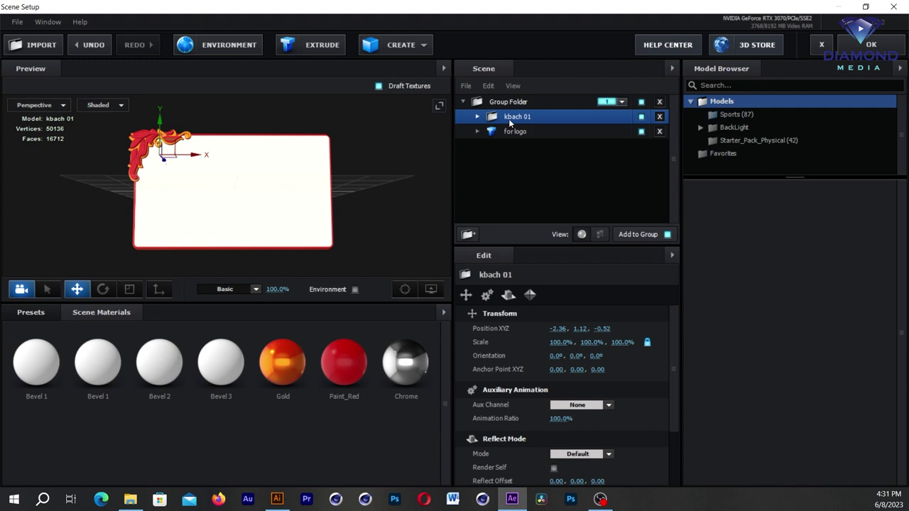
Duplicate the kbach 01 group and move the copy to the plate's top-right corner.
{"action": "right_click", "coordinate": [512, 119]}
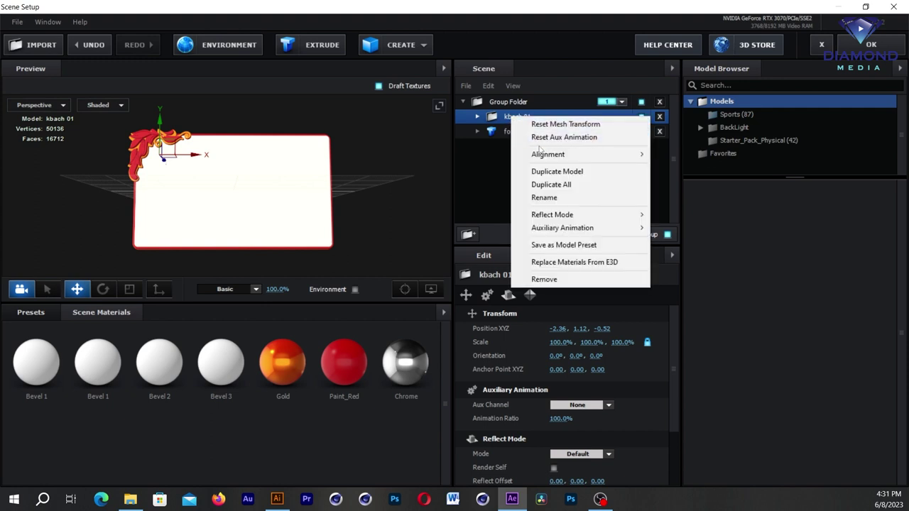
{"action": "left_click", "coordinate": [556, 172]}
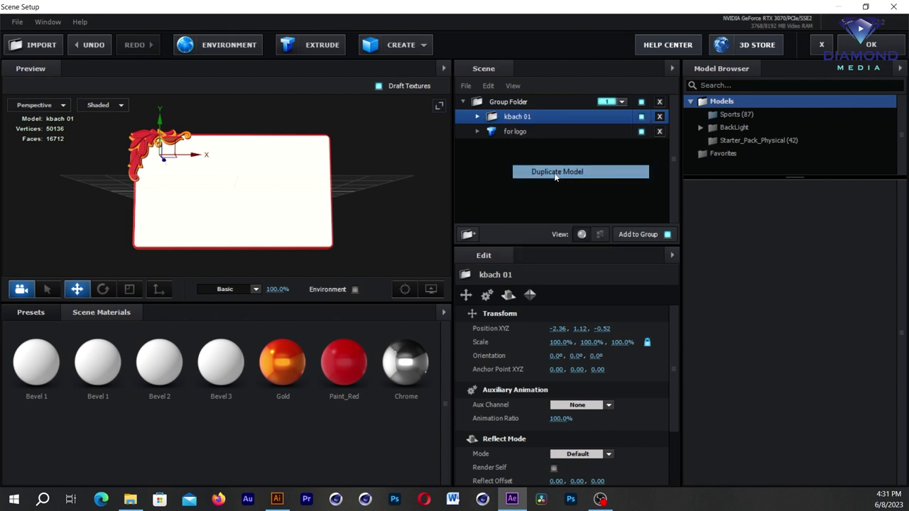
{"action": "left_click_drag", "start_coordinate": [195, 158], "coordinate": [347, 173]}
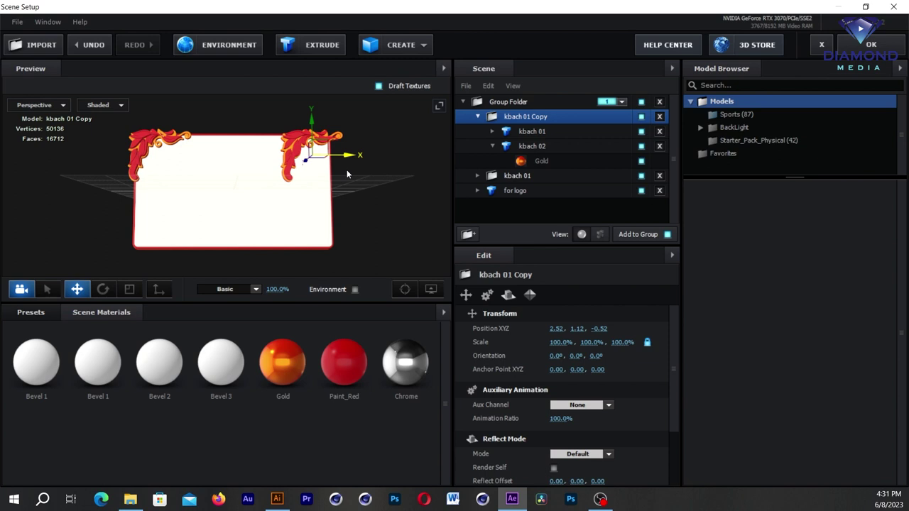
{"action": "left_click_drag", "start_coordinate": [346, 173], "coordinate": [355, 197]}
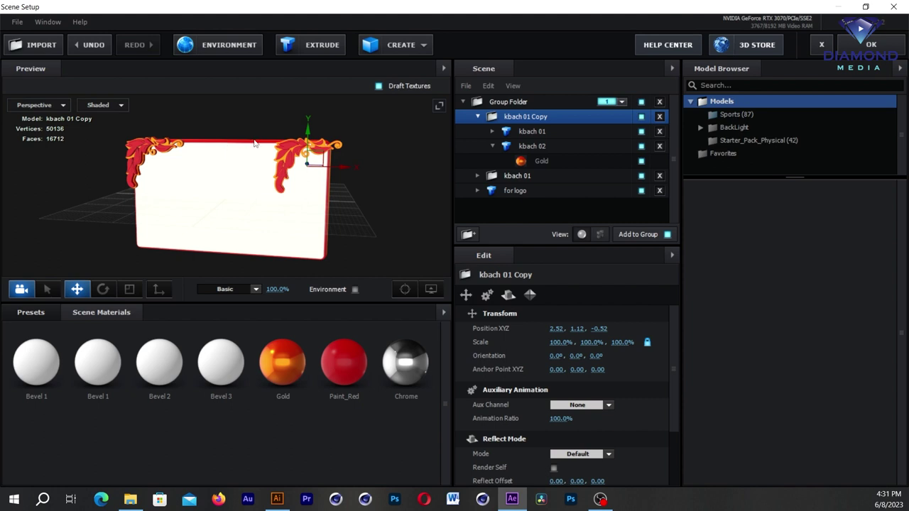
Set kbach 01 Copy's Orientation Y to 180, undoing an accidental Z rotation.
{"action": "scroll", "coordinate": [674, 328], "scroll_direction": "down", "scroll_amount": 1}
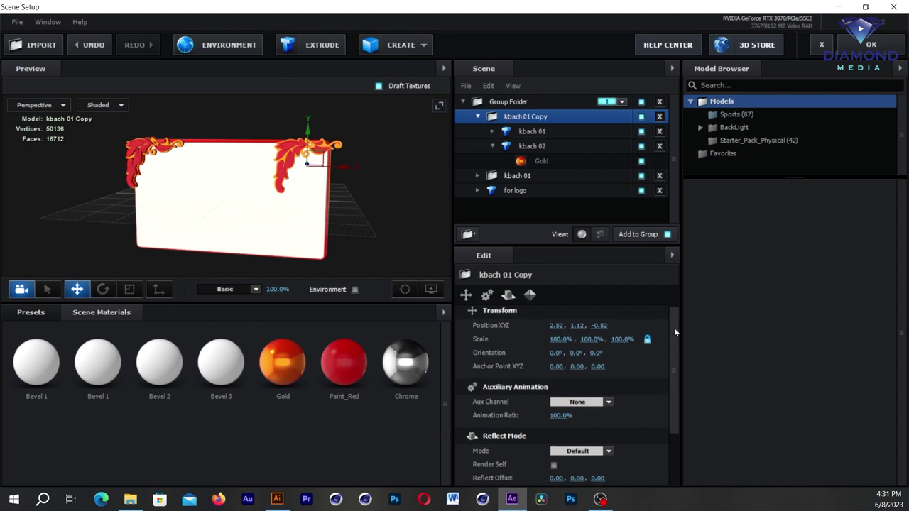
{"action": "mouse_move", "coordinate": [595, 352]}
{"action": "left_mouse_down"}
{"action": "mouse_move", "coordinate": [805, 299]}
{"action": "mouse_move", "coordinate": [825, 261]}
{"action": "left_mouse_up"}
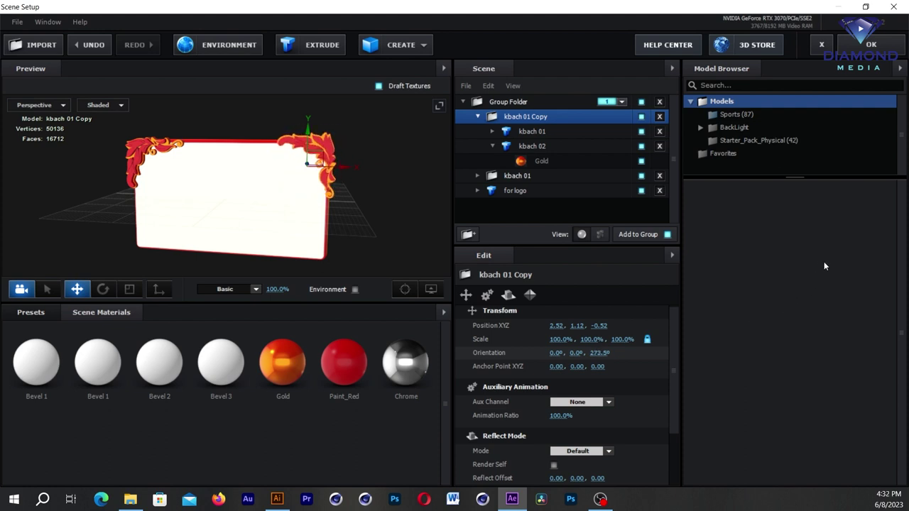
{"action": "key", "text": "ctrl+z"}
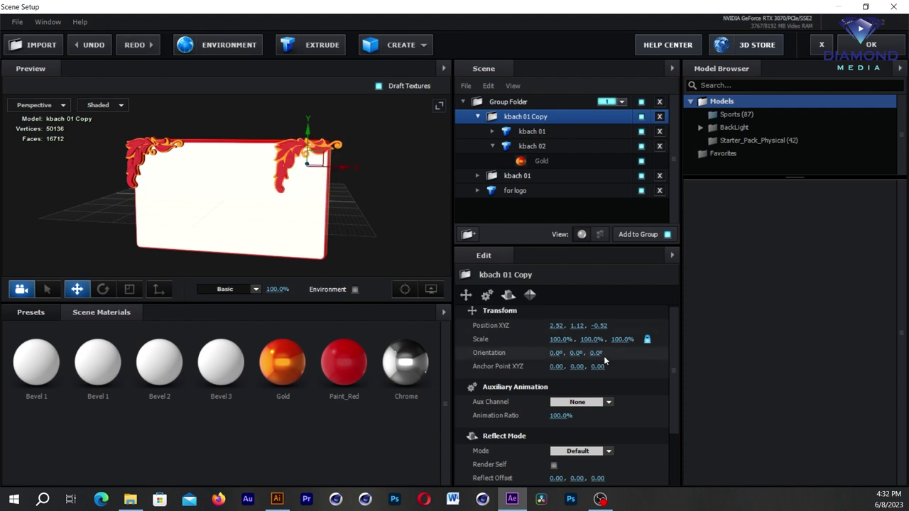
{"action": "mouse_move", "coordinate": [575, 353]}
{"action": "left_mouse_down"}
{"action": "mouse_move", "coordinate": [762, 348]}
{"action": "mouse_move", "coordinate": [588, 357]}
{"action": "left_mouse_up"}
{"action": "left_click", "coordinate": [578, 353]}
{"action": "type", "text": "180"}
{"action": "key", "text": "Return"}
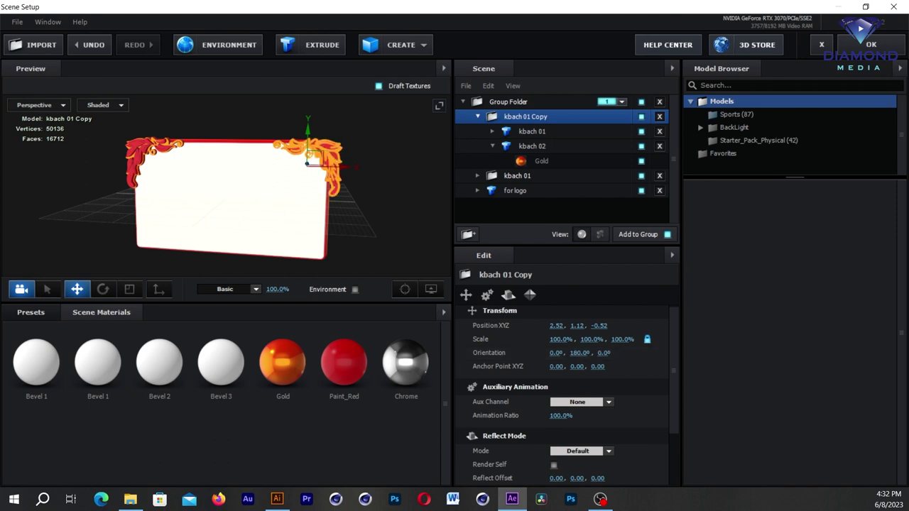
{"action": "mouse_move", "coordinate": [353, 185]}
{"action": "left_mouse_down"}
{"action": "mouse_move", "coordinate": [228, 196]}
{"action": "mouse_move", "coordinate": [310, 175]}
{"action": "left_mouse_up"}
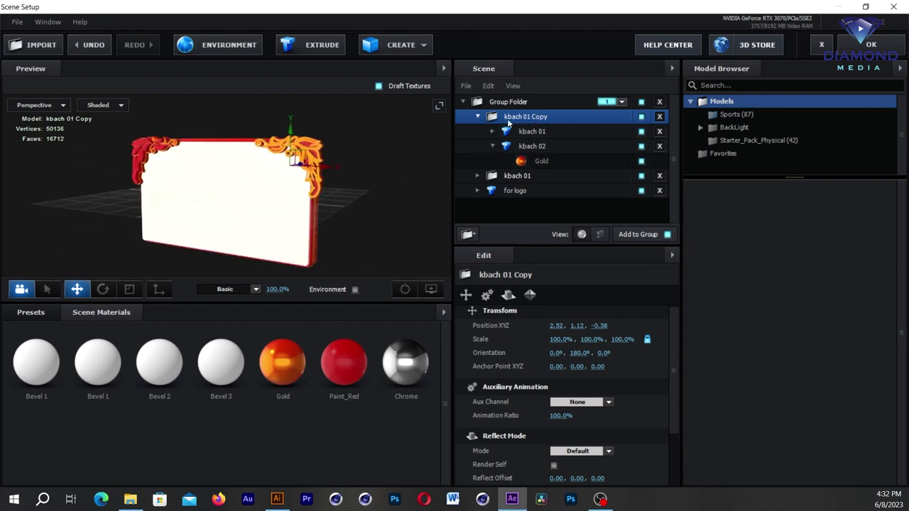
Inspect the kbach 02 and kbach 01 parts, then set kbach 01 Copy's Position X to 2.43.
{"action": "left_click", "coordinate": [540, 147]}
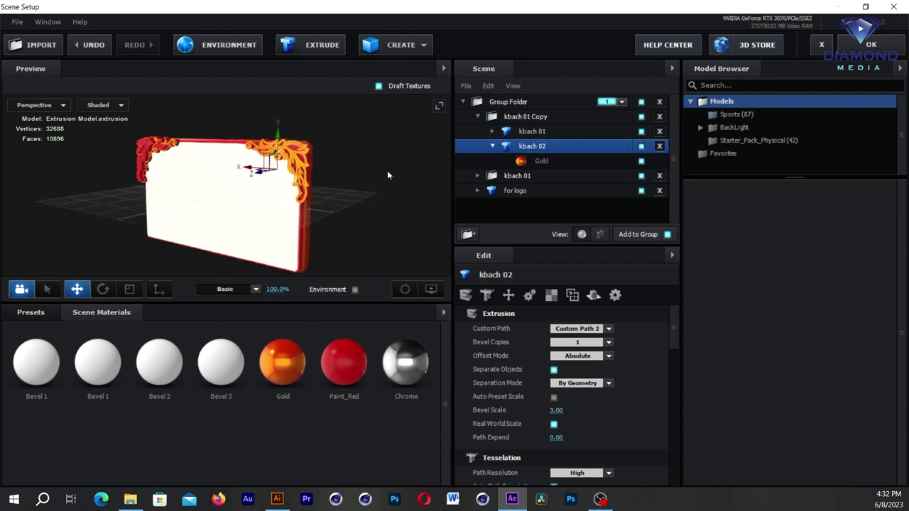
{"action": "left_click_drag", "start_coordinate": [398, 167], "coordinate": [366, 185]}
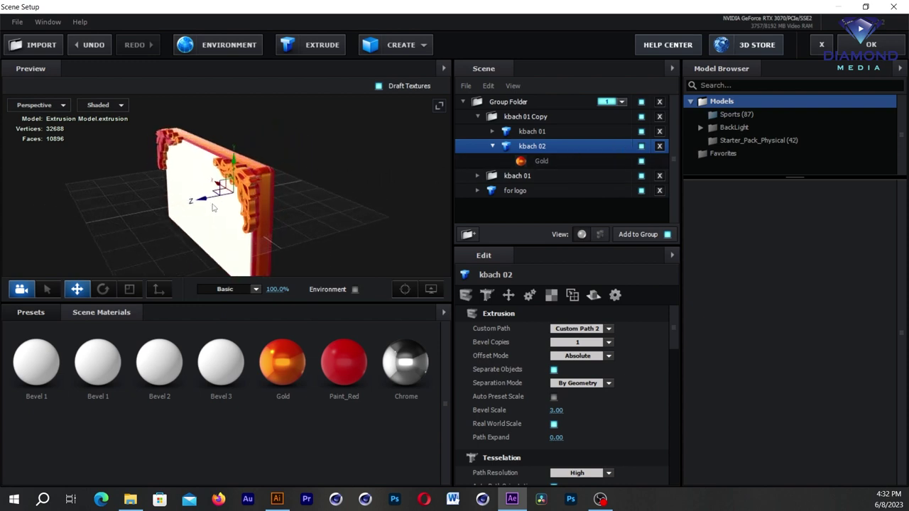
{"action": "left_click_drag", "start_coordinate": [210, 201], "coordinate": [359, 158]}
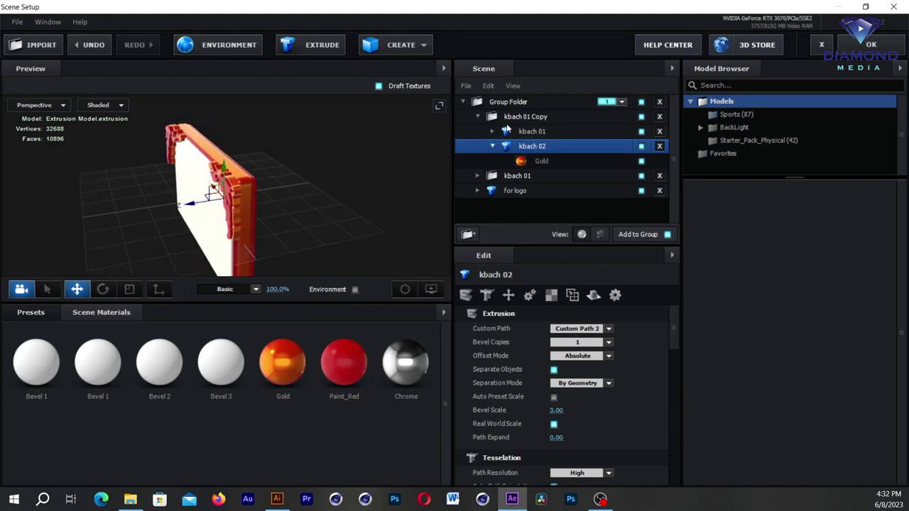
{"action": "left_click", "coordinate": [527, 132]}
{"action": "left_click_drag", "start_coordinate": [199, 208], "coordinate": [373, 161]}
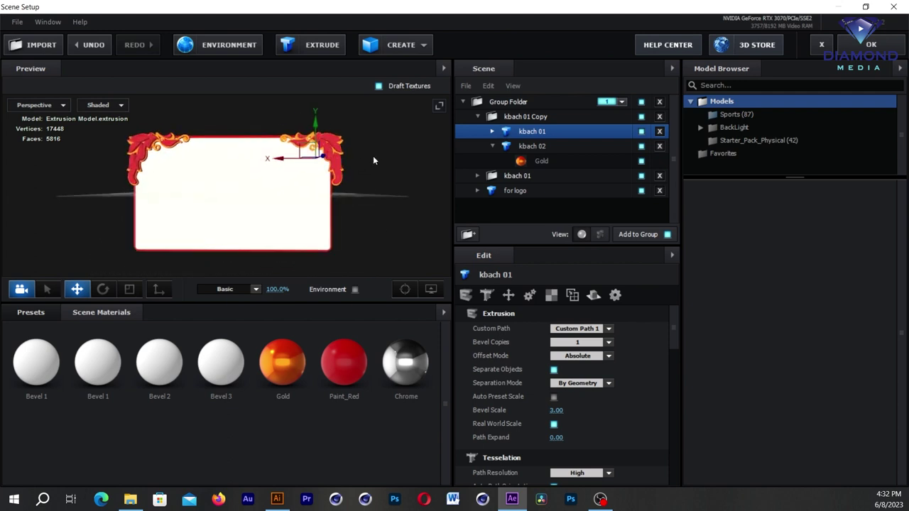
{"action": "left_click", "coordinate": [537, 117]}
{"action": "mouse_move", "coordinate": [318, 141]}
{"action": "left_mouse_down"}
{"action": "mouse_move", "coordinate": [301, 208]}
{"action": "mouse_move", "coordinate": [367, 202]}
{"action": "left_mouse_up"}
{"action": "left_click", "coordinate": [478, 116]}
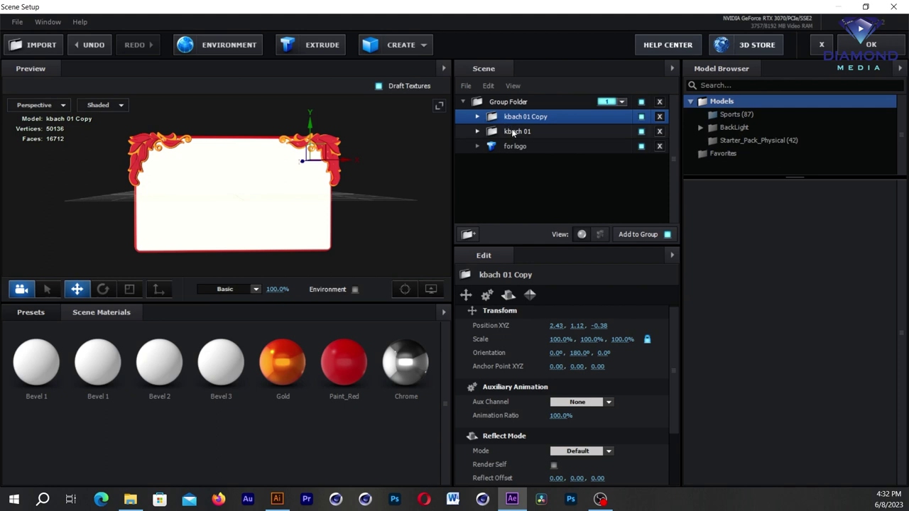
{"action": "left_click", "coordinate": [512, 129]}
Duplicate kbach 01 Copy, move it to the bottom-right corner and set Orientation X to 180.
{"action": "left_click", "coordinate": [517, 118]}
{"action": "right_click", "coordinate": [512, 119]}
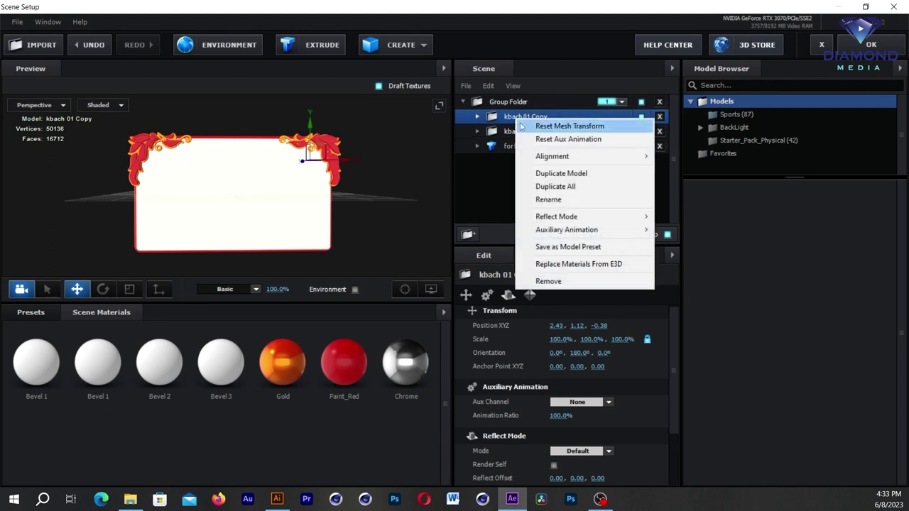
{"action": "left_click", "coordinate": [558, 173]}
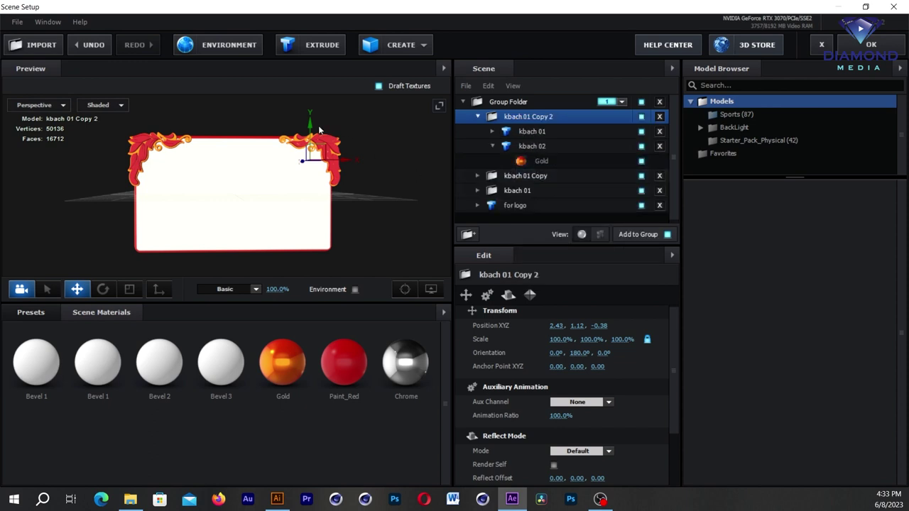
{"action": "left_click_drag", "start_coordinate": [313, 128], "coordinate": [348, 213]}
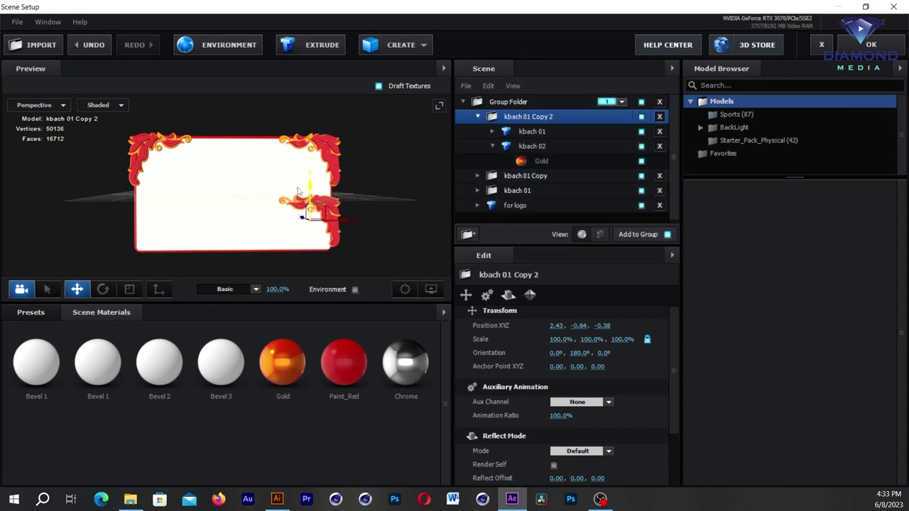
{"action": "left_click_drag", "start_coordinate": [558, 353], "coordinate": [698, 278]}
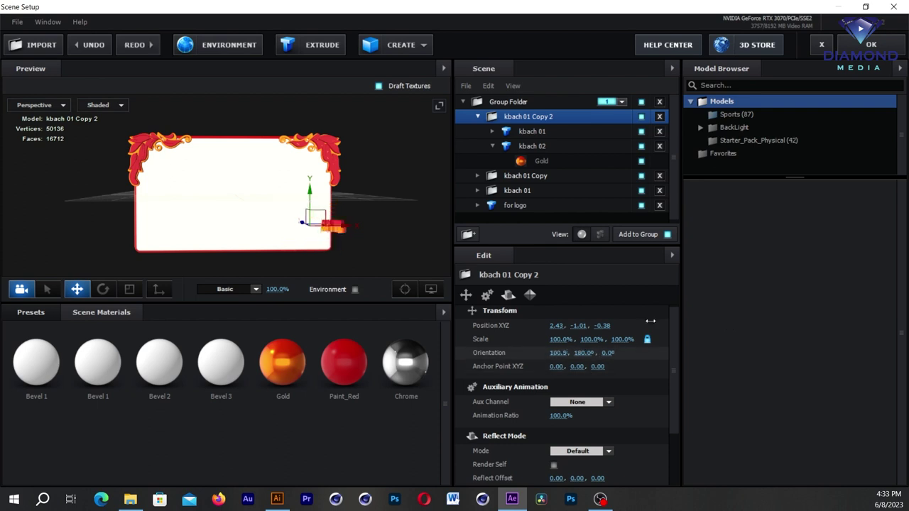
{"action": "left_click", "coordinate": [558, 353]}
{"action": "type", "text": "180"}
{"action": "key", "text": "Return"}
{"action": "left_click", "coordinate": [40, 104]}
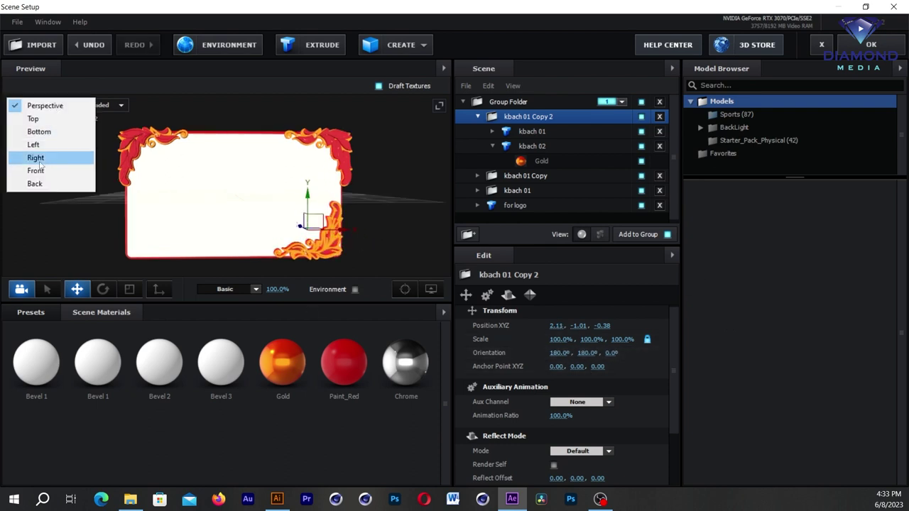
{"action": "left_click", "coordinate": [31, 170]}
{"action": "left_click", "coordinate": [40, 104]}
{"action": "left_click", "coordinate": [33, 105]}
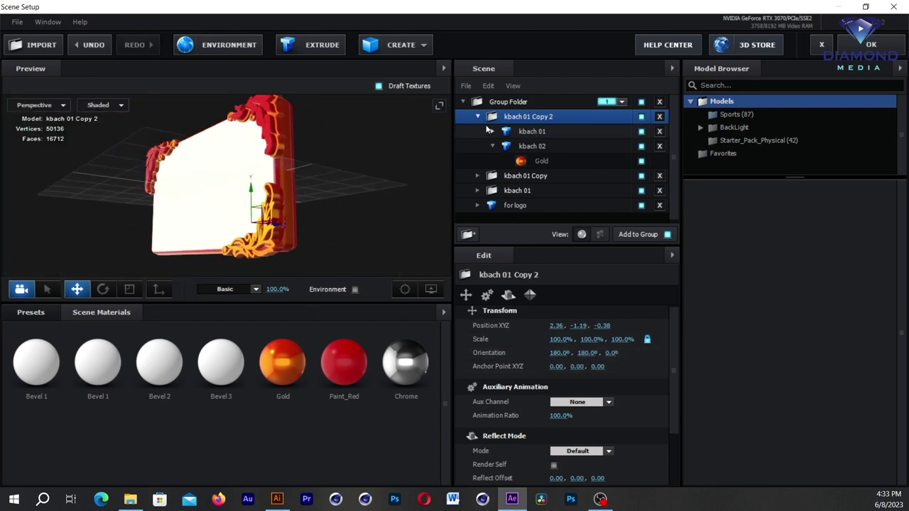
{"action": "left_click", "coordinate": [531, 132]}
Duplicate the bottom-right piece as kbach 01 Copy 3 for the bottom-left corner.
{"action": "right_click", "coordinate": [528, 117]}
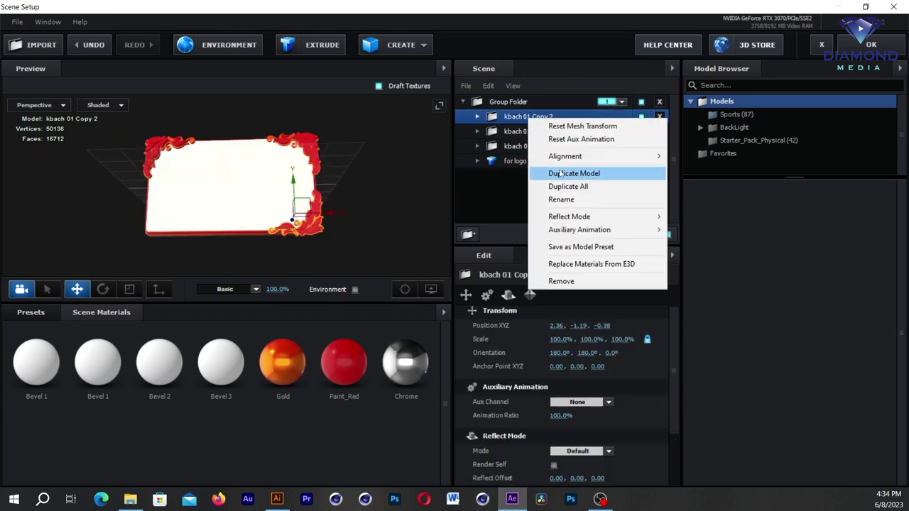
{"action": "left_click", "coordinate": [561, 172]}
{"action": "mouse_move", "coordinate": [235, 185]}
{"action": "left_mouse_down"}
{"action": "mouse_move", "coordinate": [133, 233]}
{"action": "mouse_move", "coordinate": [353, 207]}
{"action": "mouse_move", "coordinate": [338, 211]}
{"action": "left_mouse_up"}
{"action": "left_click", "coordinate": [133, 232]}
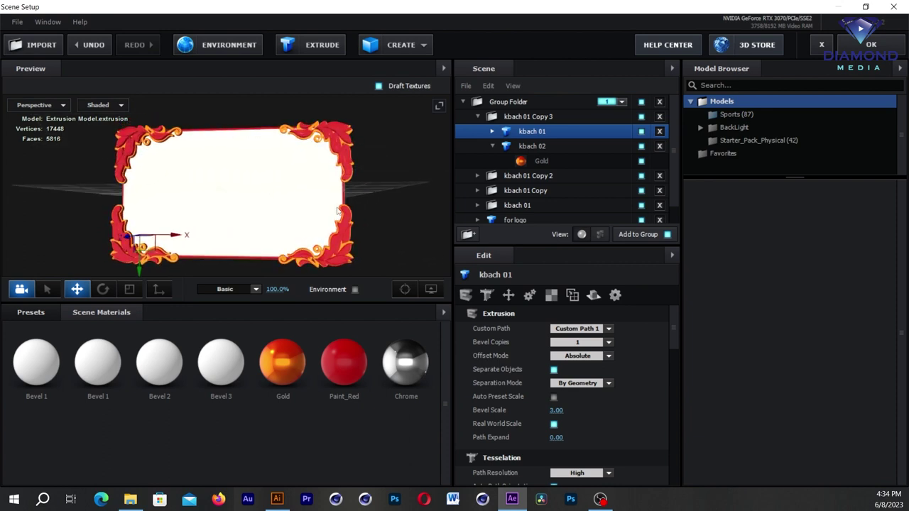
{"action": "mouse_move", "coordinate": [306, 183]}
{"action": "left_mouse_down"}
{"action": "mouse_move", "coordinate": [278, 211]}
{"action": "mouse_move", "coordinate": [370, 199]}
{"action": "left_mouse_up"}
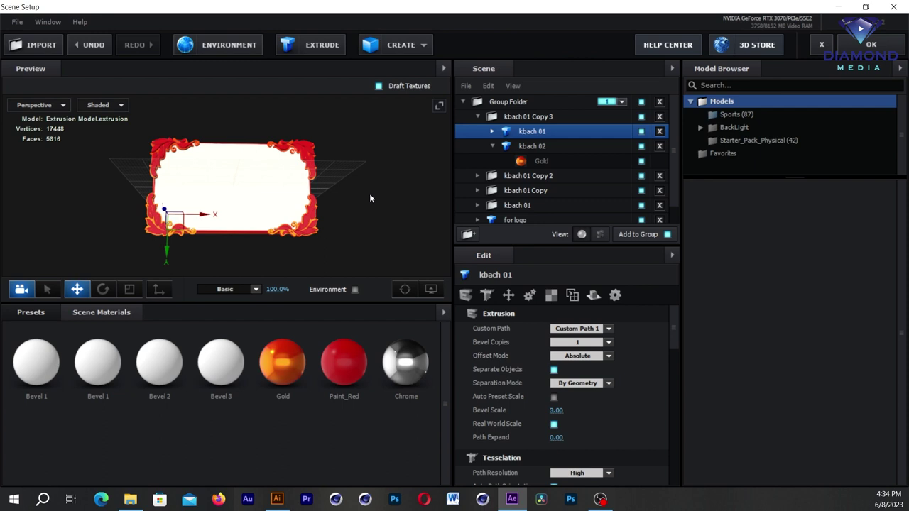
{"action": "left_click_drag", "start_coordinate": [369, 198], "coordinate": [350, 188]}
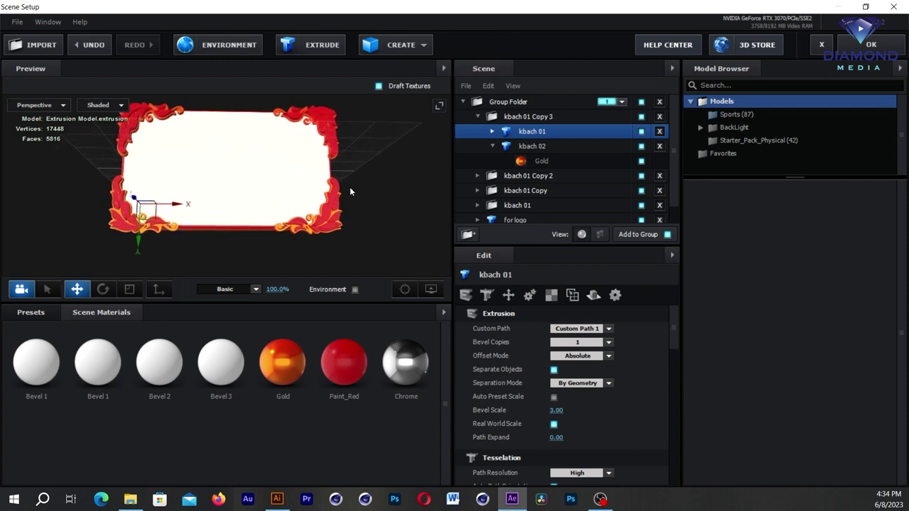
Browse the BackLight_2K environment presets in the preset library and orbit the preview.
{"action": "left_click", "coordinate": [29, 314]}
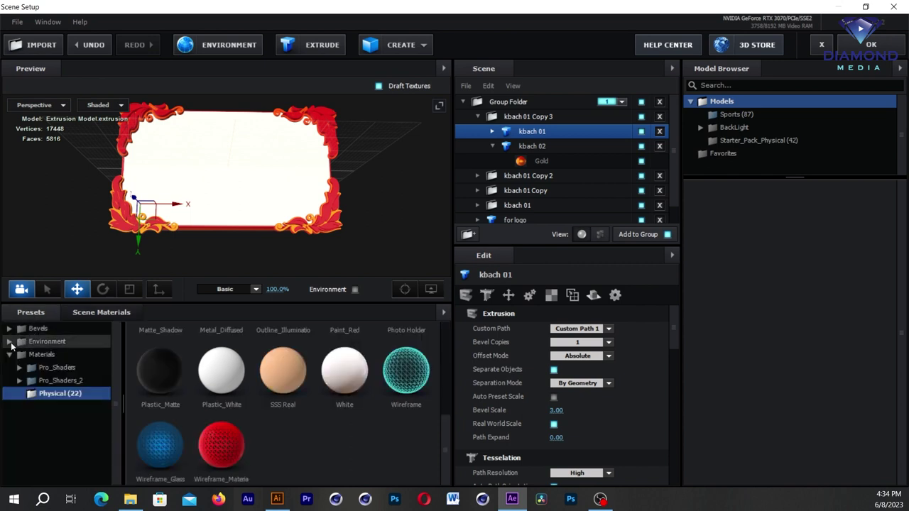
{"action": "left_click", "coordinate": [10, 343]}
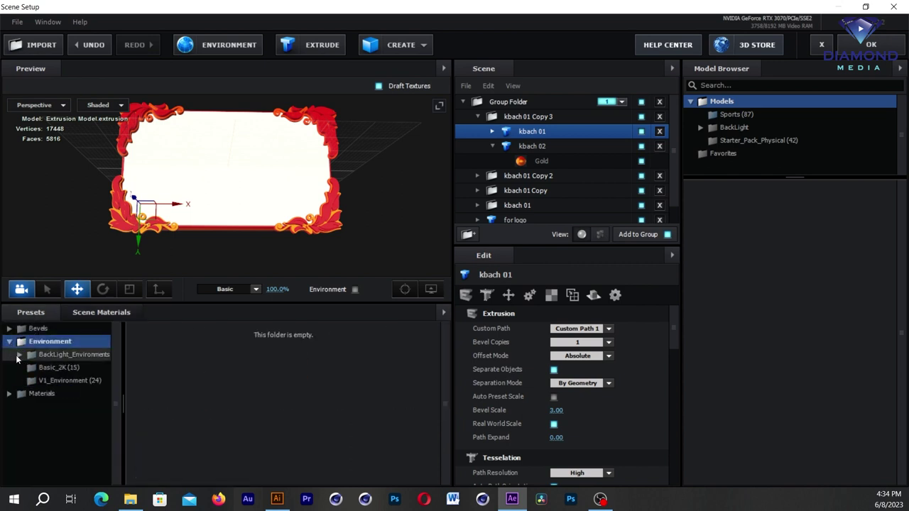
{"action": "left_click", "coordinate": [19, 356]}
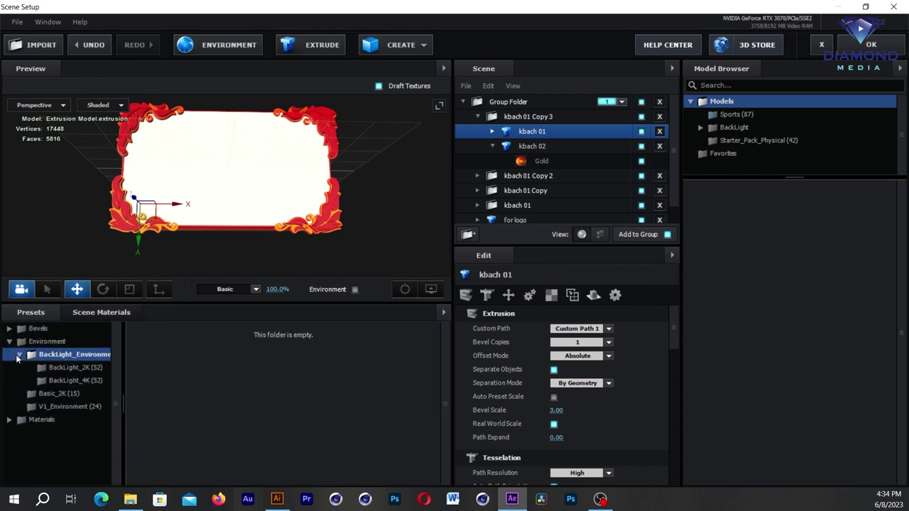
{"action": "left_click", "coordinate": [78, 367]}
{"action": "scroll", "coordinate": [363, 362], "scroll_direction": "down", "scroll_amount": 5}
{"action": "mouse_move", "coordinate": [340, 232]}
{"action": "left_mouse_down"}
{"action": "mouse_move", "coordinate": [331, 240]}
{"action": "mouse_move", "coordinate": [342, 222]}
{"action": "left_mouse_up"}
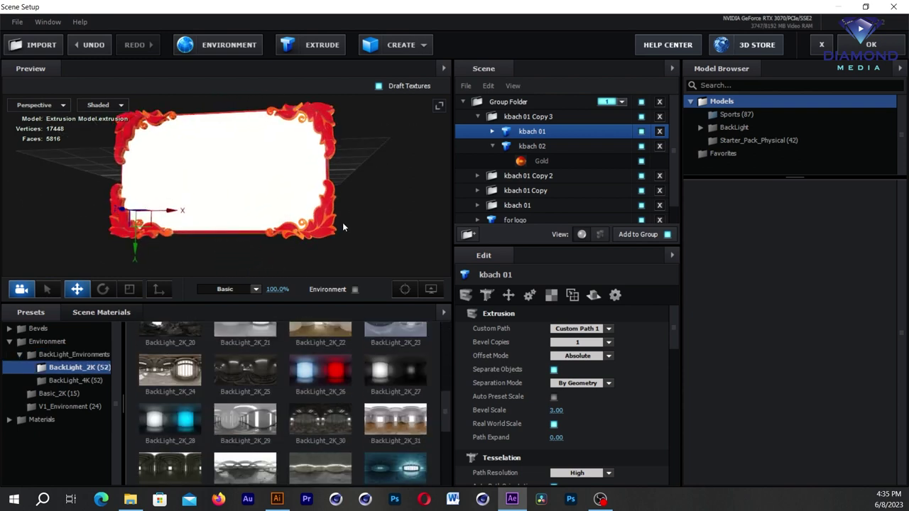
Apply the Physical White material over Gold on the first corner copies, including kbach 01 Copy 2.
{"action": "double_click", "coordinate": [46, 419]}
{"action": "left_click", "coordinate": [49, 393]}
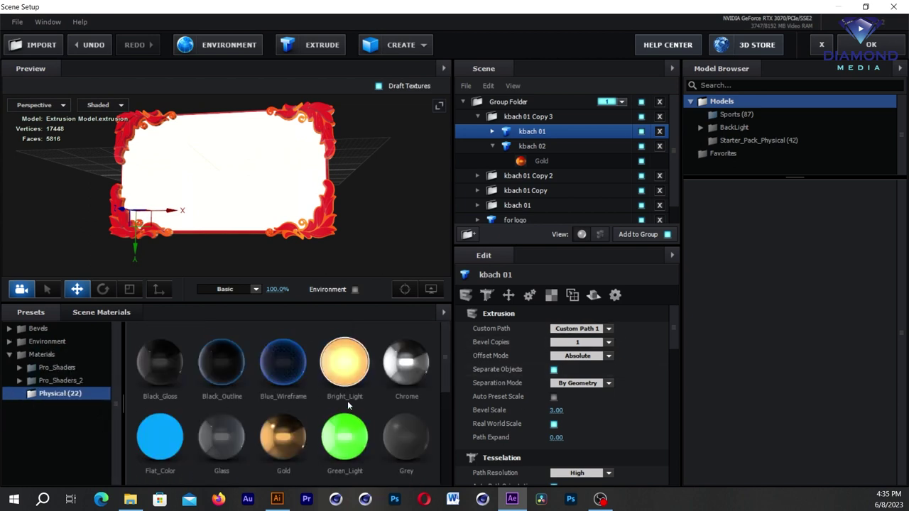
{"action": "scroll", "coordinate": [347, 400], "scroll_direction": "down", "scroll_amount": 3}
{"action": "left_click_drag", "start_coordinate": [346, 369], "coordinate": [534, 160]}
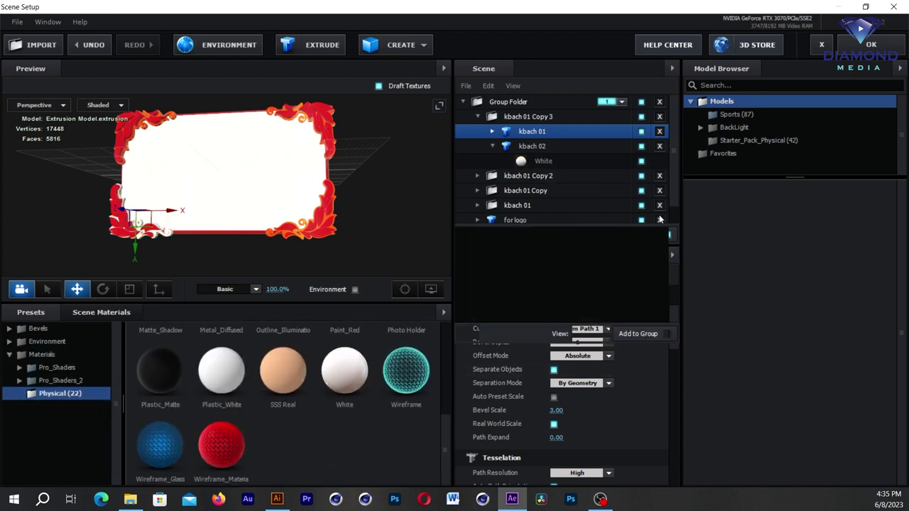
{"action": "left_click", "coordinate": [477, 177]}
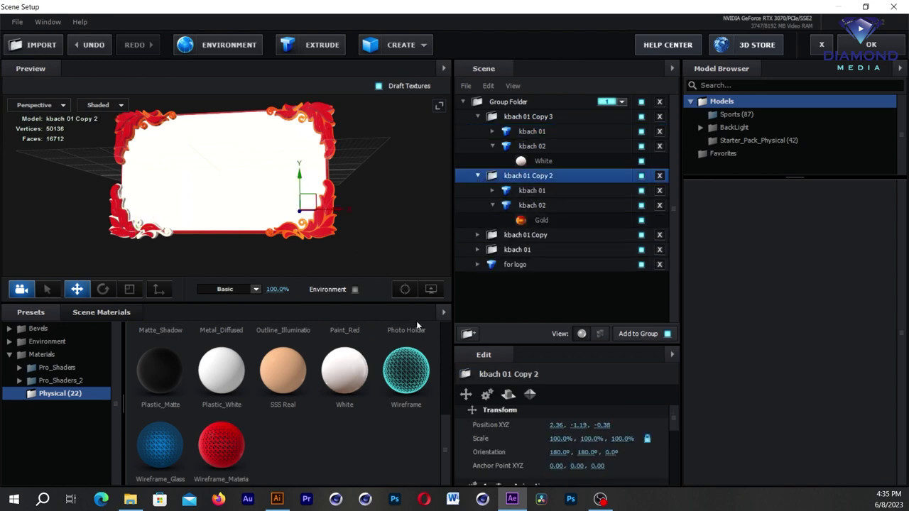
{"action": "left_click_drag", "start_coordinate": [344, 367], "coordinate": [531, 223]}
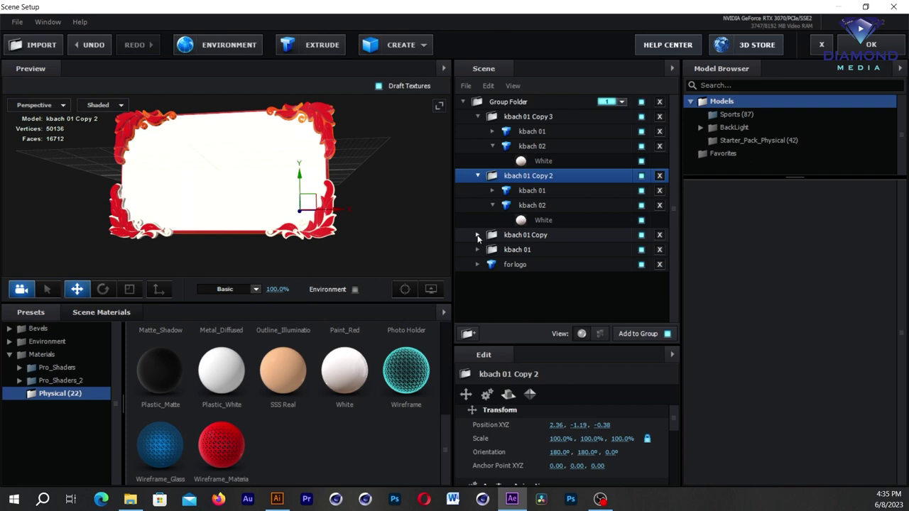
Replace Gold with White on kbach 01 Copy, then accept the scene and return to the comp.
{"action": "left_click", "coordinate": [477, 237]}
{"action": "left_click_drag", "start_coordinate": [350, 359], "coordinate": [531, 279]}
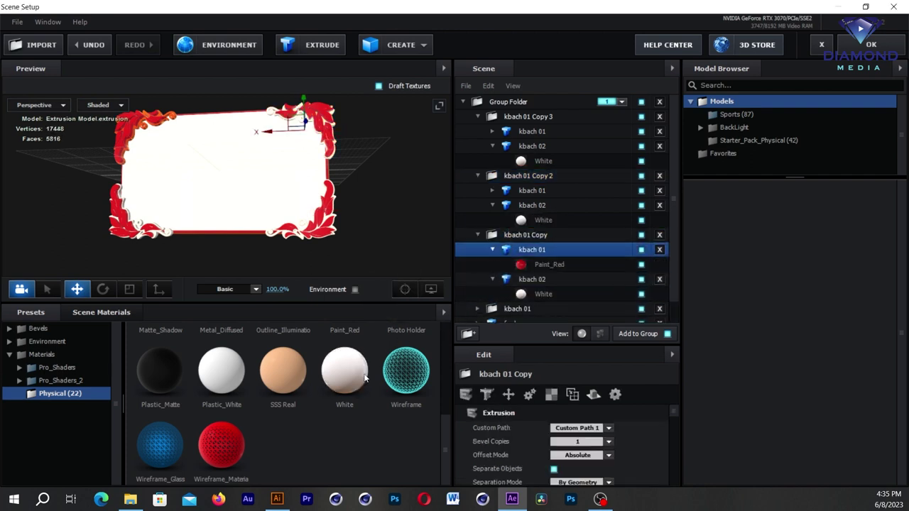
{"action": "left_click_drag", "start_coordinate": [323, 162], "coordinate": [338, 173]}
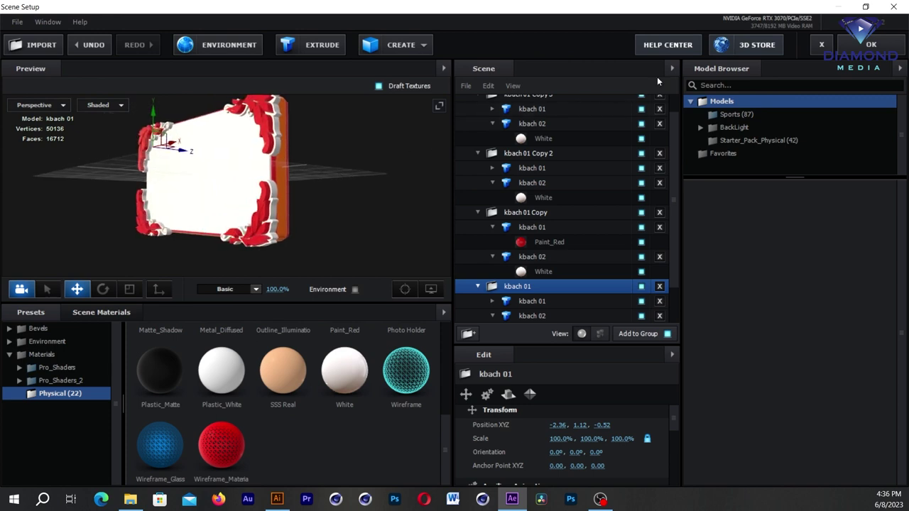
{"action": "left_click", "coordinate": [872, 44]}
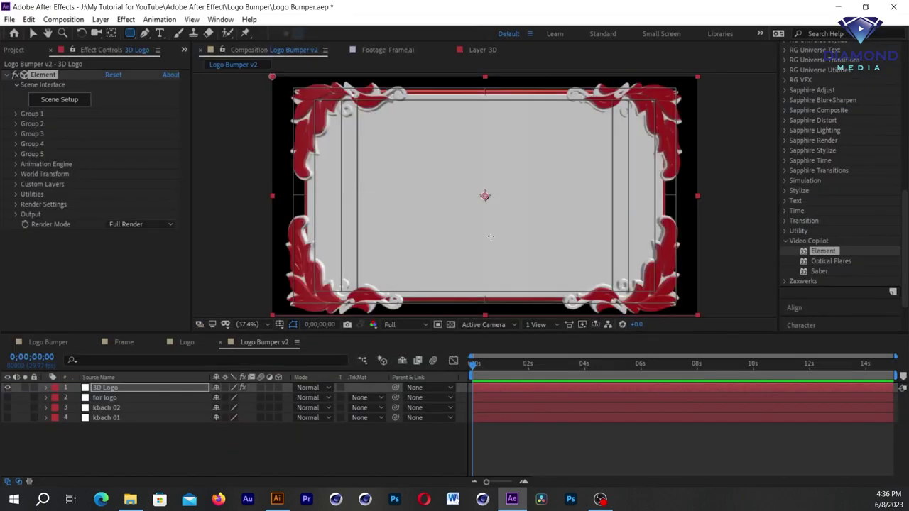
Hide the 3D Logo layer and create a new white solid named Stage.
{"action": "left_click", "coordinate": [8, 388]}
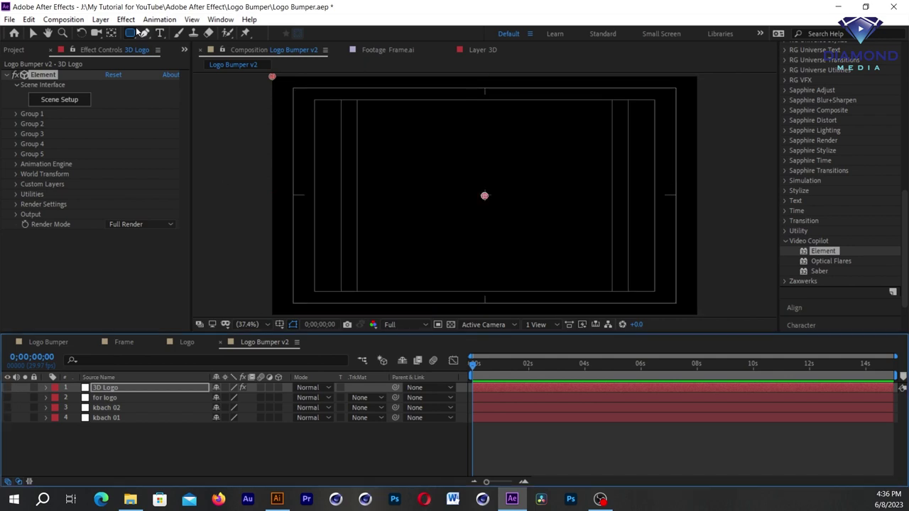
{"action": "left_click", "coordinate": [100, 19]}
{"action": "mouse_move", "coordinate": [113, 37]}
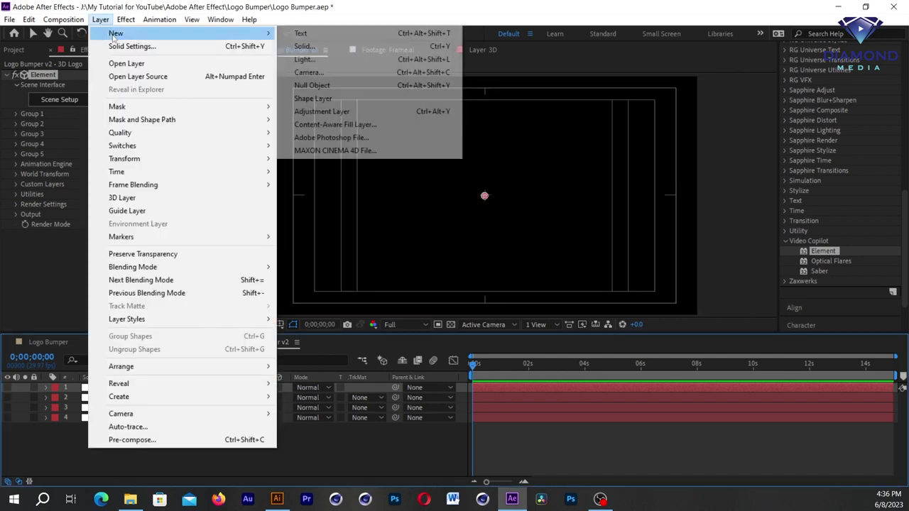
{"action": "left_click", "coordinate": [304, 46]}
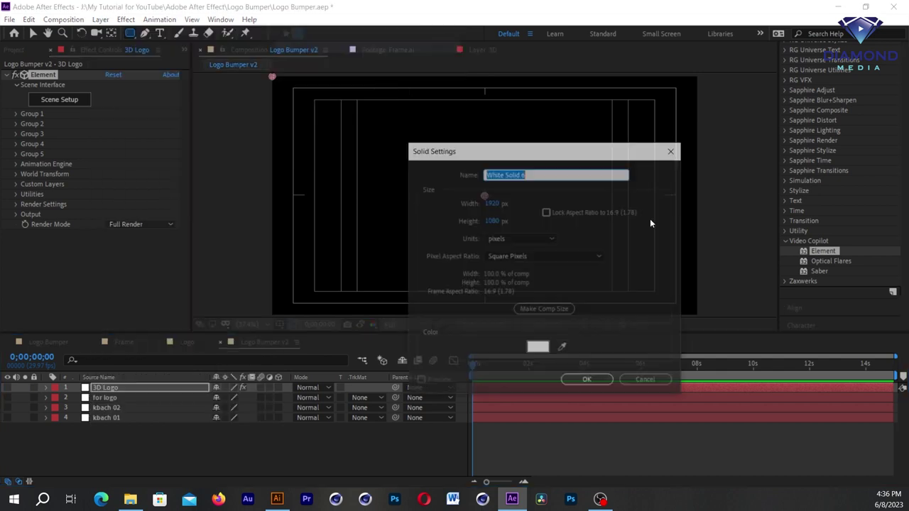
{"action": "type", "text": "Stage"}
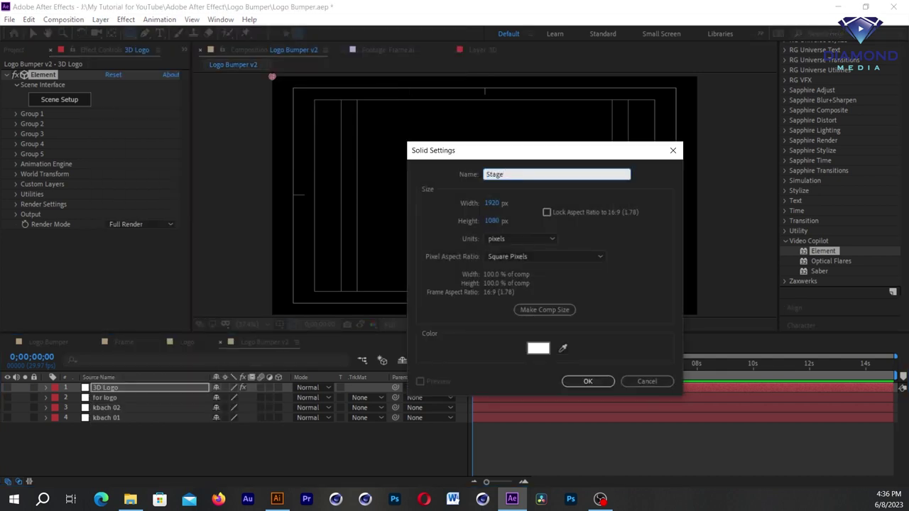
{"action": "key", "text": "Return"}
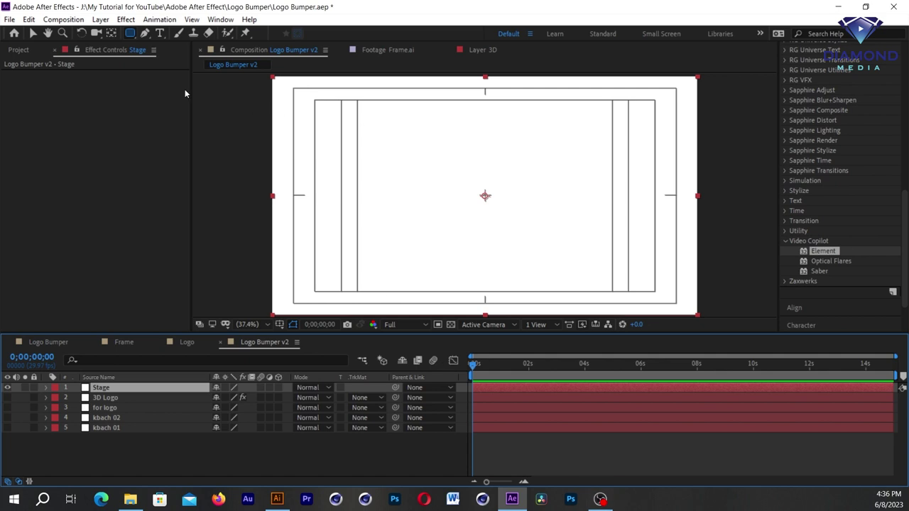
Draw a closed diamond mask on Stage with the Pen tool, then move 3D Logo above Stage.
{"action": "left_click", "coordinate": [145, 35]}
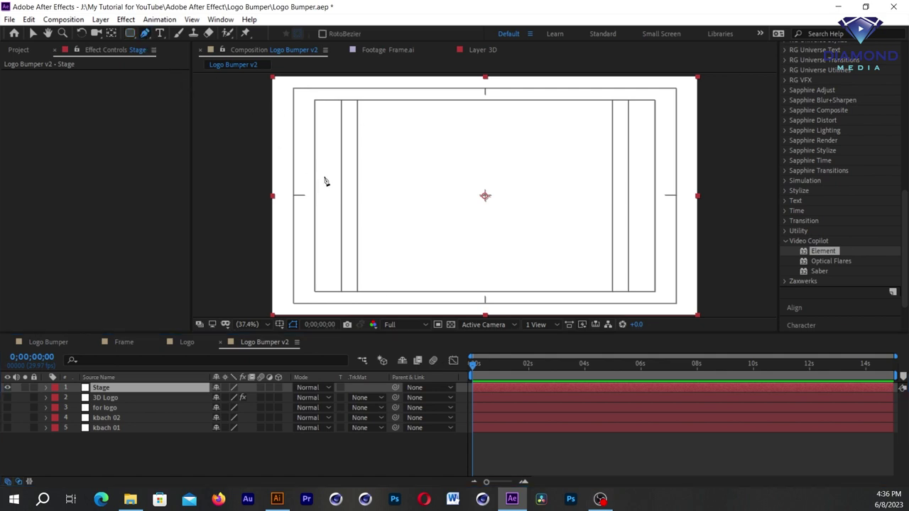
{"action": "left_click", "coordinate": [292, 195]}
{"action": "left_click", "coordinate": [484, 89]}
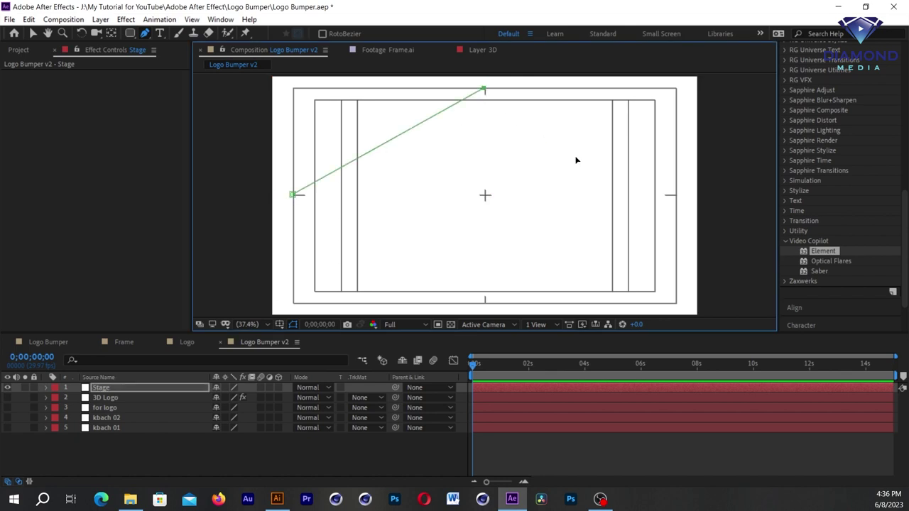
{"action": "left_click", "coordinate": [674, 195]}
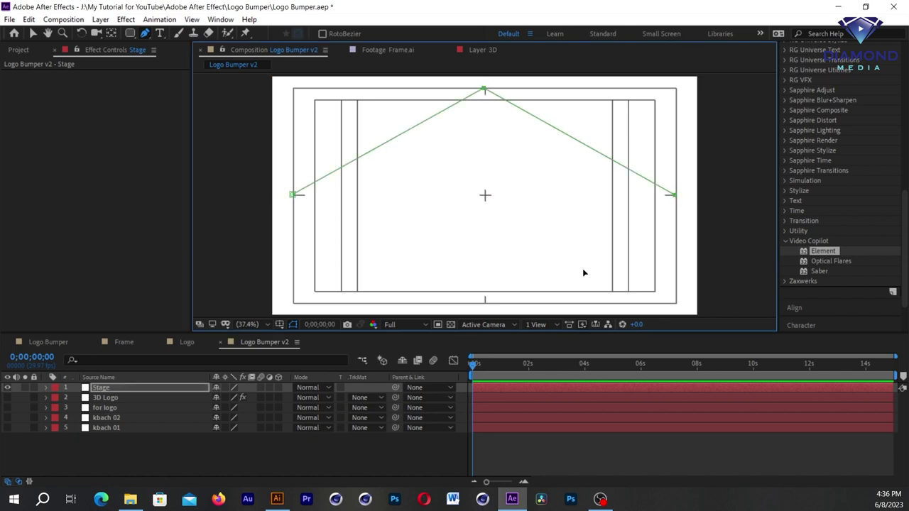
{"action": "left_click", "coordinate": [484, 303]}
{"action": "left_click", "coordinate": [293, 195]}
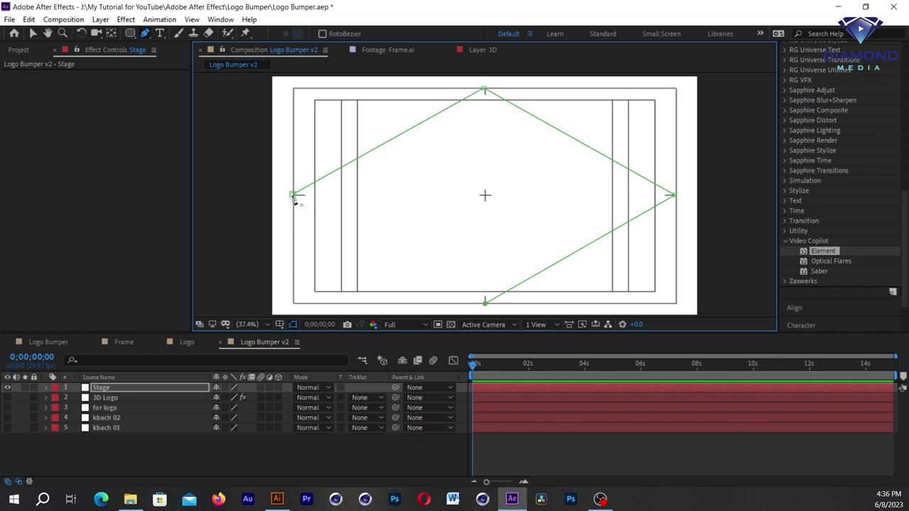
{"action": "left_click", "coordinate": [293, 195]}
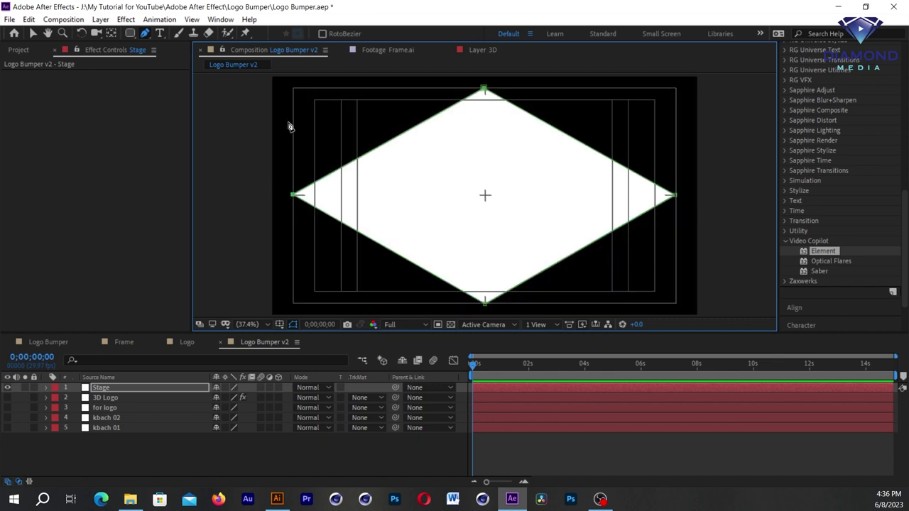
{"action": "left_click_drag", "start_coordinate": [106, 398], "coordinate": [106, 385]}
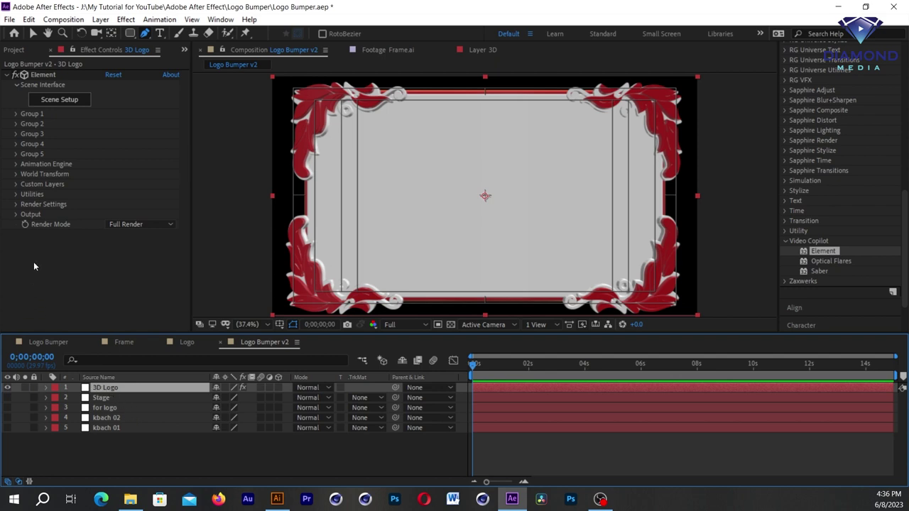
Assign the Stage layer to Path Layer 4 under Custom Text and Masks, then launch Scene Setup.
{"action": "left_click", "coordinate": [17, 186]}
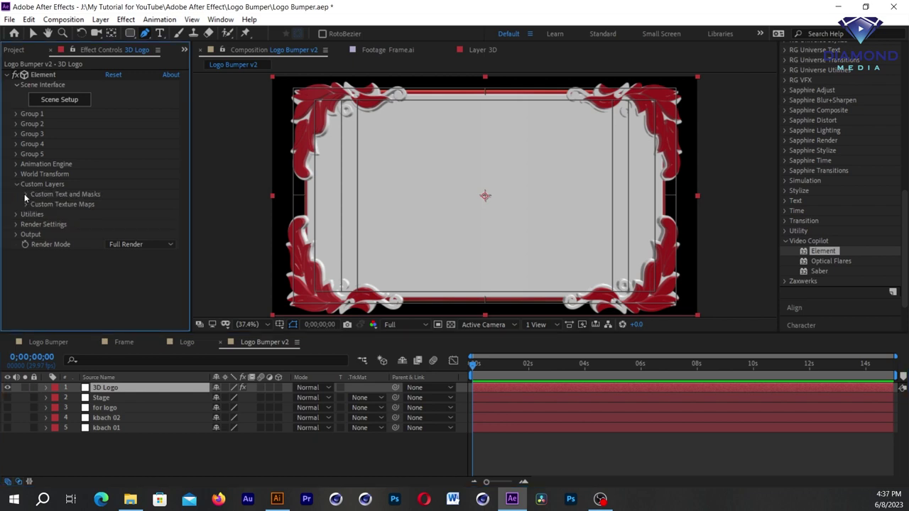
{"action": "left_click", "coordinate": [26, 194]}
{"action": "scroll", "coordinate": [23, 223], "scroll_direction": "down", "scroll_amount": 1}
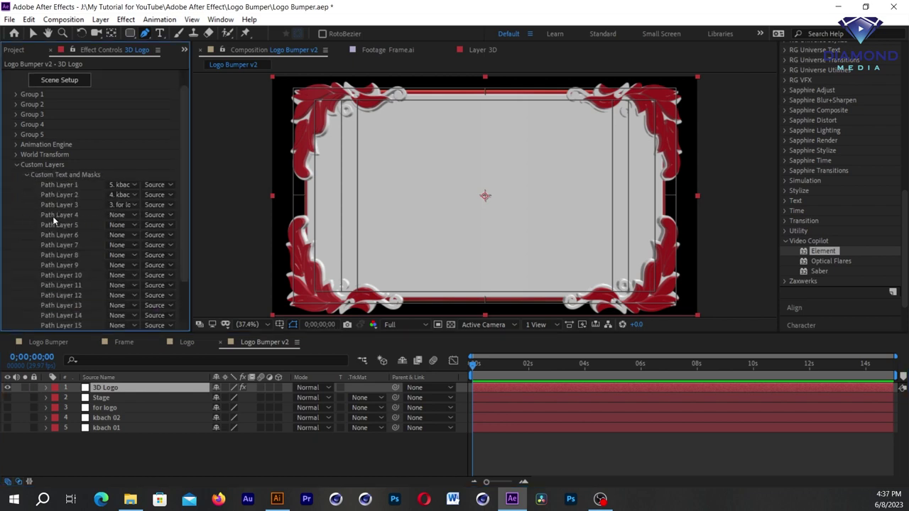
{"action": "left_click", "coordinate": [120, 215]}
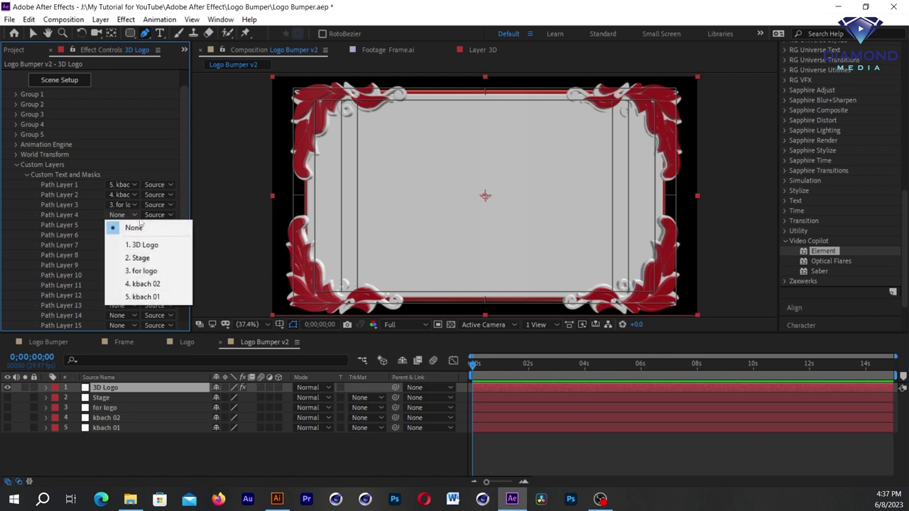
{"action": "left_click", "coordinate": [142, 258]}
{"action": "left_click", "coordinate": [17, 164]}
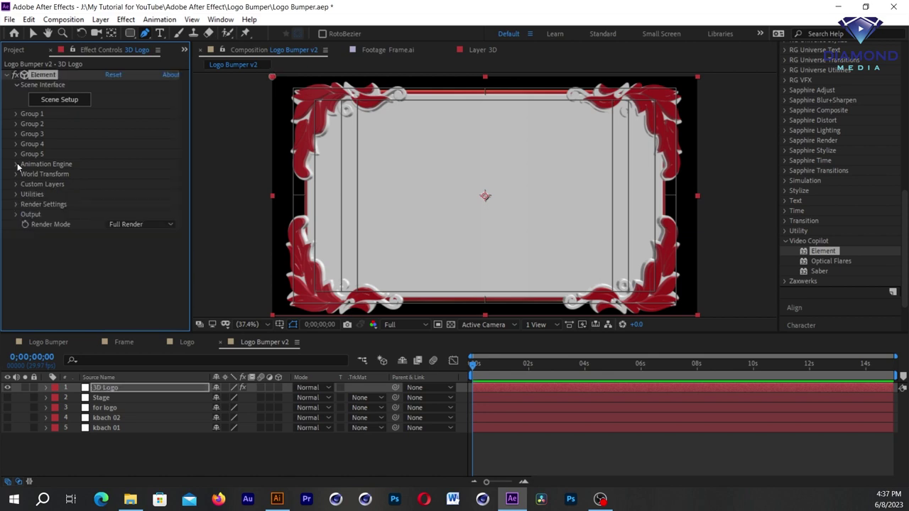
{"action": "left_click", "coordinate": [54, 104]}
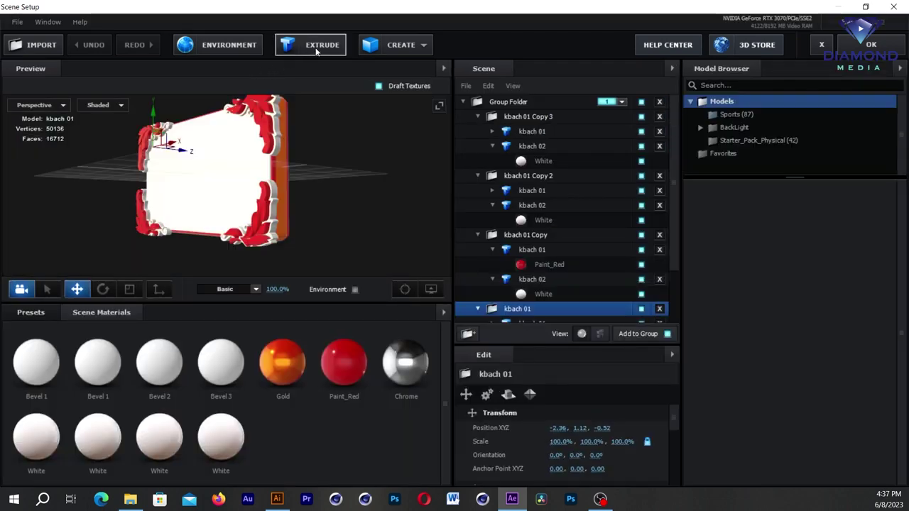
Extrude a new model from Custom Path 4 and rename it Stage.
{"action": "left_click", "coordinate": [317, 50]}
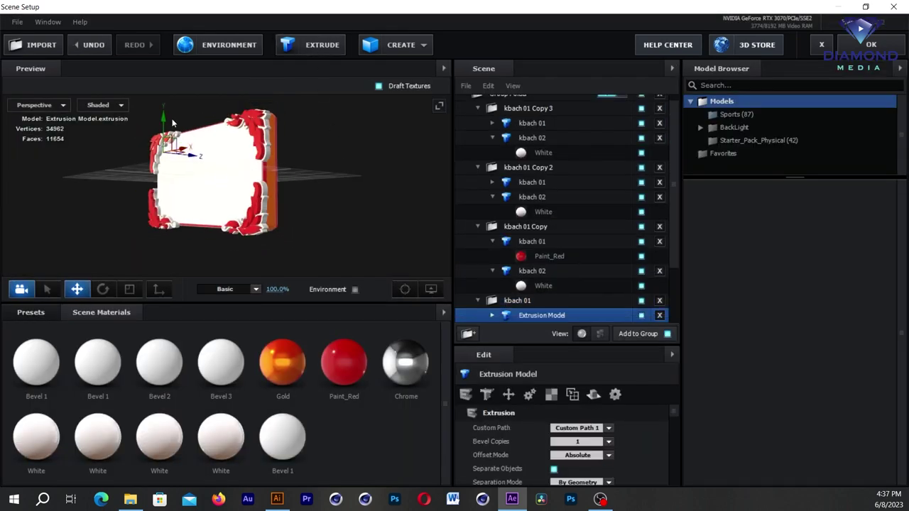
{"action": "left_click_drag", "start_coordinate": [165, 117], "coordinate": [162, 221]}
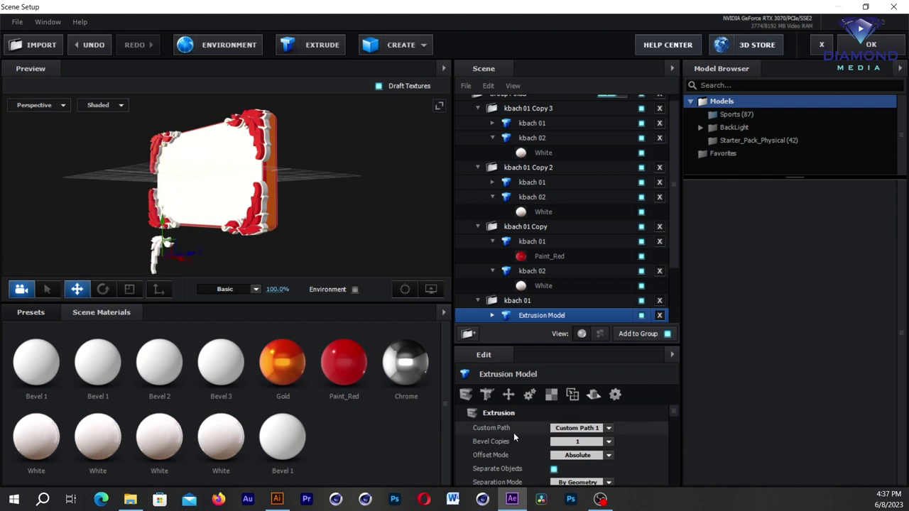
{"action": "left_click", "coordinate": [608, 428]}
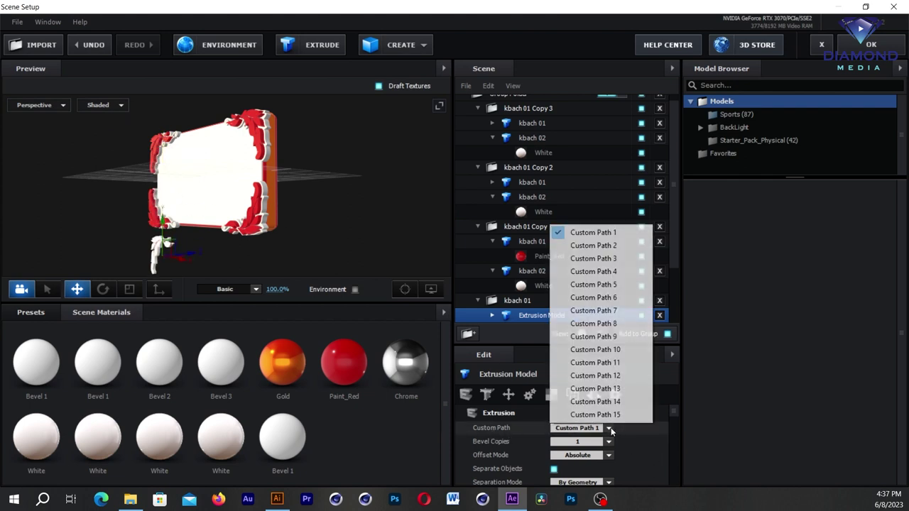
{"action": "left_click", "coordinate": [594, 271]}
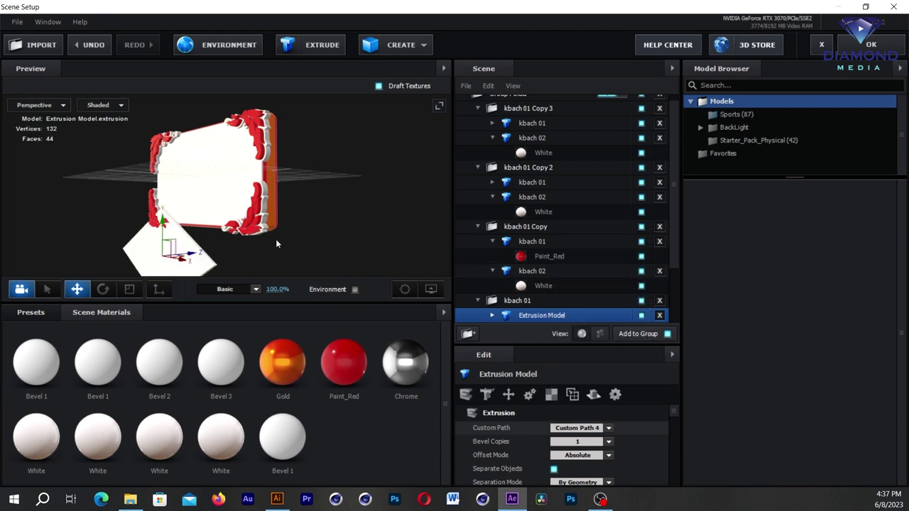
{"action": "left_click_drag", "start_coordinate": [329, 241], "coordinate": [351, 191]}
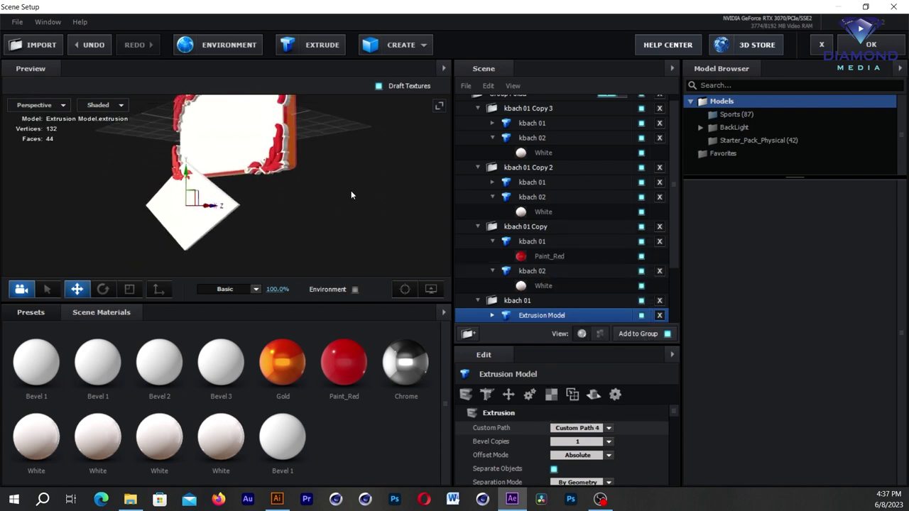
{"action": "left_click_drag", "start_coordinate": [672, 158], "coordinate": [670, 242]}
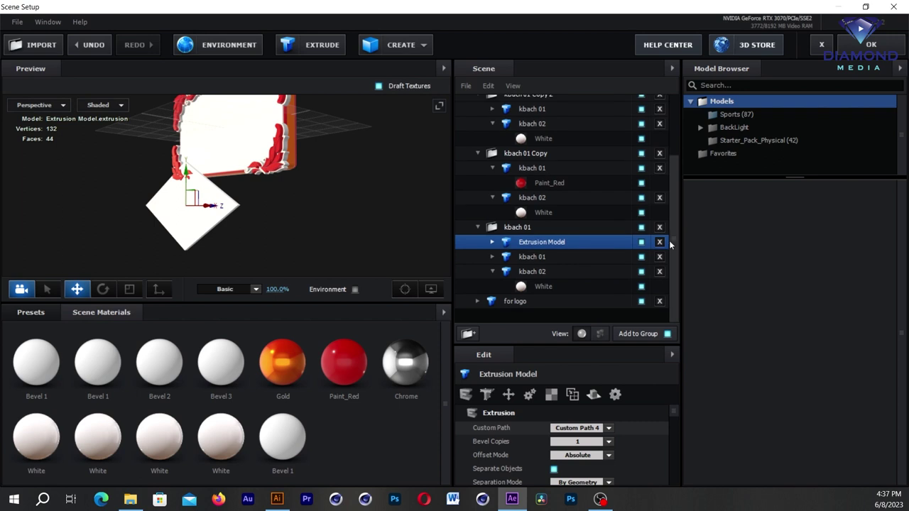
{"action": "double_click", "coordinate": [557, 243]}
{"action": "type", "text": "Stage"}
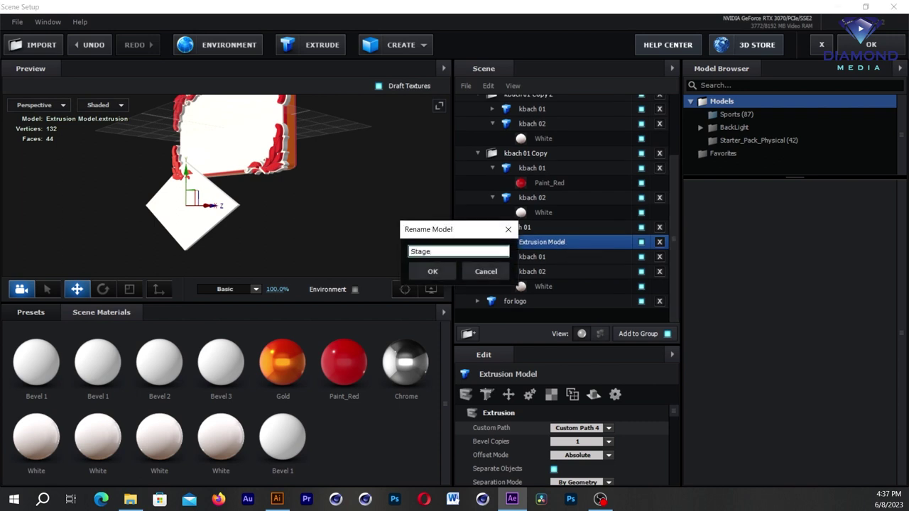
{"action": "key", "text": "Return"}
Collapse the kbach 01 groups and move Stage out of kbach 01 to the top of Group Folder.
{"action": "scroll", "coordinate": [479, 122], "scroll_direction": "up", "scroll_amount": 3}
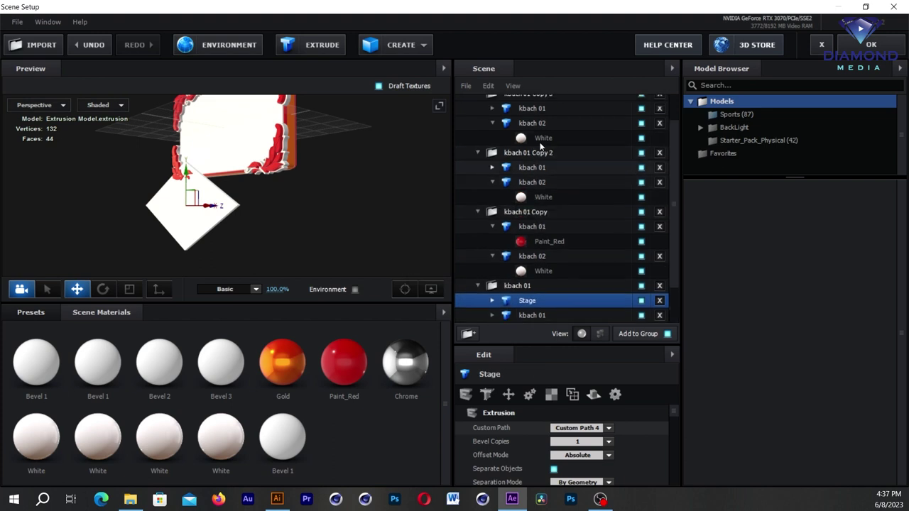
{"action": "left_click", "coordinate": [478, 116]}
{"action": "left_click", "coordinate": [477, 131]}
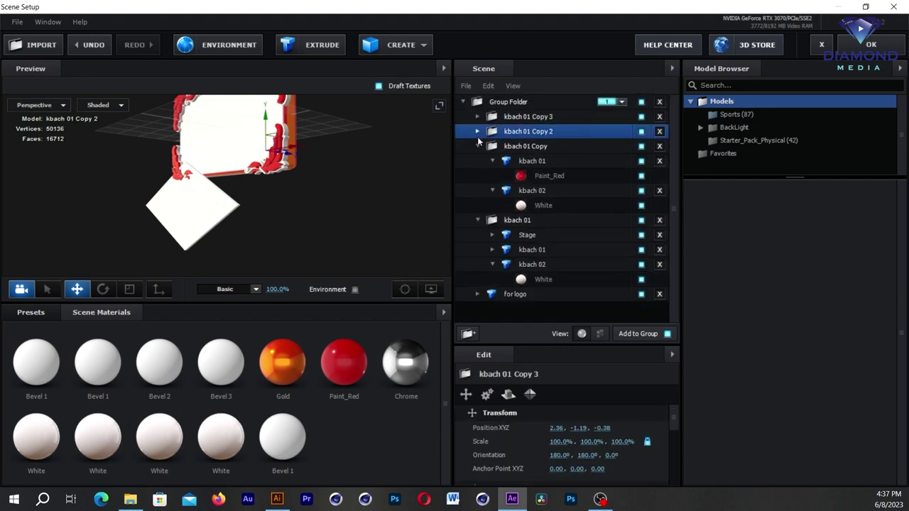
{"action": "left_click", "coordinate": [477, 145]}
{"action": "left_click", "coordinate": [477, 162]}
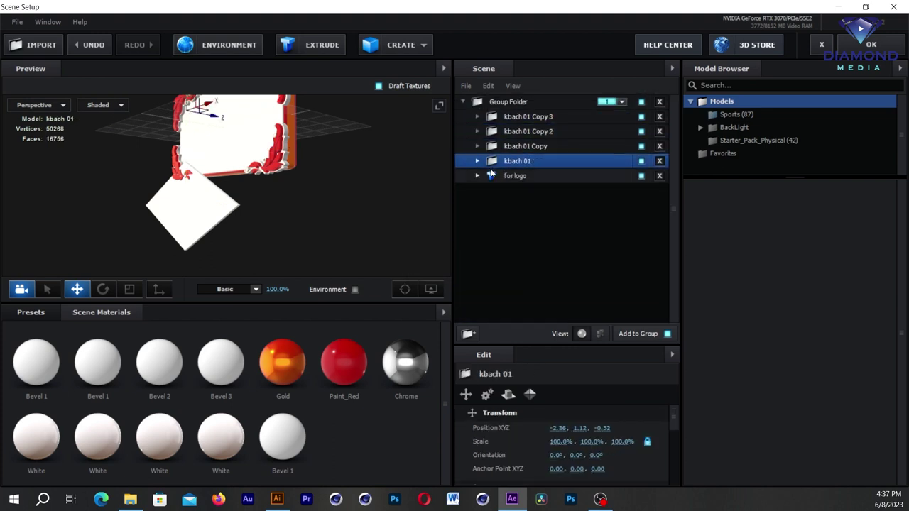
{"action": "left_click", "coordinate": [478, 161]}
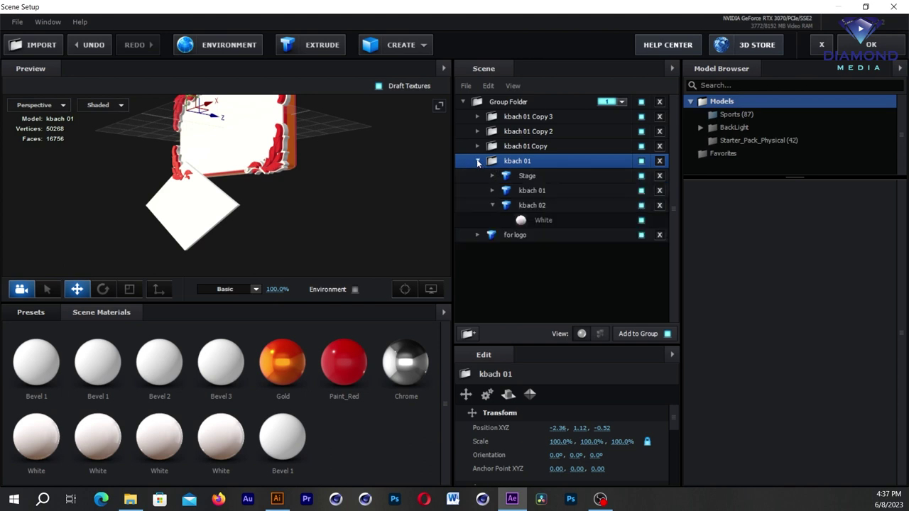
{"action": "left_click_drag", "start_coordinate": [526, 175], "coordinate": [509, 260]}
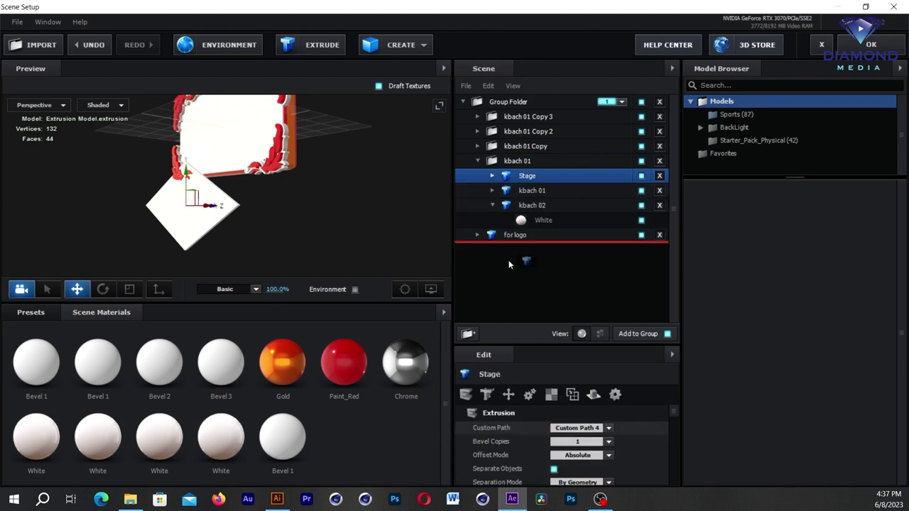
{"action": "left_click", "coordinate": [478, 161]}
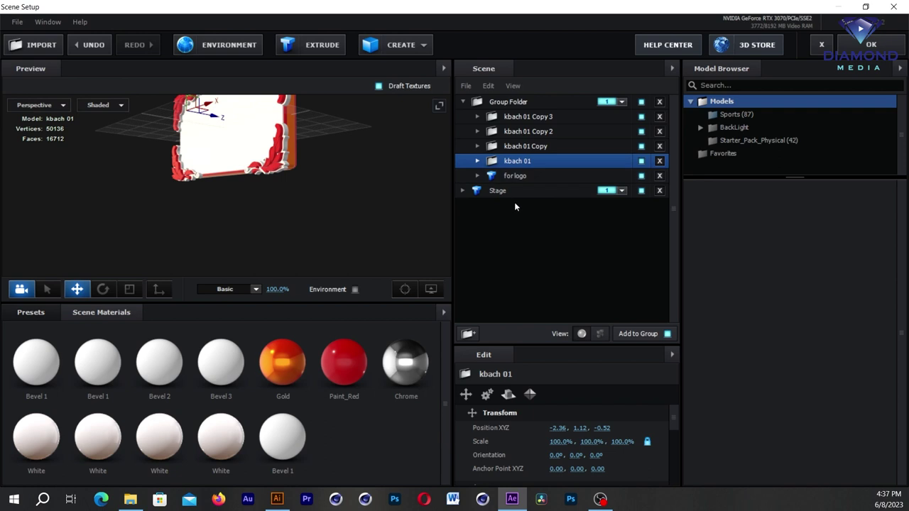
{"action": "left_click_drag", "start_coordinate": [497, 191], "coordinate": [501, 108]}
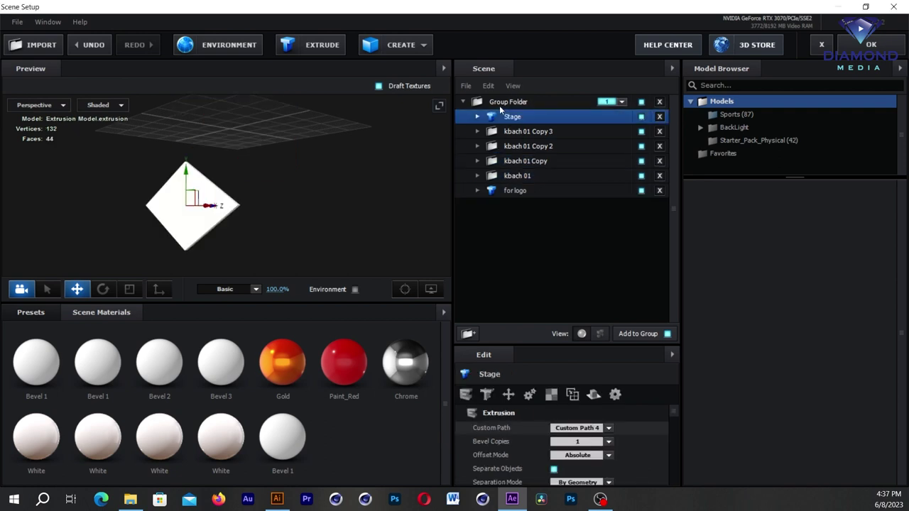
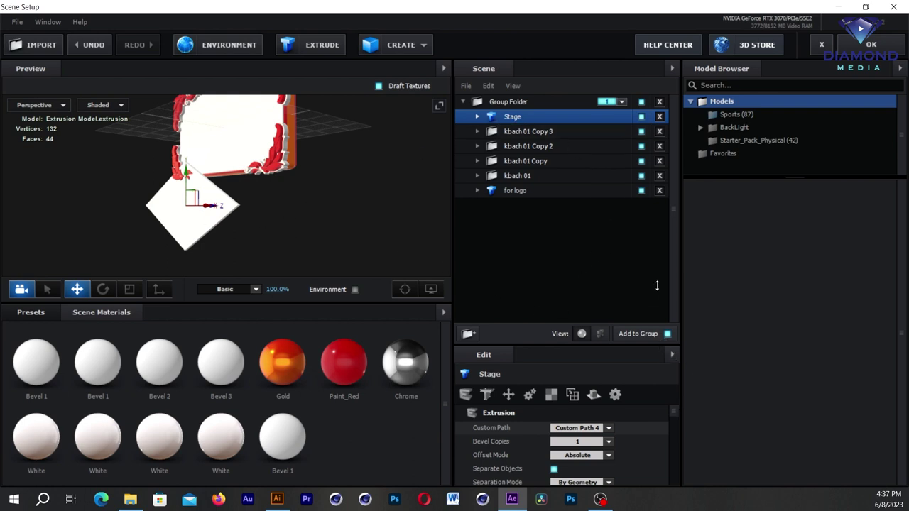
Thicken the Stage plate by raising its Bevel Scale to 26.99.
{"action": "left_click_drag", "start_coordinate": [657, 292], "coordinate": [655, 282]}
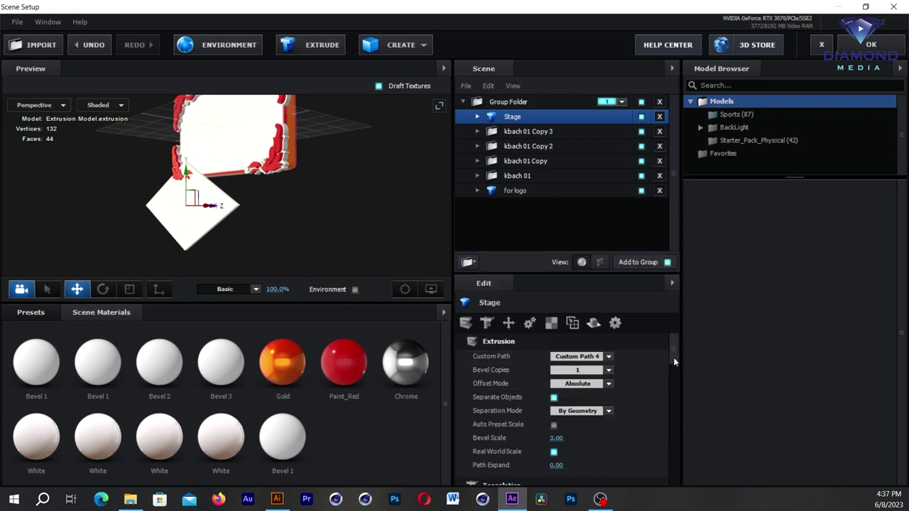
{"action": "scroll", "coordinate": [673, 361], "scroll_direction": "down", "scroll_amount": 2}
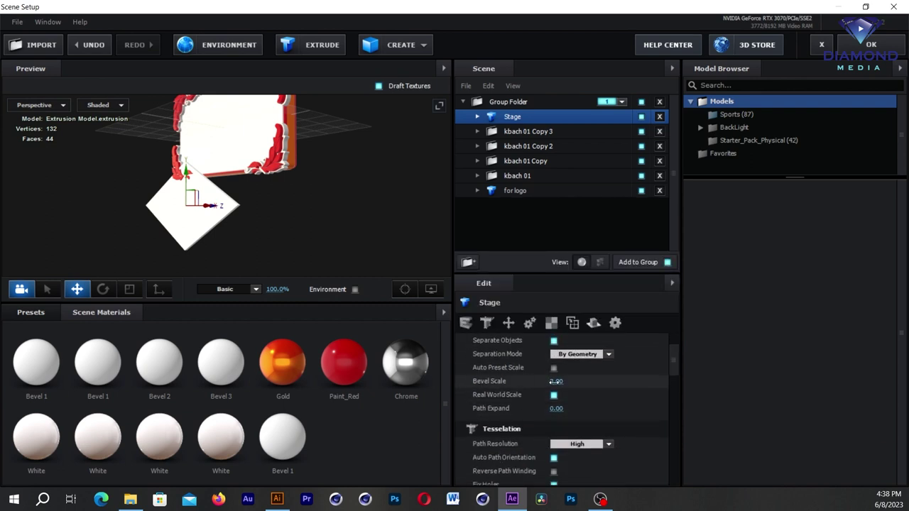
{"action": "left_click_drag", "start_coordinate": [561, 382], "coordinate": [603, 382]}
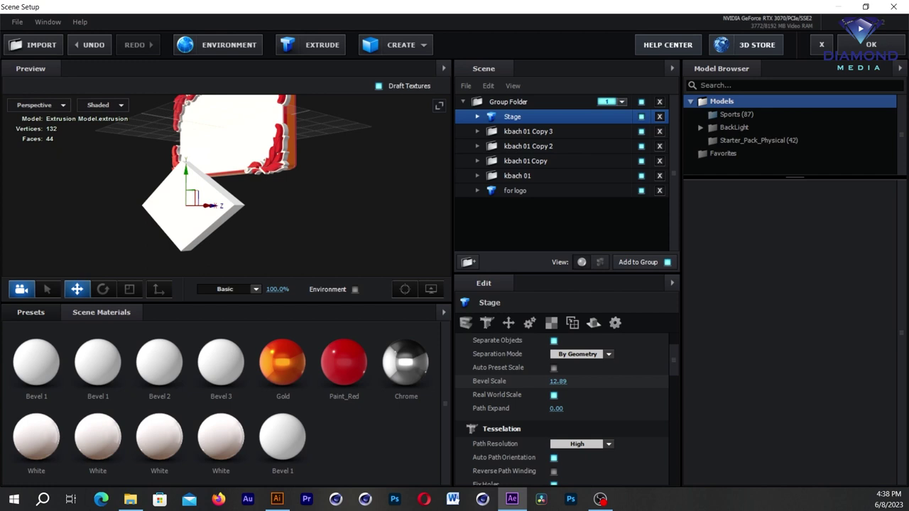
{"action": "mouse_move", "coordinate": [729, 390]}
{"action": "left_mouse_down"}
{"action": "mouse_move", "coordinate": [814, 354]}
{"action": "mouse_move", "coordinate": [803, 354]}
{"action": "left_mouse_up"}
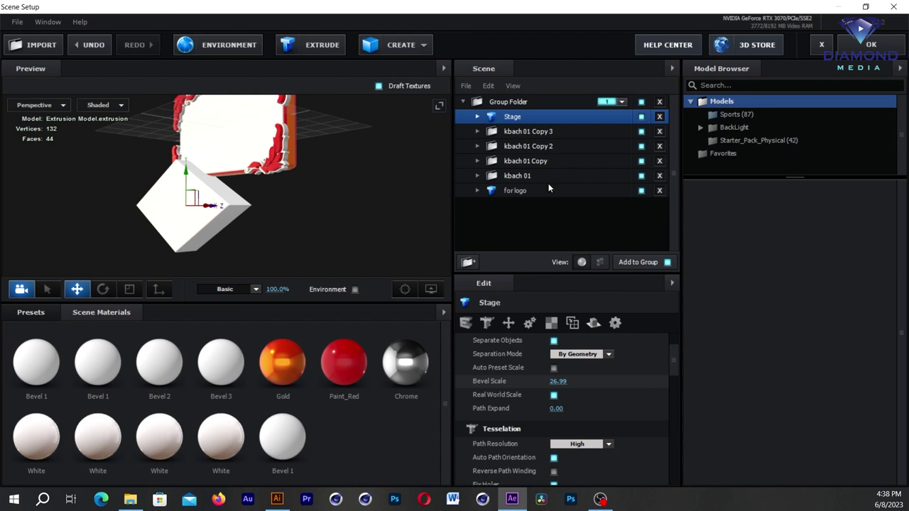
Set Bevel Copies to 2 and apply Paint_Red to the Stage's first bevel.
{"action": "scroll", "coordinate": [674, 358], "scroll_direction": "up", "scroll_amount": 2}
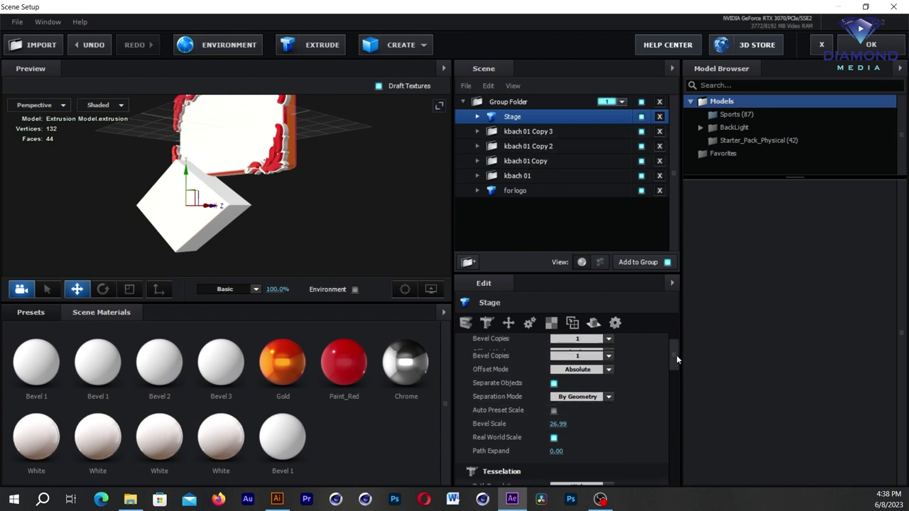
{"action": "left_click", "coordinate": [583, 370]}
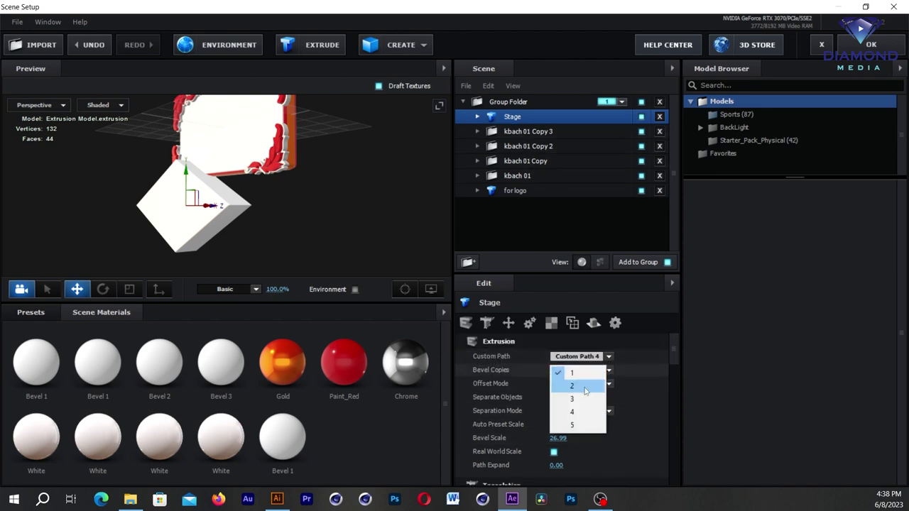
{"action": "left_click", "coordinate": [582, 387]}
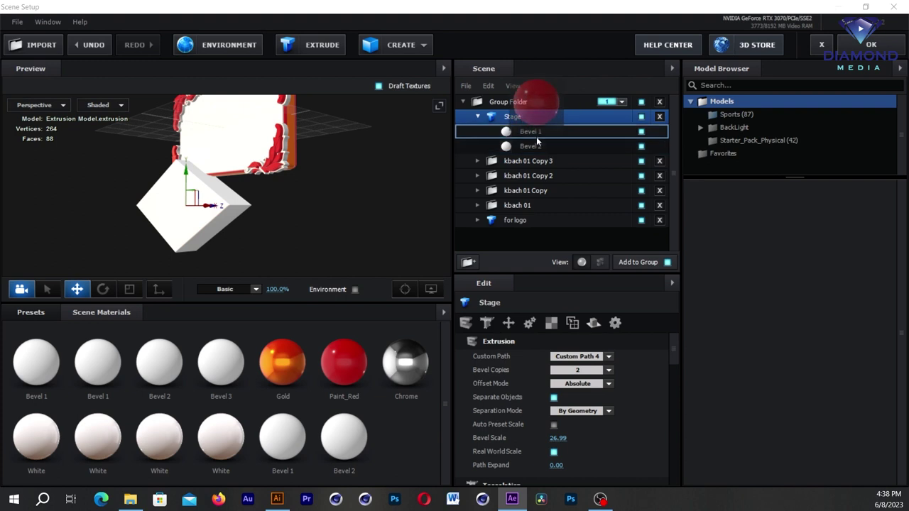
{"action": "left_click_drag", "start_coordinate": [344, 362], "coordinate": [529, 131]}
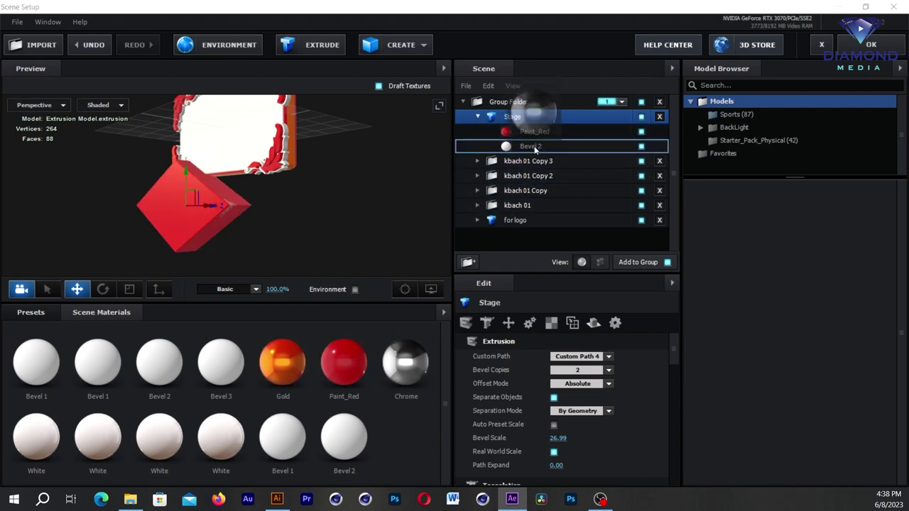
Assign the Chrome material to the Stage's Bevel 2 slot.
{"action": "left_click_drag", "start_coordinate": [402, 374], "coordinate": [534, 149]}
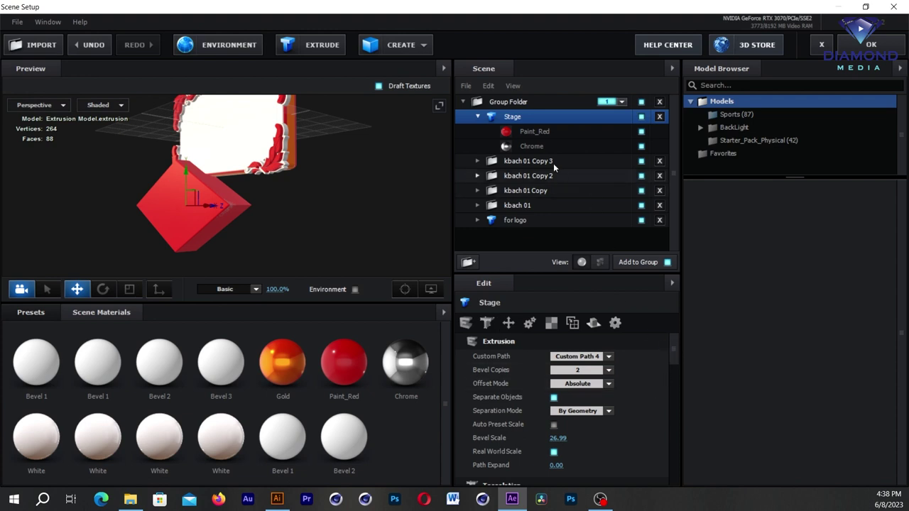
Set the Stage's X orientation to 90° and centre it at X -0.00 beneath the frame.
{"action": "left_click_drag", "start_coordinate": [675, 360], "coordinate": [680, 397]}
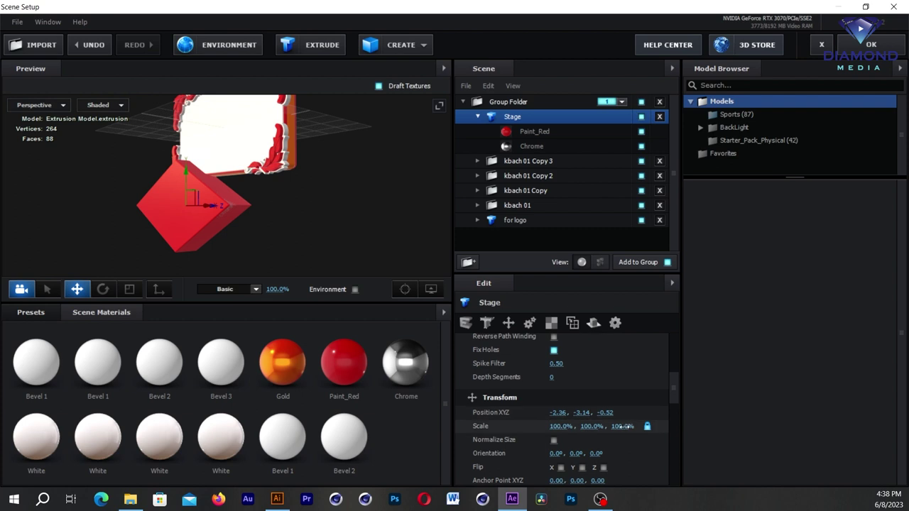
{"action": "left_click_drag", "start_coordinate": [576, 453], "coordinate": [680, 422]}
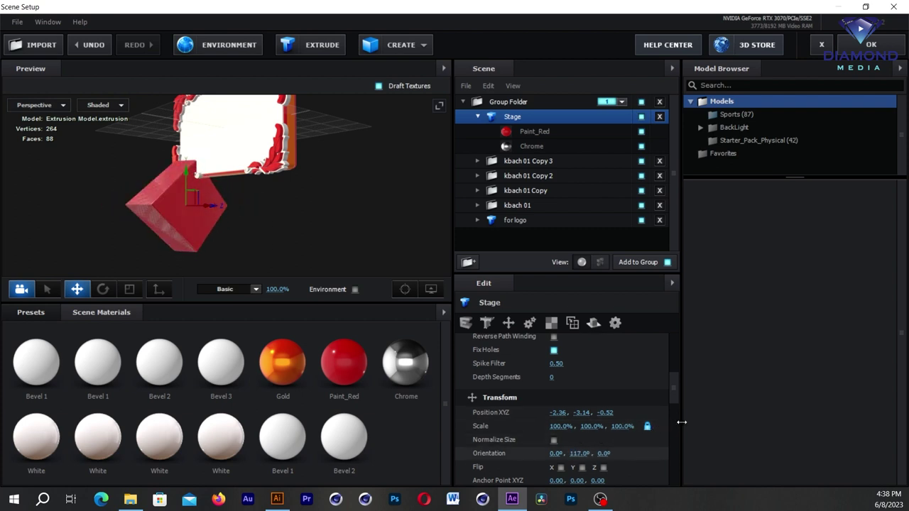
{"action": "key", "text": "ctrl+z"}
{"action": "mouse_move", "coordinate": [602, 453]}
{"action": "left_mouse_down"}
{"action": "mouse_move", "coordinate": [576, 451]}
{"action": "mouse_move", "coordinate": [619, 439]}
{"action": "mouse_move", "coordinate": [557, 454]}
{"action": "left_mouse_up"}
{"action": "key", "text": "ctrl+z"}
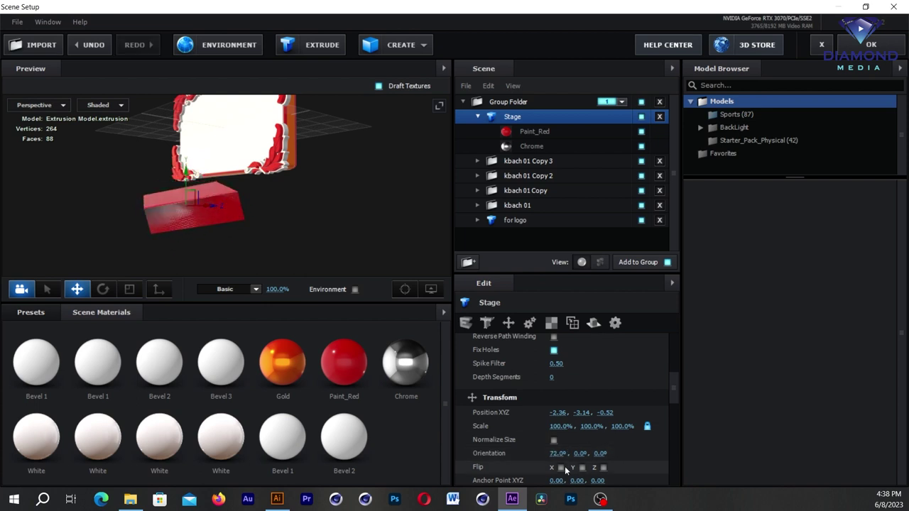
{"action": "type", "text": "90"}
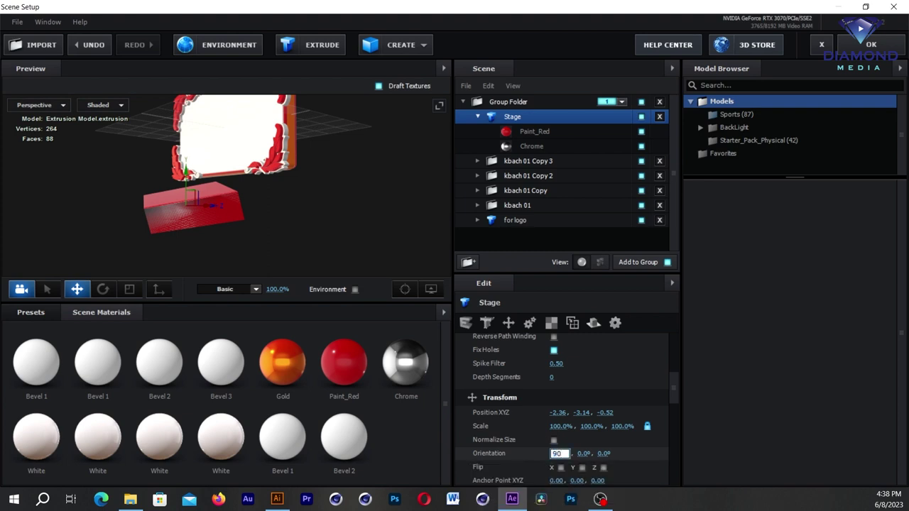
{"action": "key", "text": "Return"}
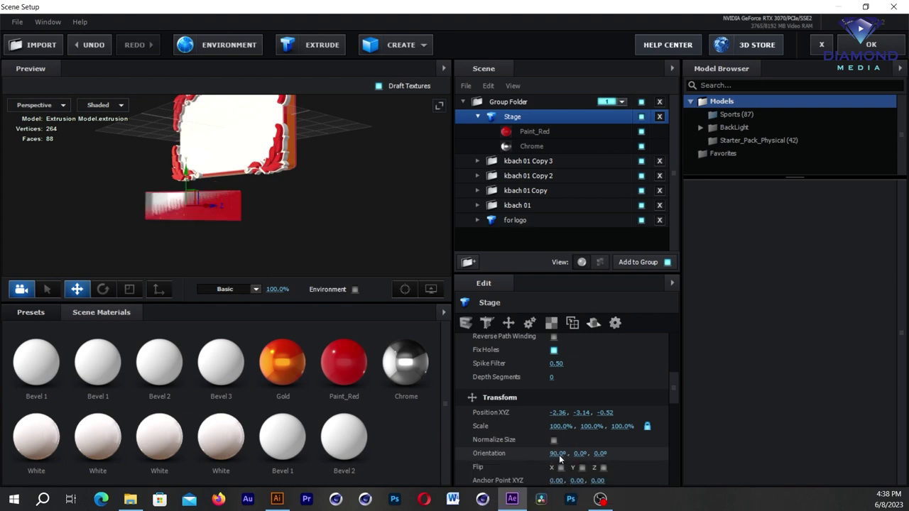
{"action": "mouse_move", "coordinate": [347, 155]}
{"action": "left_mouse_down"}
{"action": "mouse_move", "coordinate": [367, 193]}
{"action": "mouse_move", "coordinate": [346, 211]}
{"action": "left_mouse_up"}
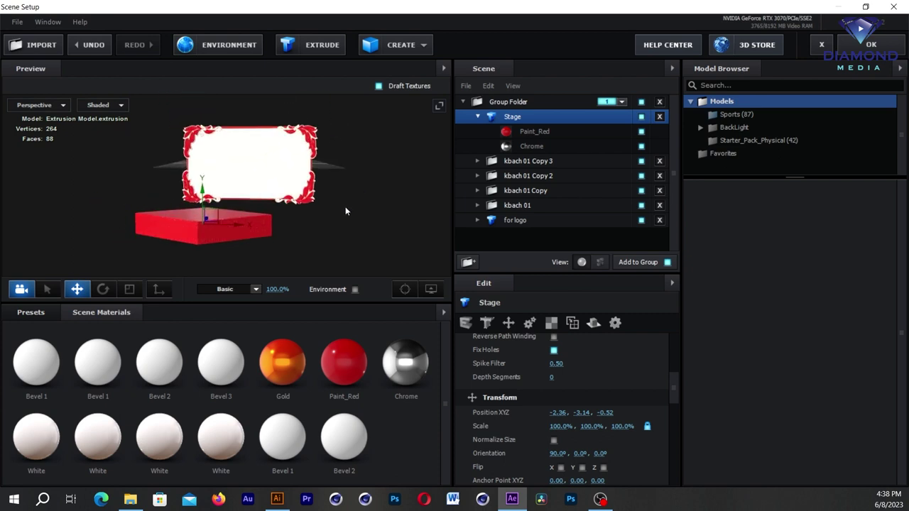
{"action": "mouse_move", "coordinate": [258, 229]}
{"action": "left_mouse_down"}
{"action": "mouse_move", "coordinate": [287, 229]}
{"action": "mouse_move", "coordinate": [249, 216]}
{"action": "mouse_move", "coordinate": [332, 187]}
{"action": "left_mouse_up"}
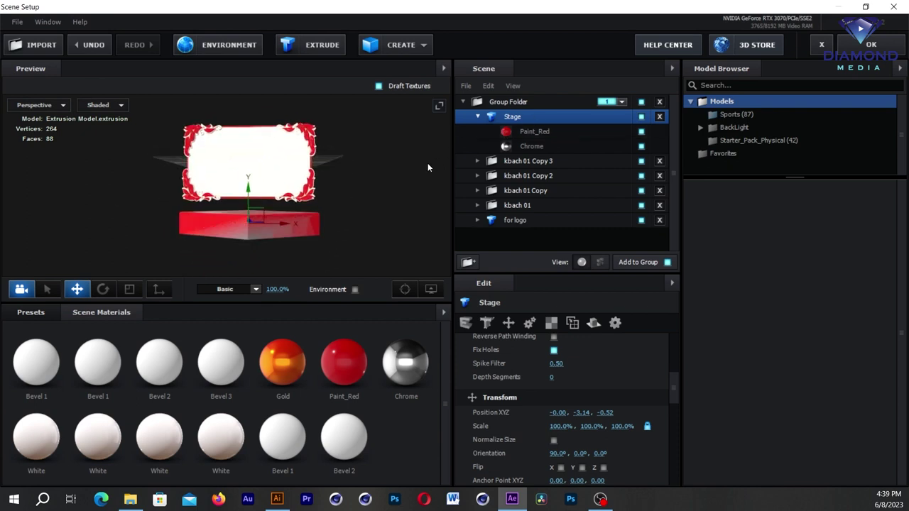
Give the Chrome bevel Expand Edges 0.99, Z Offset -0.09 and Bevel Segments 0.
{"action": "left_click", "coordinate": [541, 132]}
{"action": "left_click", "coordinate": [531, 146]}
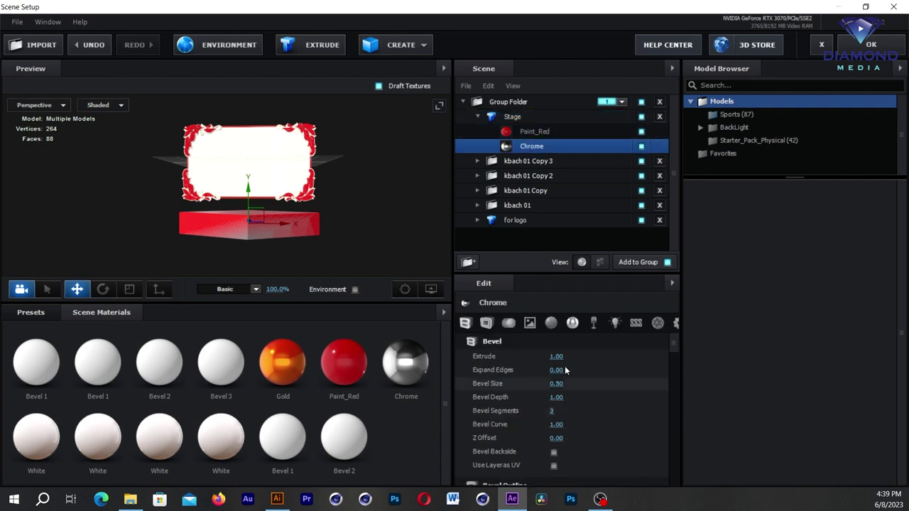
{"action": "left_click_drag", "start_coordinate": [556, 370], "coordinate": [617, 374]}
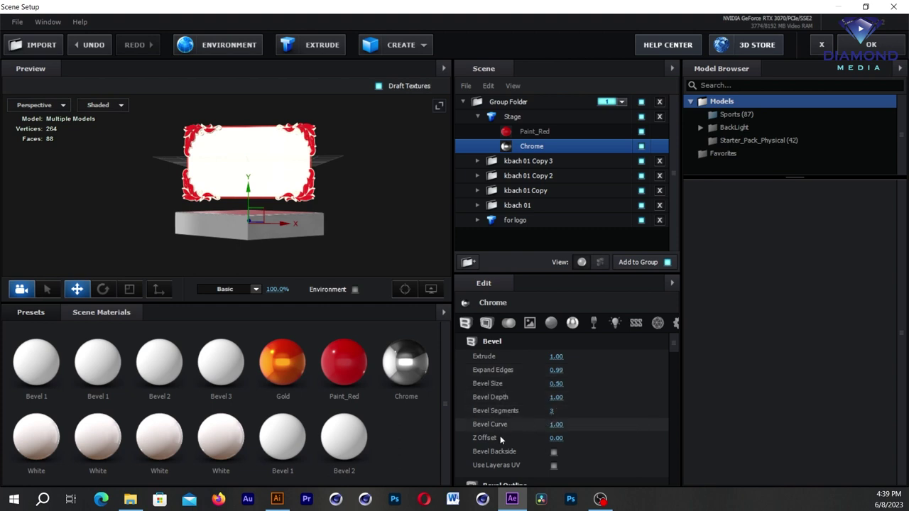
{"action": "left_click_drag", "start_coordinate": [554, 438], "coordinate": [552, 438]}
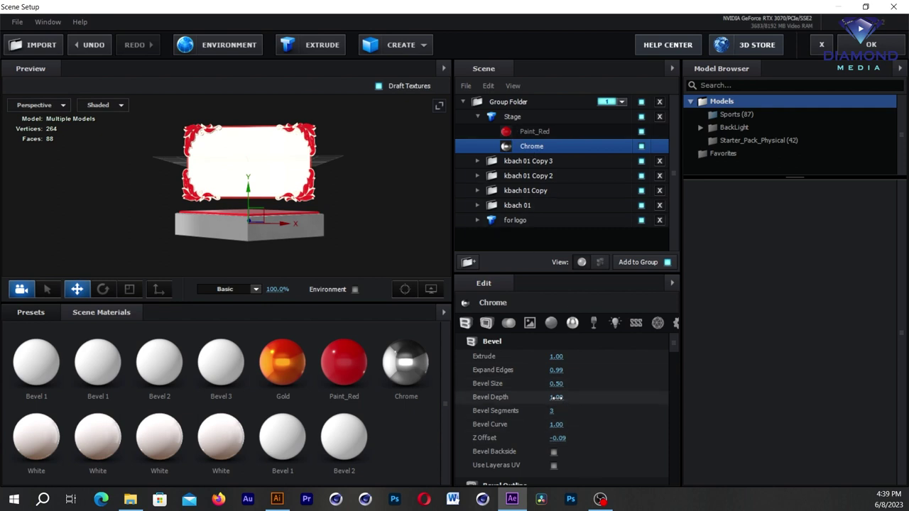
{"action": "mouse_move", "coordinate": [551, 410]}
{"action": "left_mouse_down"}
{"action": "mouse_move", "coordinate": [347, 235]}
{"action": "mouse_move", "coordinate": [360, 207]}
{"action": "mouse_move", "coordinate": [347, 212]}
{"action": "left_mouse_up"}
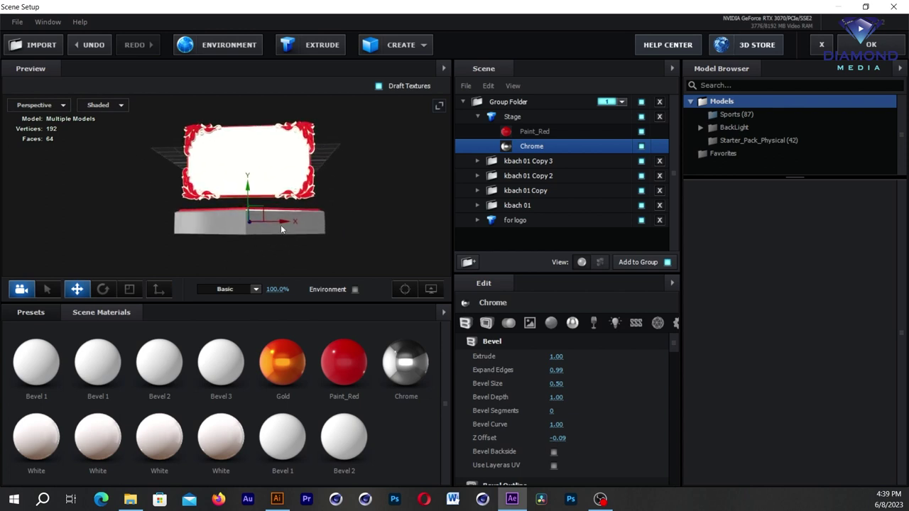
{"action": "left_click_drag", "start_coordinate": [284, 226], "coordinate": [355, 189]}
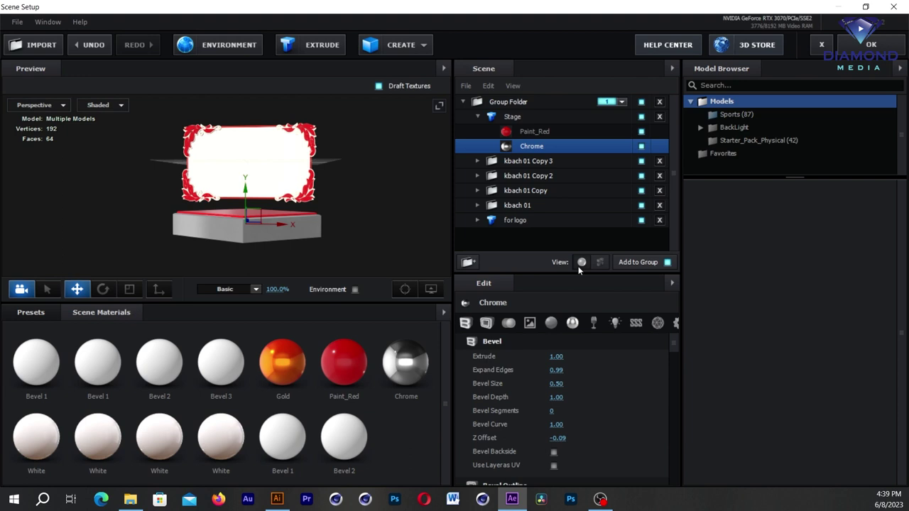
{"action": "left_click_drag", "start_coordinate": [673, 337], "coordinate": [670, 366]}
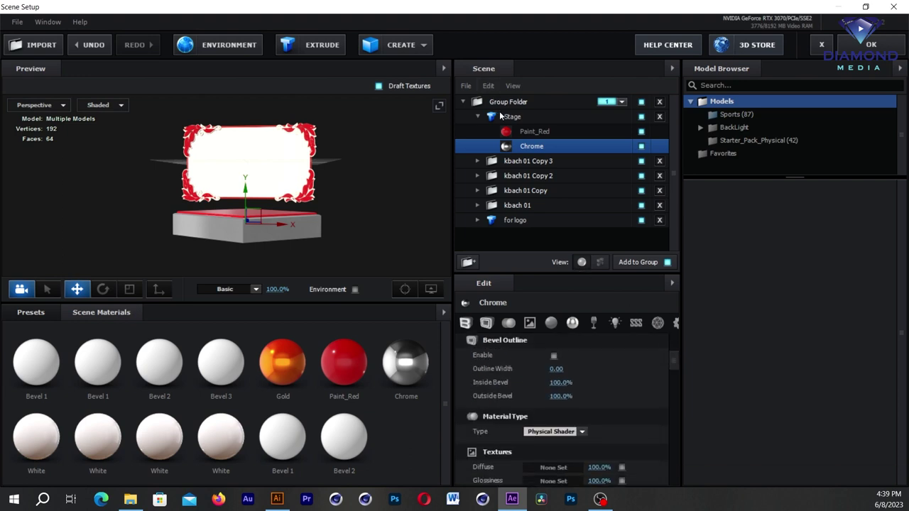
{"action": "left_click", "coordinate": [507, 118]}
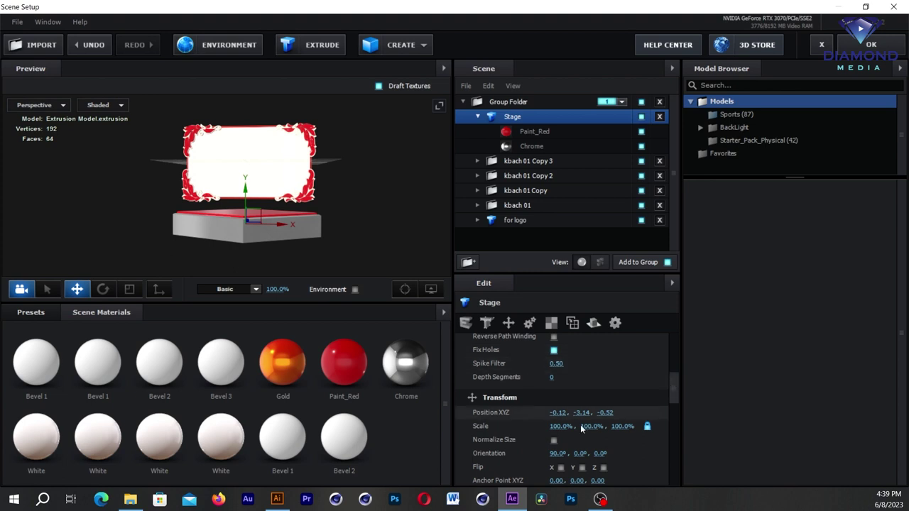
Shrink the Stage to about 37.5% and raise it closer to the frame.
{"action": "left_click_drag", "start_coordinate": [559, 425], "coordinate": [504, 426]}
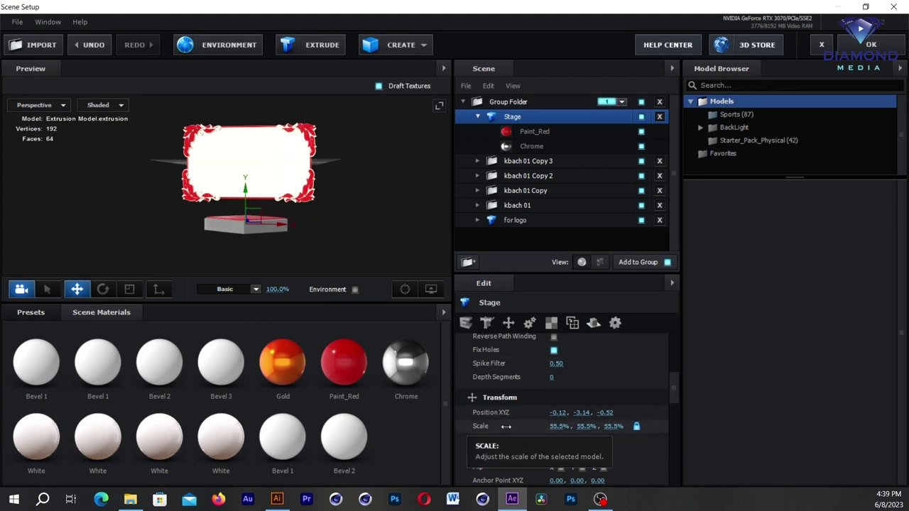
{"action": "scroll", "coordinate": [318, 234], "scroll_direction": "up", "scroll_amount": 3}
{"action": "left_click_drag", "start_coordinate": [264, 204], "coordinate": [254, 179]}
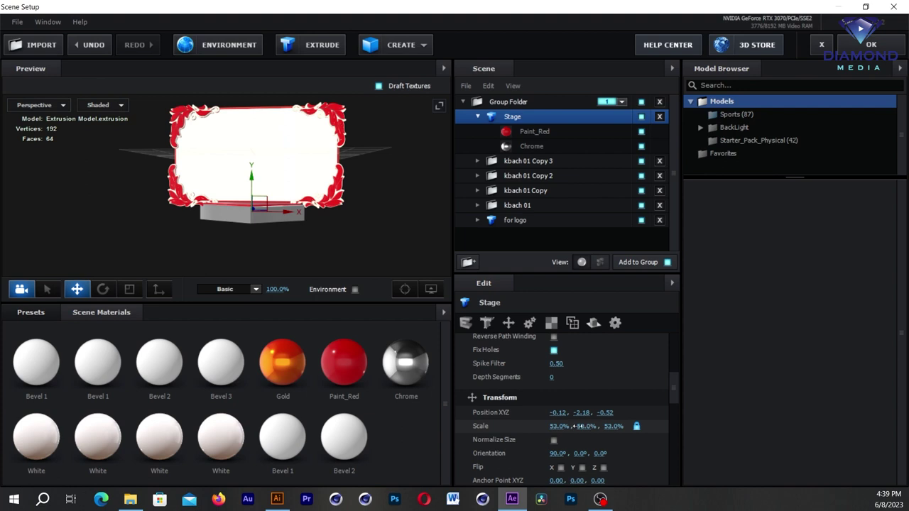
{"action": "left_click_drag", "start_coordinate": [559, 426], "coordinate": [540, 426]}
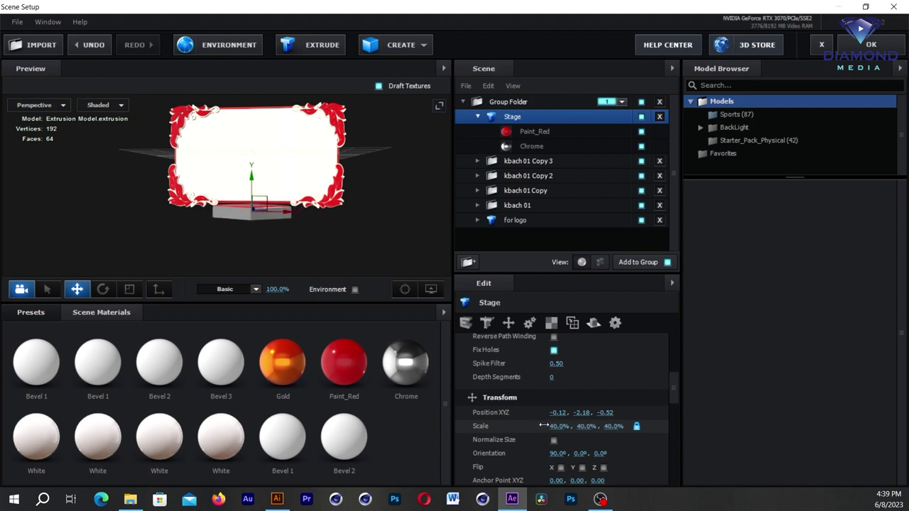
{"action": "scroll", "coordinate": [331, 264], "scroll_direction": "up", "scroll_amount": 1}
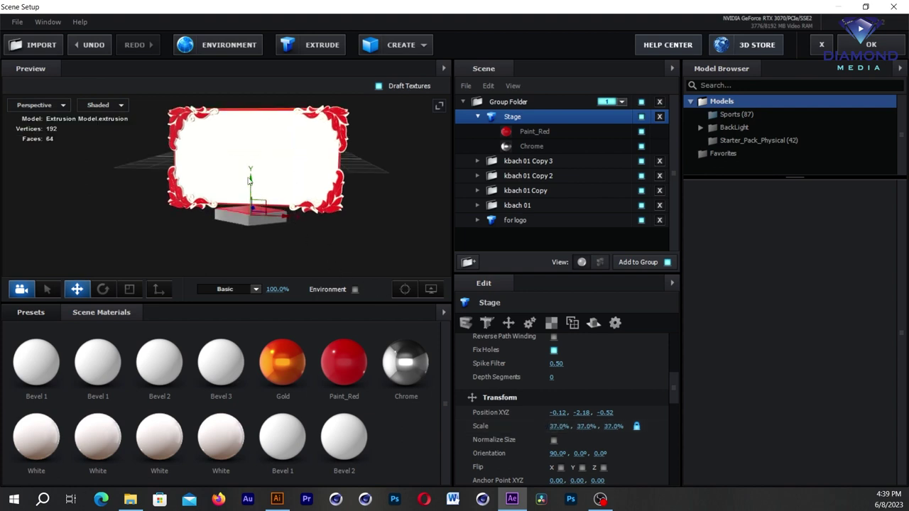
{"action": "left_click_drag", "start_coordinate": [249, 176], "coordinate": [250, 174]}
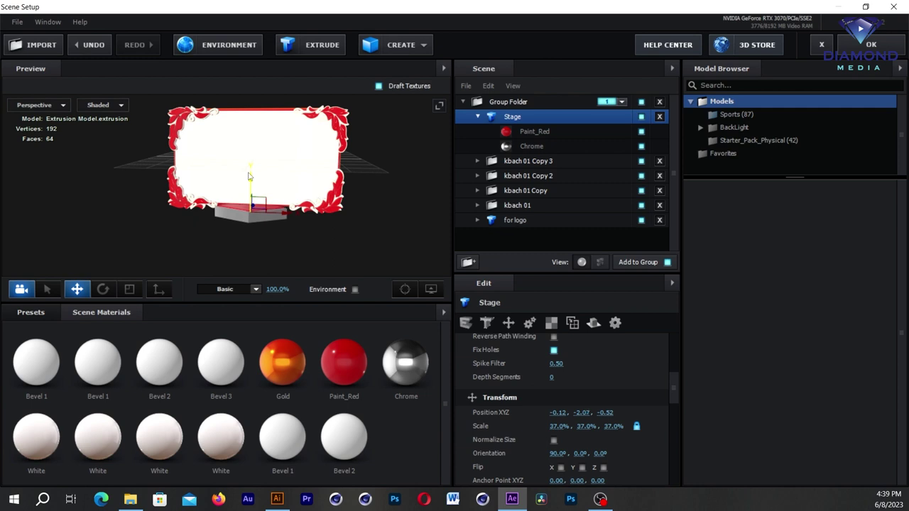
Push the Stage forward to position Z -0.12 beneath the frame.
{"action": "mouse_move", "coordinate": [328, 178]}
{"action": "left_mouse_down"}
{"action": "mouse_move", "coordinate": [200, 186]}
{"action": "mouse_move", "coordinate": [237, 208]}
{"action": "left_mouse_up"}
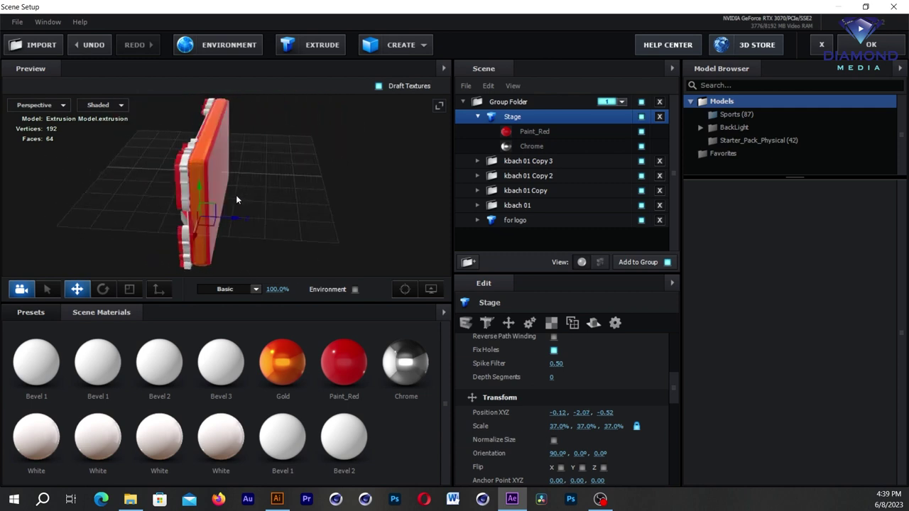
{"action": "left_click_drag", "start_coordinate": [239, 218], "coordinate": [244, 217]}
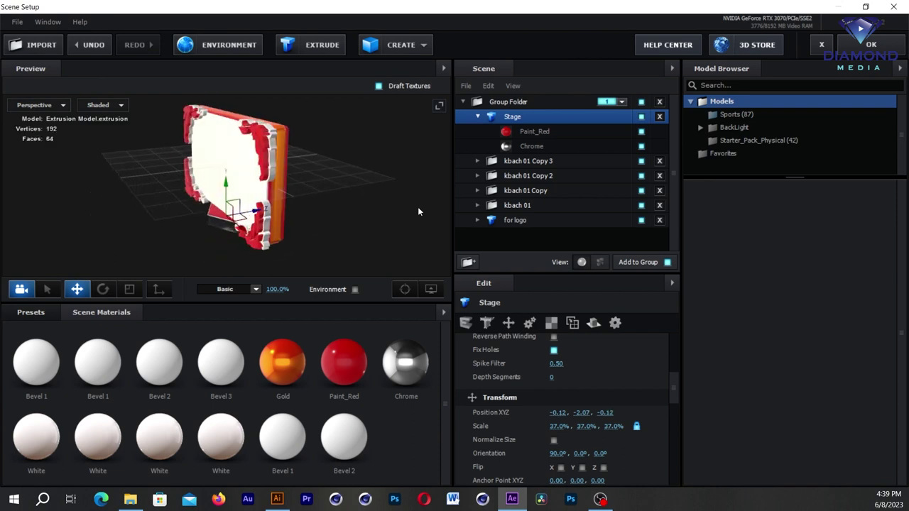
{"action": "scroll", "coordinate": [307, 216], "scroll_direction": "up", "scroll_amount": 3}
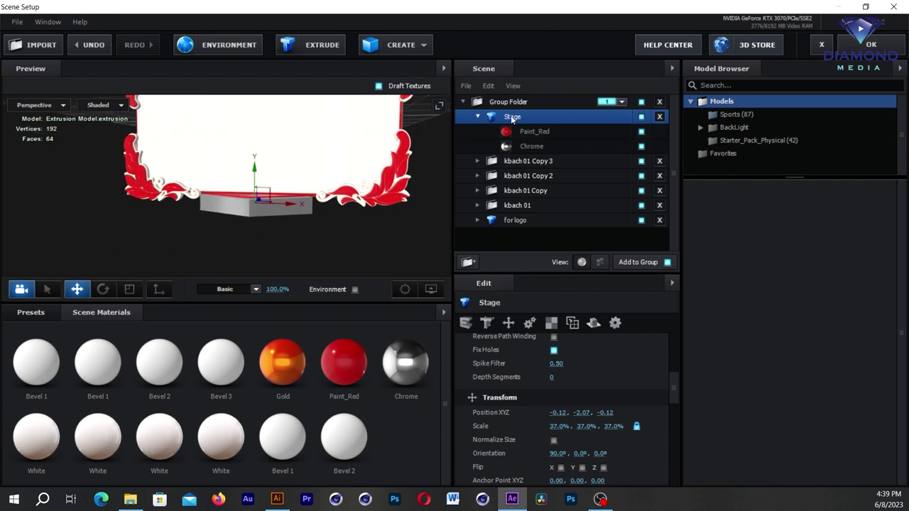
{"action": "right_click", "coordinate": [511, 118]}
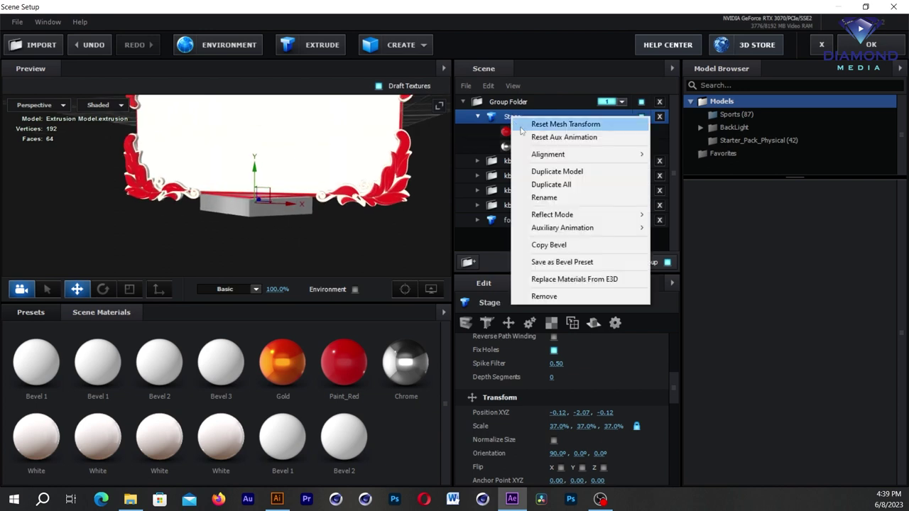
Duplicate the Stage, lower the copy and scale it to 80.5% as a wider tier.
{"action": "left_click", "coordinate": [561, 171]}
{"action": "left_click_drag", "start_coordinate": [258, 172], "coordinate": [254, 187]}
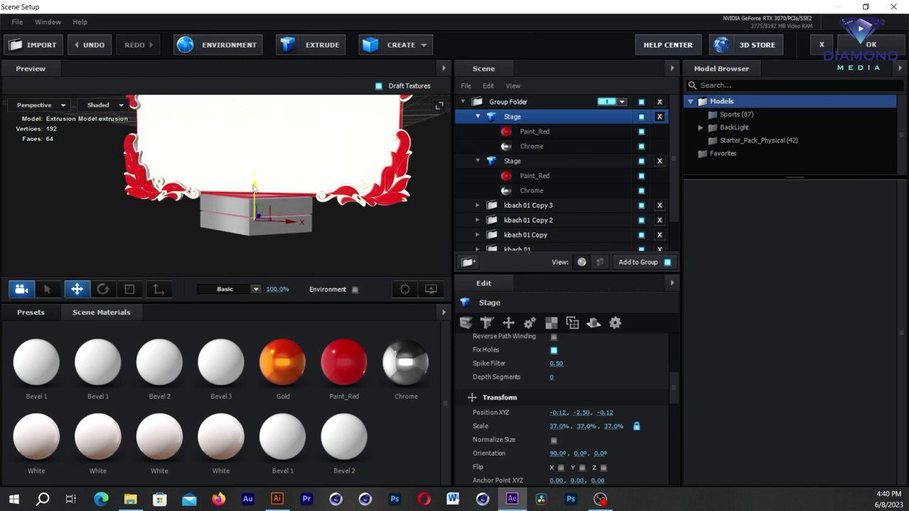
{"action": "left_click_drag", "start_coordinate": [254, 187], "coordinate": [255, 184]}
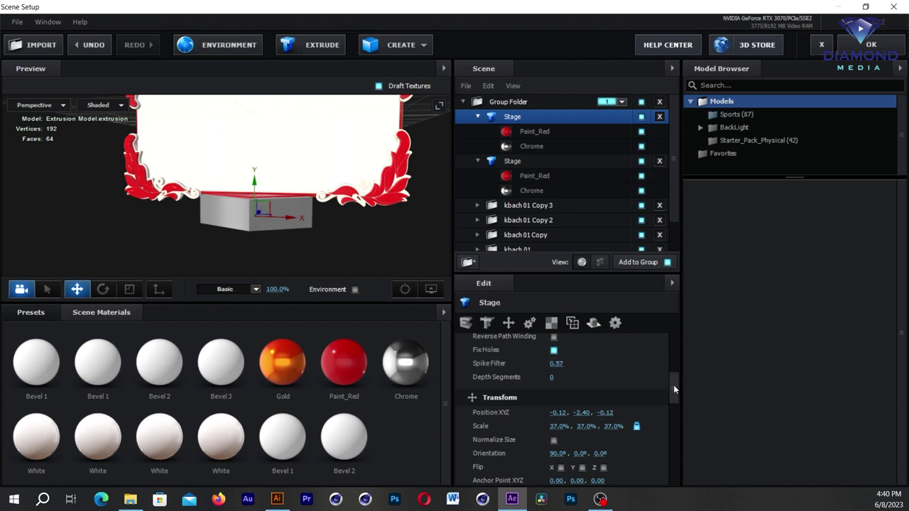
{"action": "left_click_drag", "start_coordinate": [674, 384], "coordinate": [668, 391]}
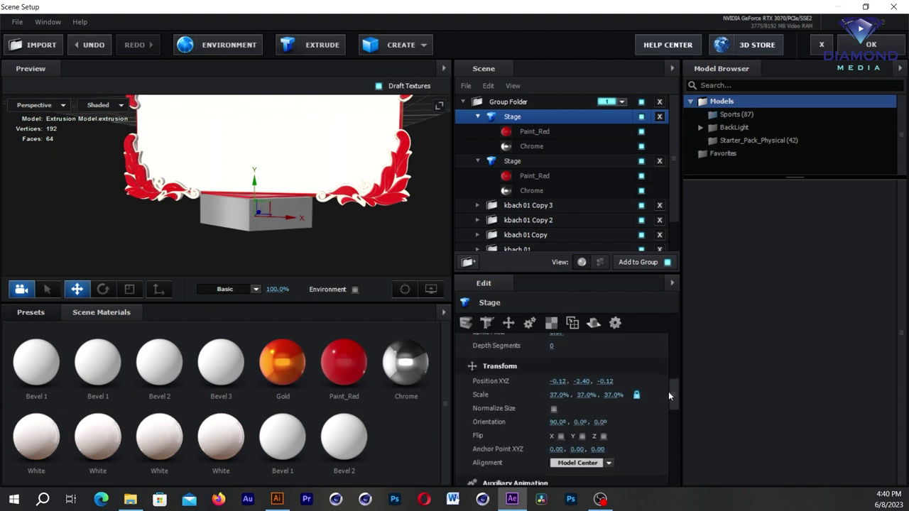
{"action": "left_click_drag", "start_coordinate": [560, 395], "coordinate": [607, 392]}
{"action": "left_click_drag", "start_coordinate": [261, 185], "coordinate": [261, 193]}
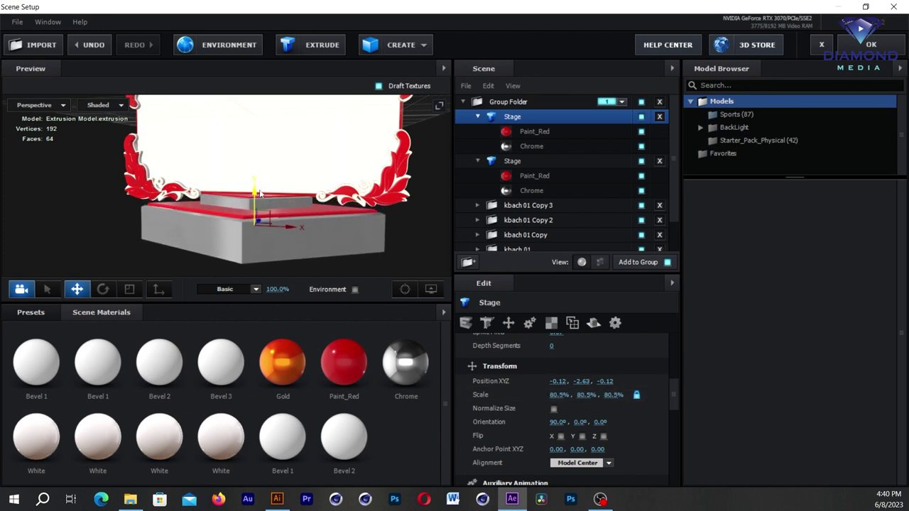
{"action": "scroll", "coordinate": [284, 188], "scroll_direction": "down", "scroll_amount": 2}
{"action": "left_click_drag", "start_coordinate": [344, 192], "coordinate": [342, 201]}
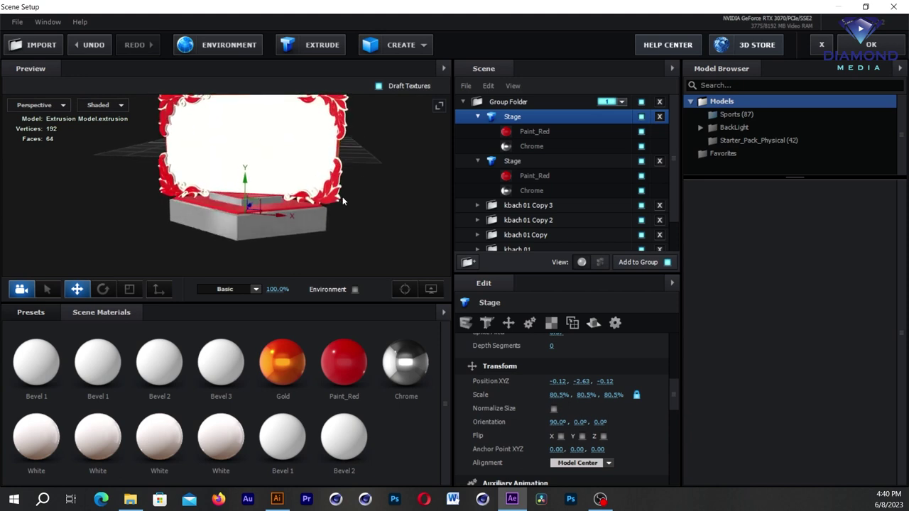
Add a third Stage copy as the bottom tier at Y -3.29, scaled 119.5%.
{"action": "right_click", "coordinate": [508, 122]}
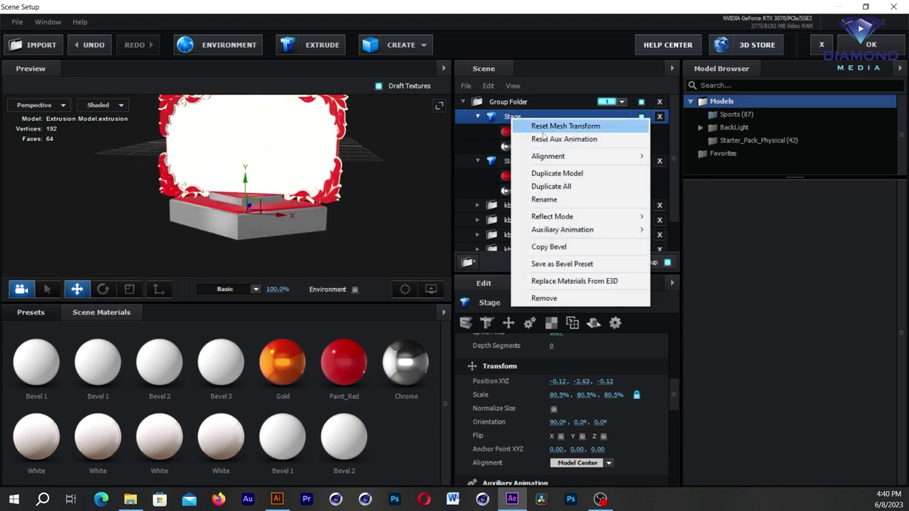
{"action": "left_click", "coordinate": [554, 174]}
{"action": "left_click_drag", "start_coordinate": [244, 178], "coordinate": [244, 196]}
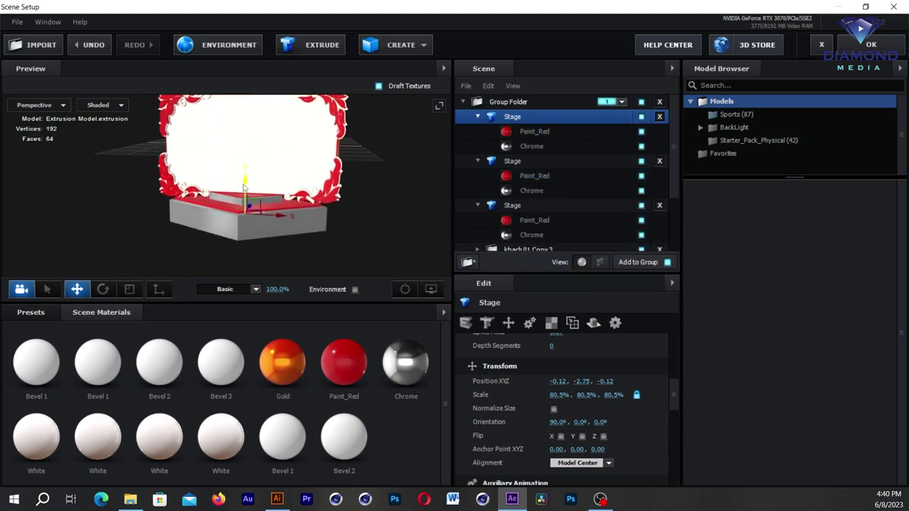
{"action": "left_click_drag", "start_coordinate": [589, 395], "coordinate": [600, 395]}
{"action": "mouse_move", "coordinate": [389, 187]}
{"action": "left_mouse_down"}
{"action": "mouse_move", "coordinate": [384, 180]}
{"action": "mouse_move", "coordinate": [275, 200]}
{"action": "mouse_move", "coordinate": [376, 193]}
{"action": "left_mouse_up"}
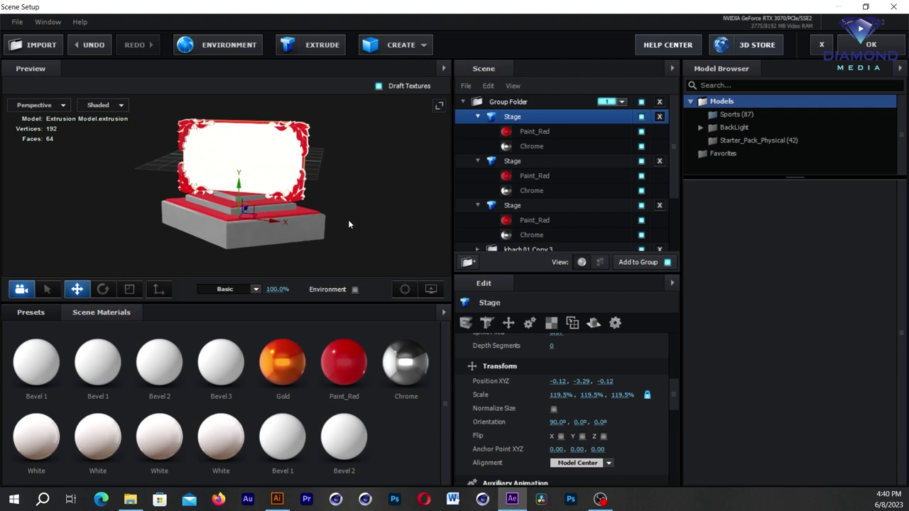
Collapse the three Stage groups and apply the scene with OK.
{"action": "left_click", "coordinate": [477, 116]}
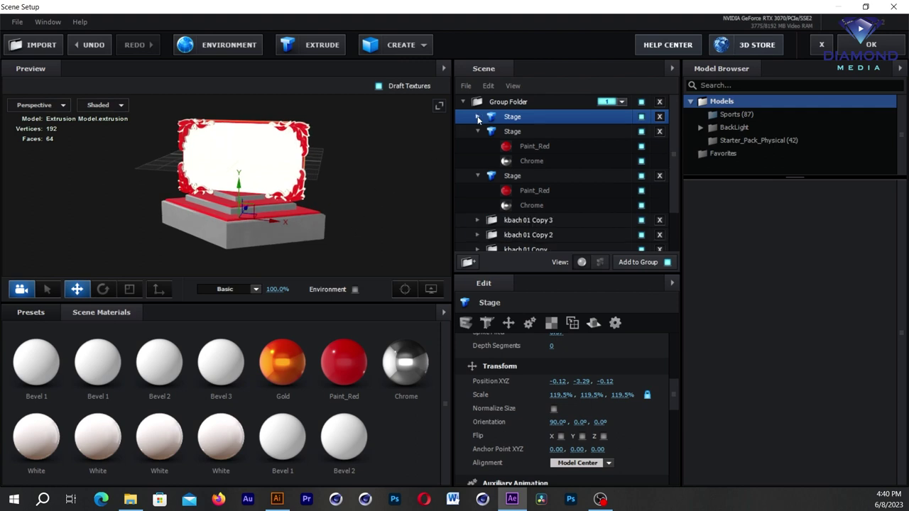
{"action": "left_click", "coordinate": [477, 132]}
{"action": "left_click", "coordinate": [477, 146]}
{"action": "left_click_drag", "start_coordinate": [360, 206], "coordinate": [378, 201]}
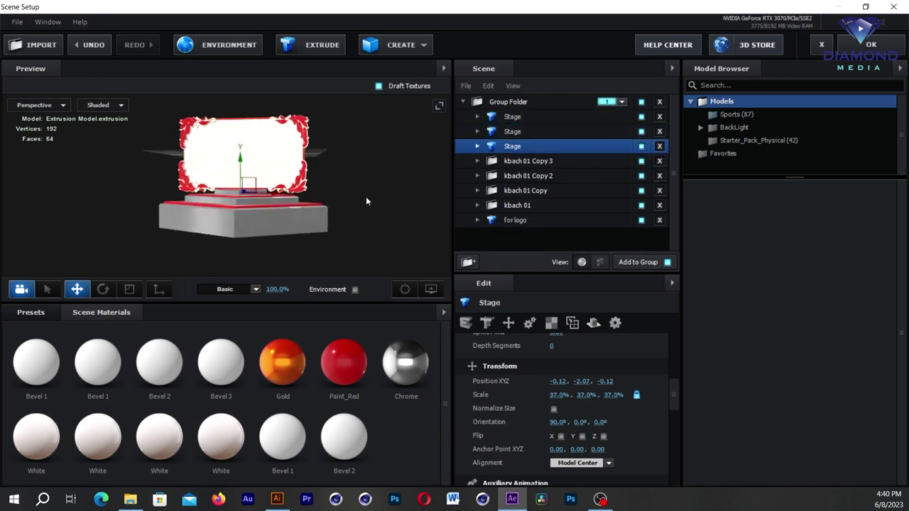
{"action": "left_click", "coordinate": [855, 50]}
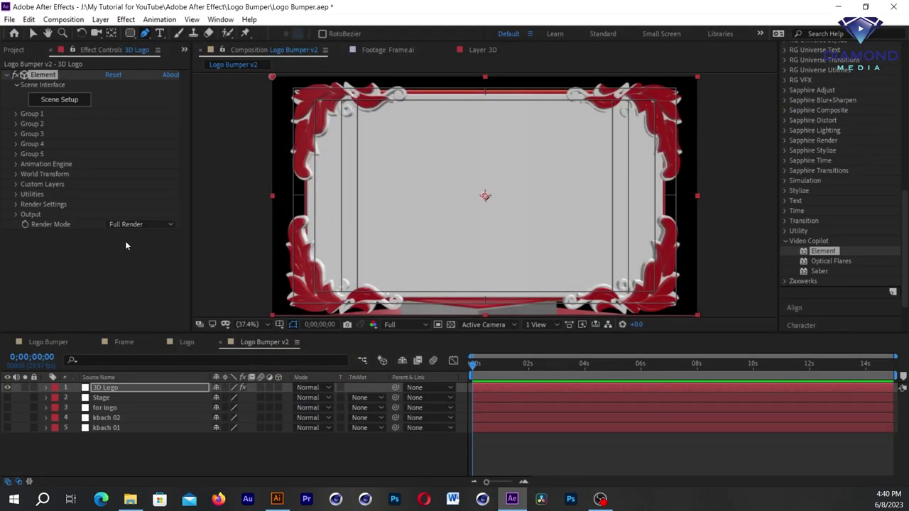
Set Element's lighting to the Basic preset with brightness 124%.
{"action": "left_click", "coordinate": [15, 205]}
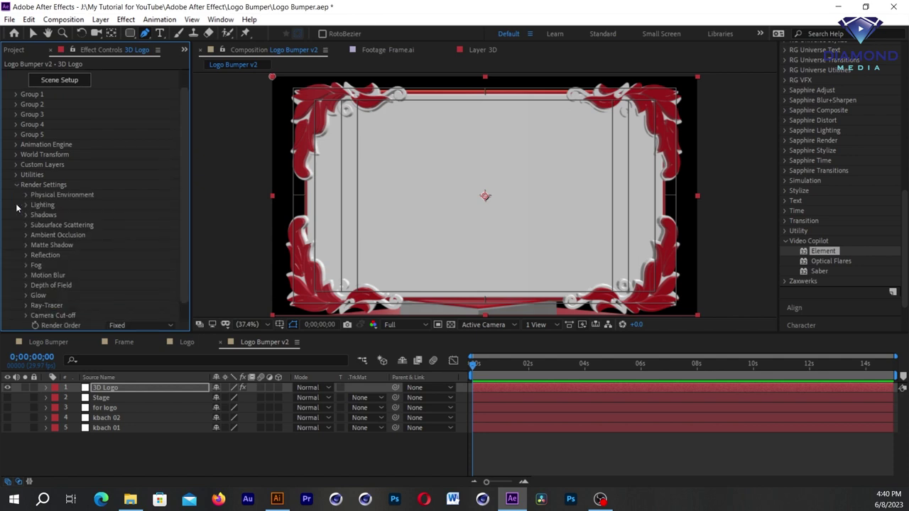
{"action": "left_click", "coordinate": [27, 206]}
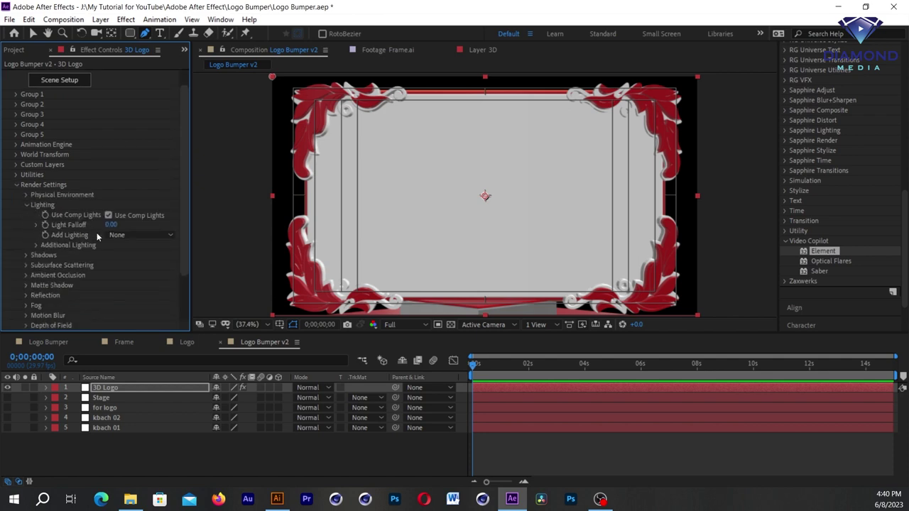
{"action": "left_click", "coordinate": [134, 235]}
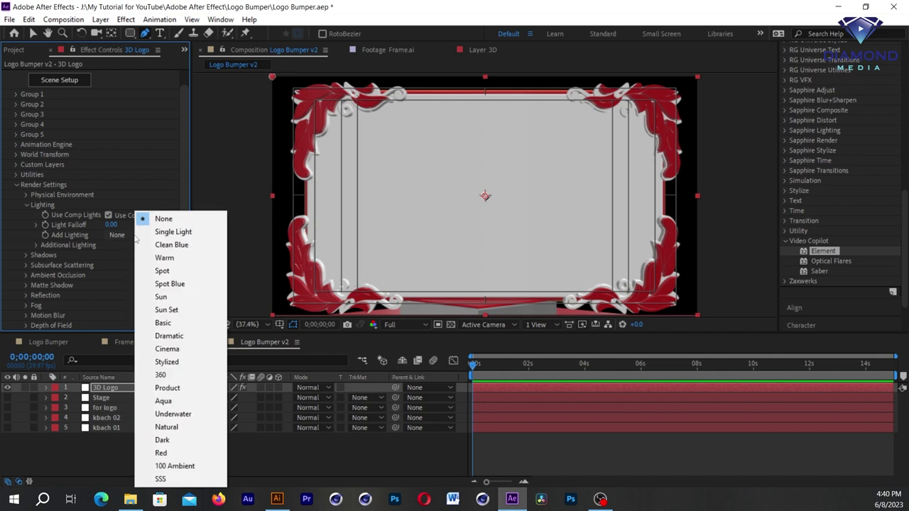
{"action": "left_click", "coordinate": [164, 323]}
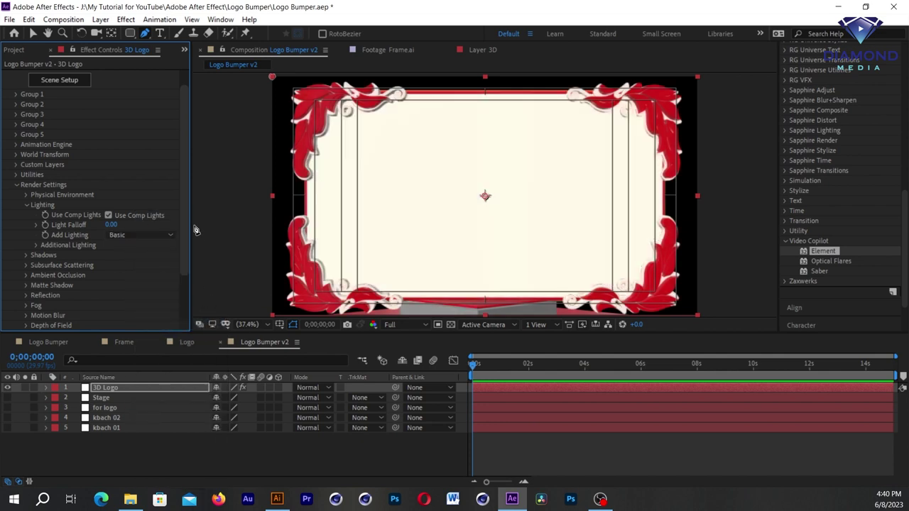
{"action": "scroll", "coordinate": [181, 229], "scroll_direction": "down", "scroll_amount": 1}
{"action": "left_click", "coordinate": [35, 230]}
{"action": "left_click_drag", "start_coordinate": [110, 239], "coordinate": [125, 240]}
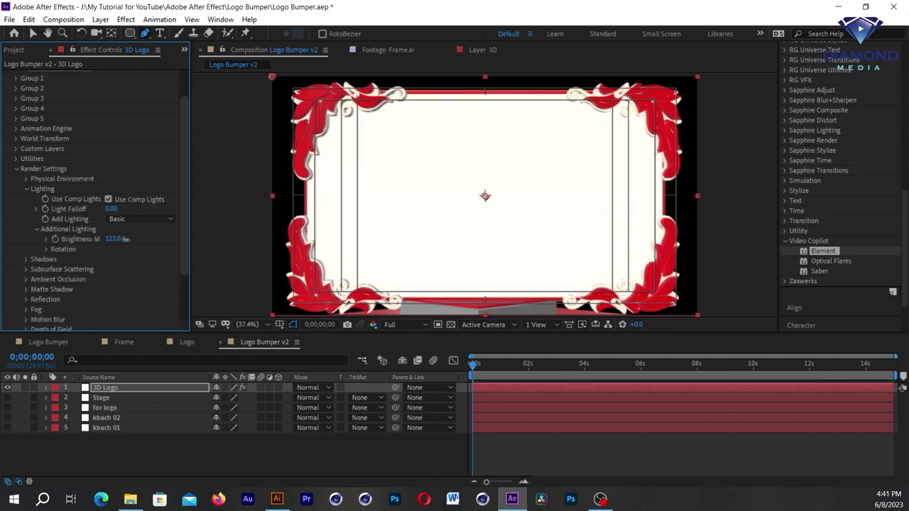
{"action": "left_click_drag", "start_coordinate": [182, 201], "coordinate": [185, 258]}
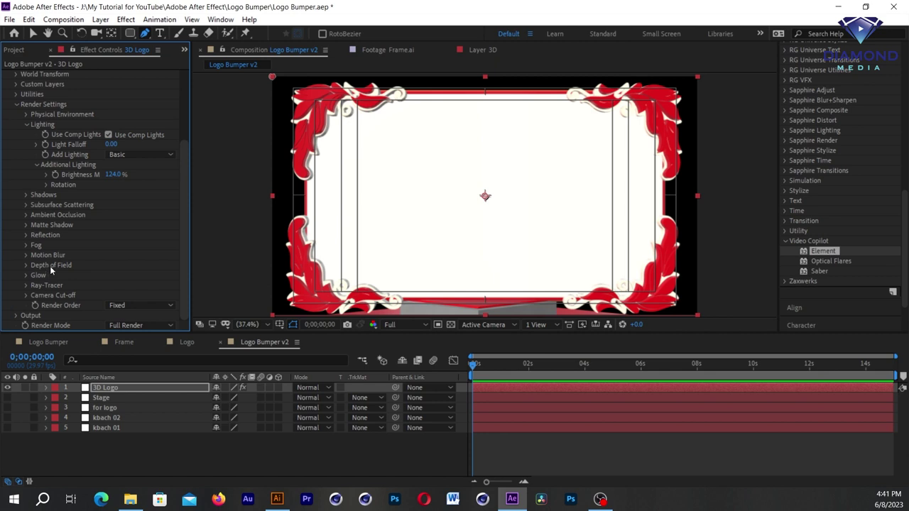
Enable Ambient Occlusion and raise SSAO Intensity to 4.5.
{"action": "left_click", "coordinate": [27, 215]}
{"action": "scroll", "coordinate": [26, 216], "scroll_direction": "down", "scroll_amount": 1}
{"action": "left_click", "coordinate": [108, 185]}
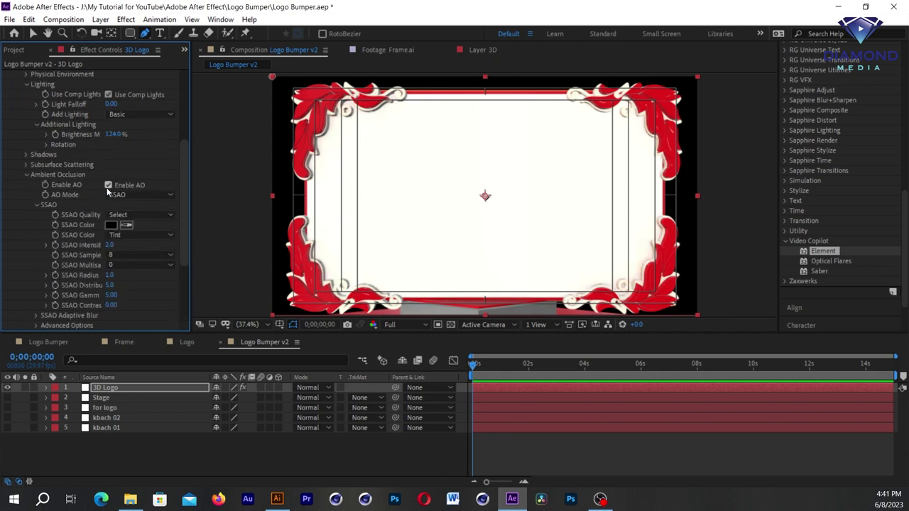
{"action": "left_click_drag", "start_coordinate": [110, 245], "coordinate": [126, 245]}
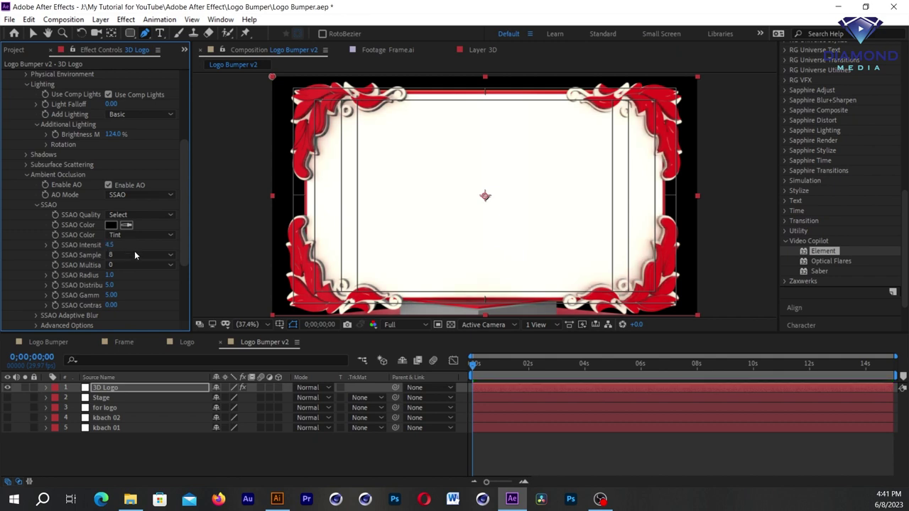
{"action": "left_click_drag", "start_coordinate": [184, 167], "coordinate": [188, 92]}
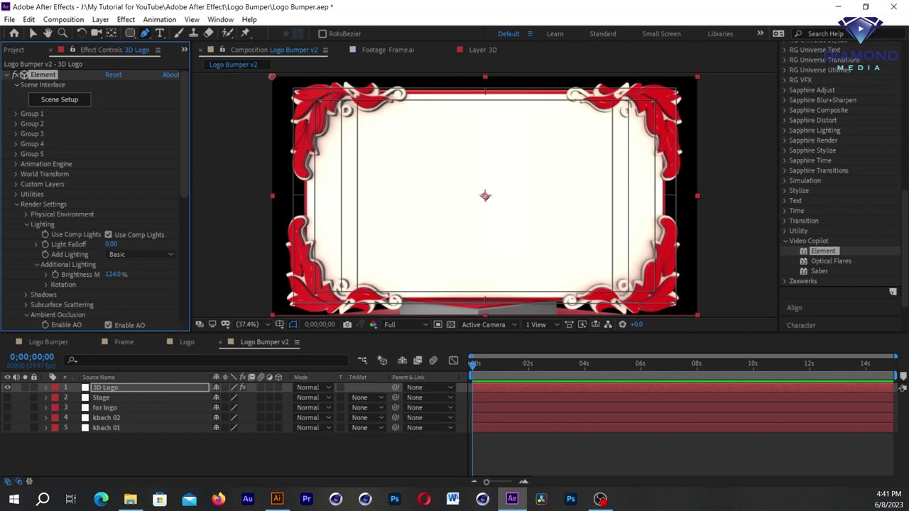
Set Group 1's Particle Size to 6.40 so the whole stage fits.
{"action": "left_click", "coordinate": [16, 115]}
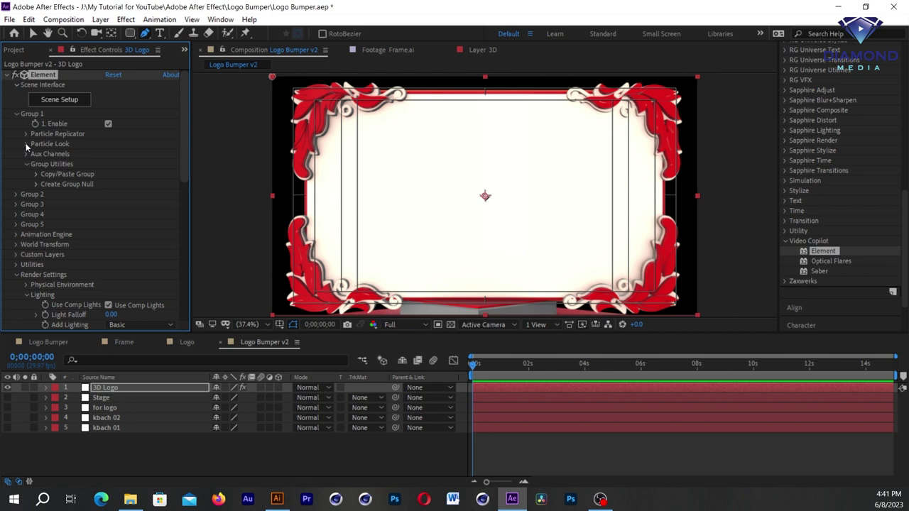
{"action": "left_click", "coordinate": [26, 144]}
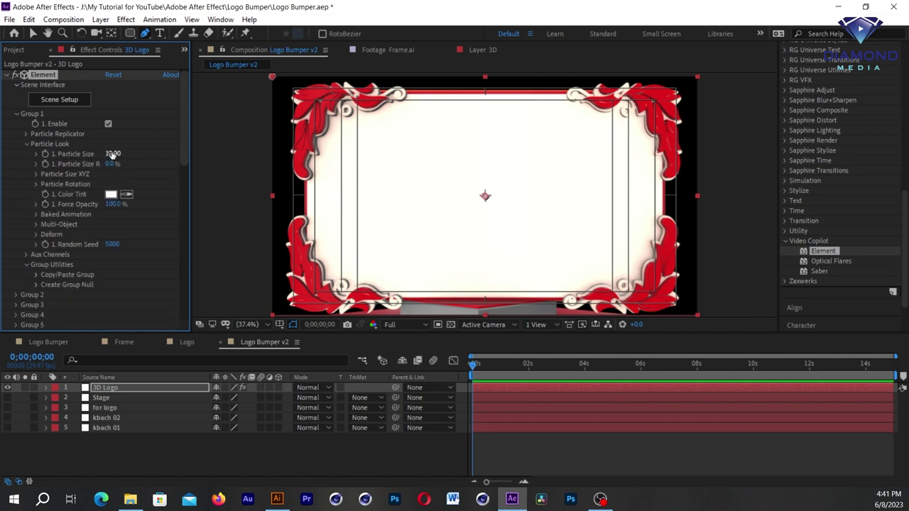
{"action": "left_click_drag", "start_coordinate": [101, 153], "coordinate": [100, 158]}
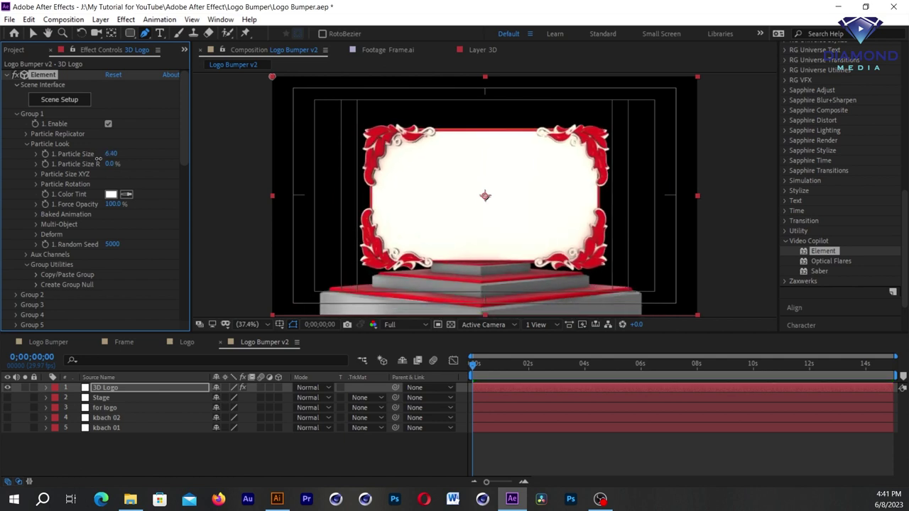
Move the Particle Replicator Position XY to 960, 457.
{"action": "left_click", "coordinate": [26, 134]}
{"action": "left_click_drag", "start_coordinate": [144, 163], "coordinate": [88, 172]}
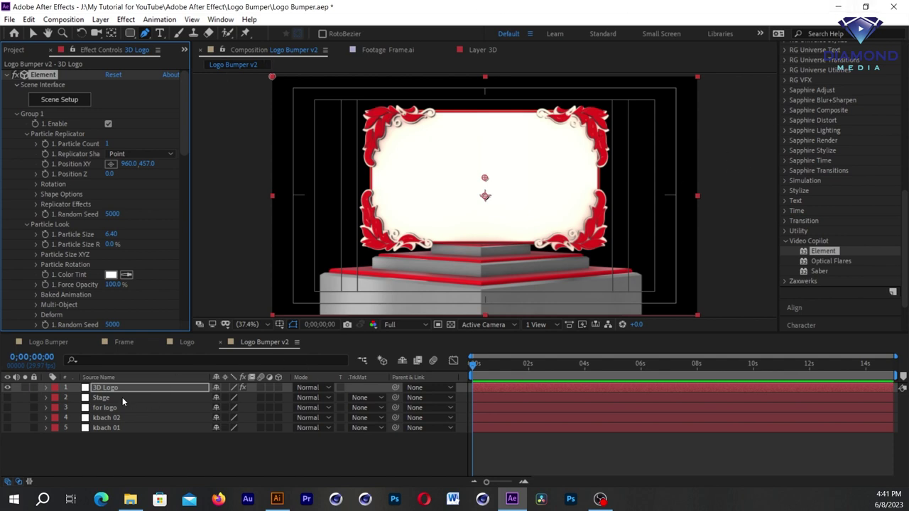
{"action": "left_click", "coordinate": [16, 52]}
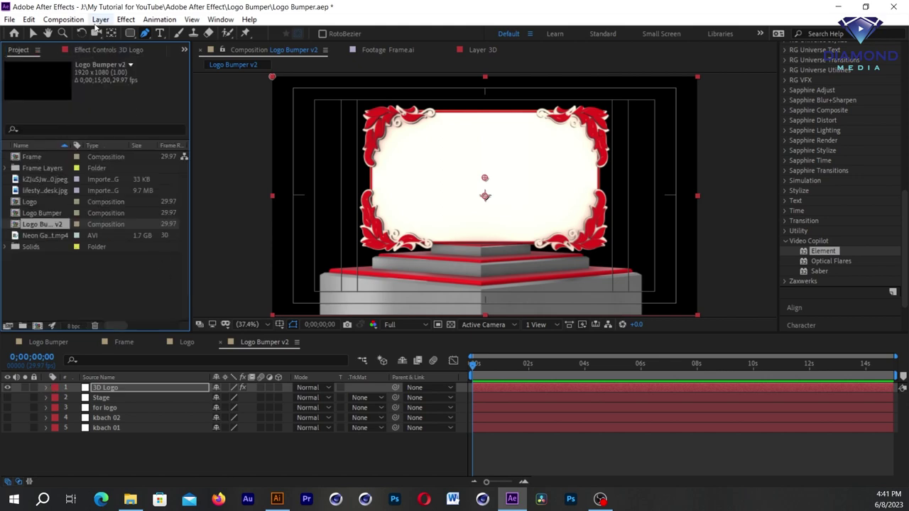
Create a new composition named 'Logo for Replace'.
{"action": "left_click", "coordinate": [63, 19]}
{"action": "left_click", "coordinate": [71, 32]}
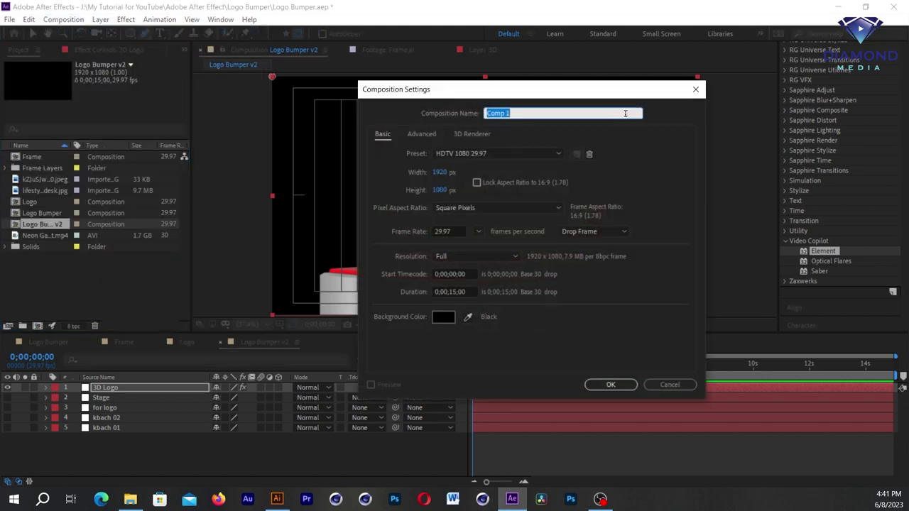
{"action": "type", "text": "Logo for Replace"}
{"action": "key", "text": "Return"}
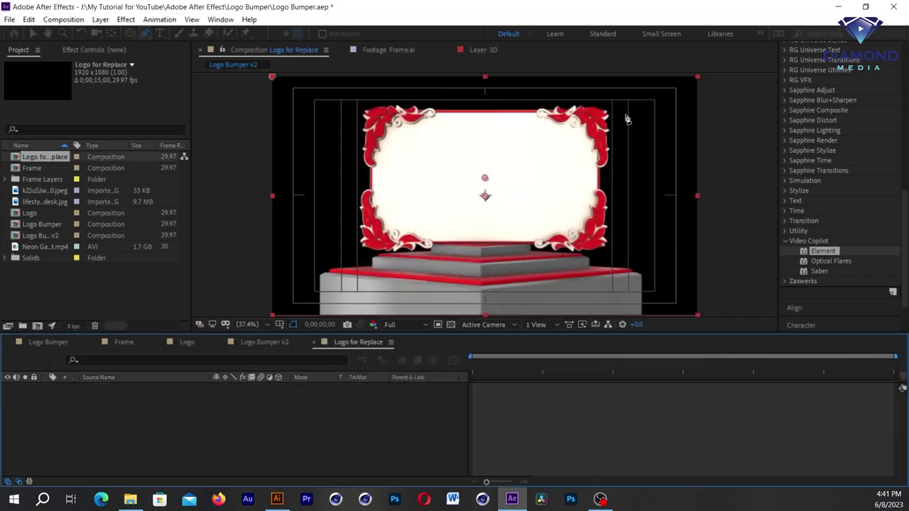
Add the office-desk photo to Logo for Replace at about 33% scale.
{"action": "left_click", "coordinate": [48, 191]}
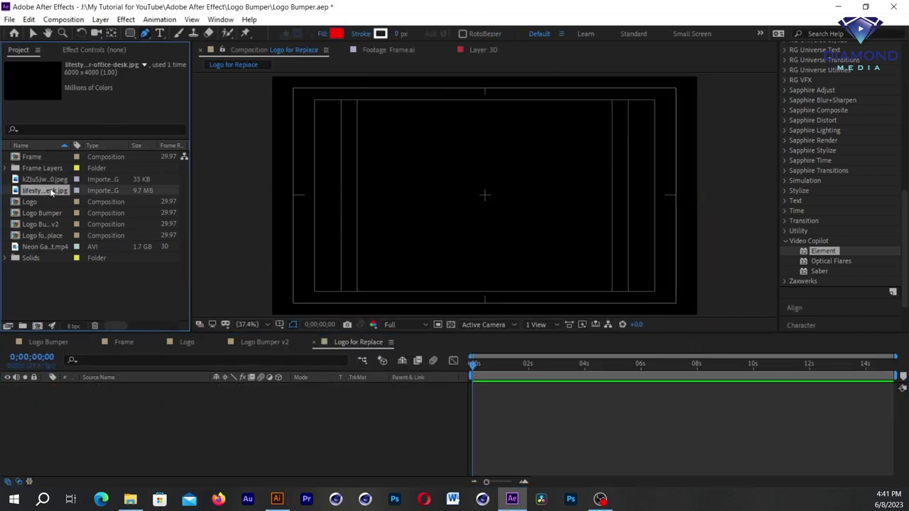
{"action": "left_click_drag", "start_coordinate": [47, 192], "coordinate": [80, 419]}
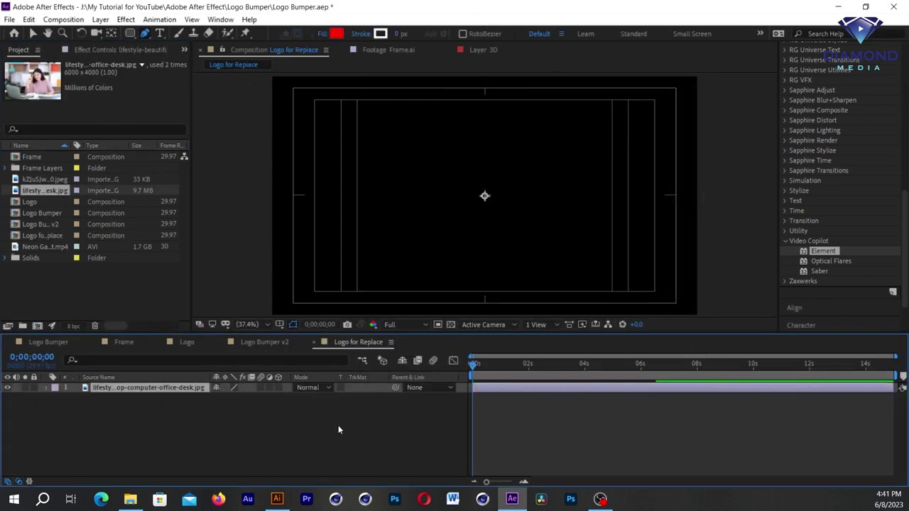
{"action": "left_click", "coordinate": [46, 388]}
{"action": "left_click", "coordinate": [55, 398]}
{"action": "left_click_drag", "start_coordinate": [230, 428], "coordinate": [196, 437]}
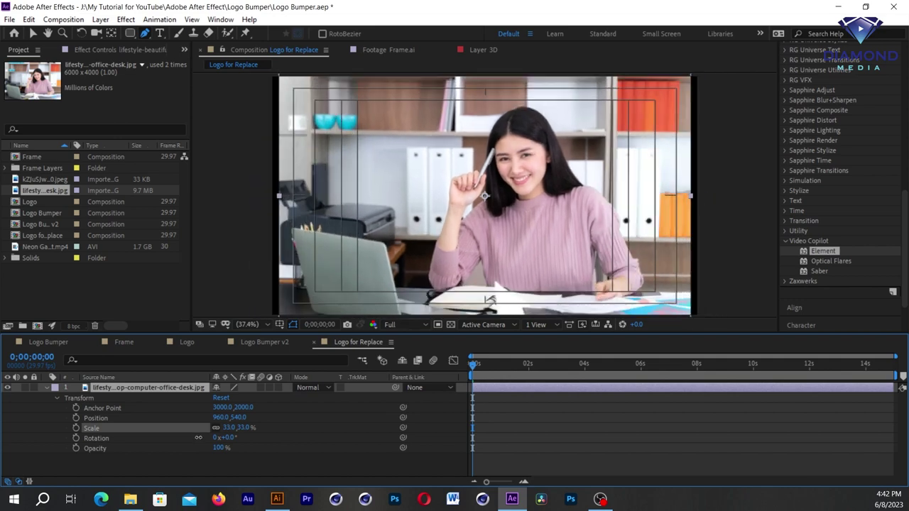
{"action": "left_click", "coordinate": [258, 342]}
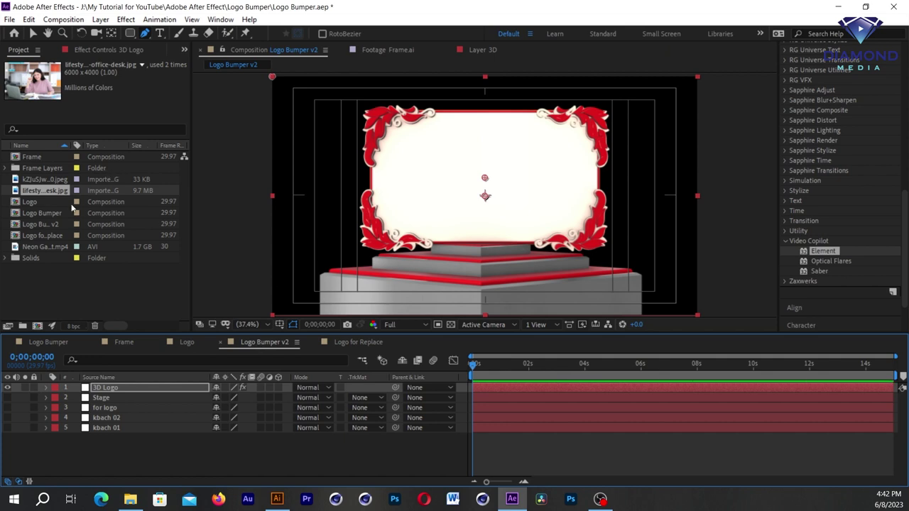
Add Logo for Replace to Logo Bumper v2 as a hidden layer.
{"action": "left_click_drag", "start_coordinate": [34, 238], "coordinate": [39, 236]}
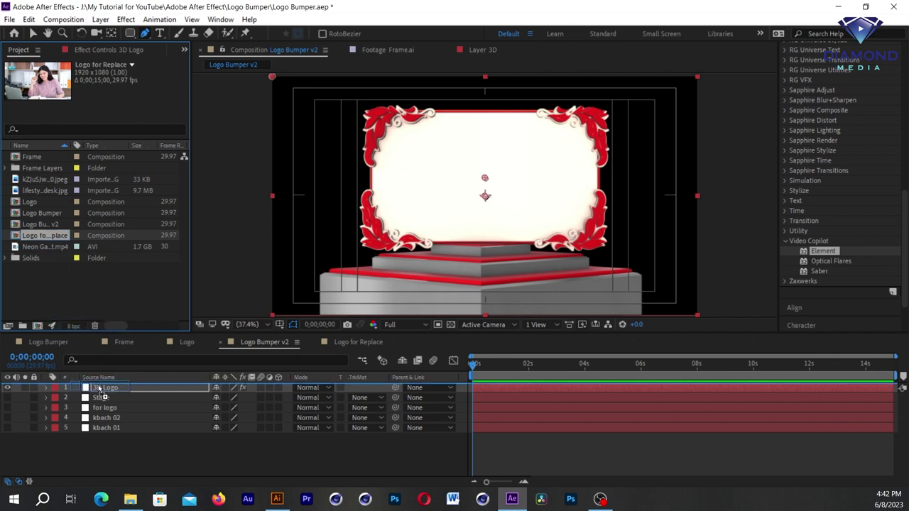
{"action": "left_click_drag", "start_coordinate": [39, 236], "coordinate": [99, 388]}
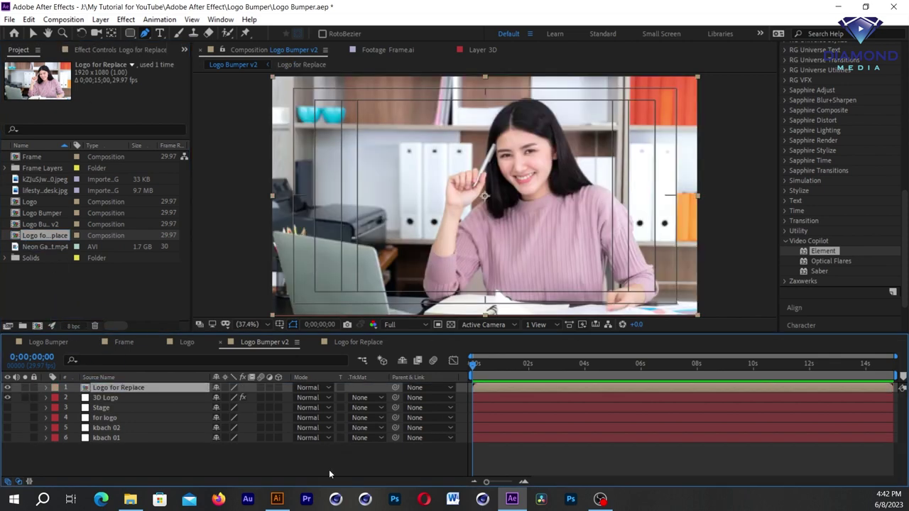
{"action": "left_click", "coordinate": [8, 387]}
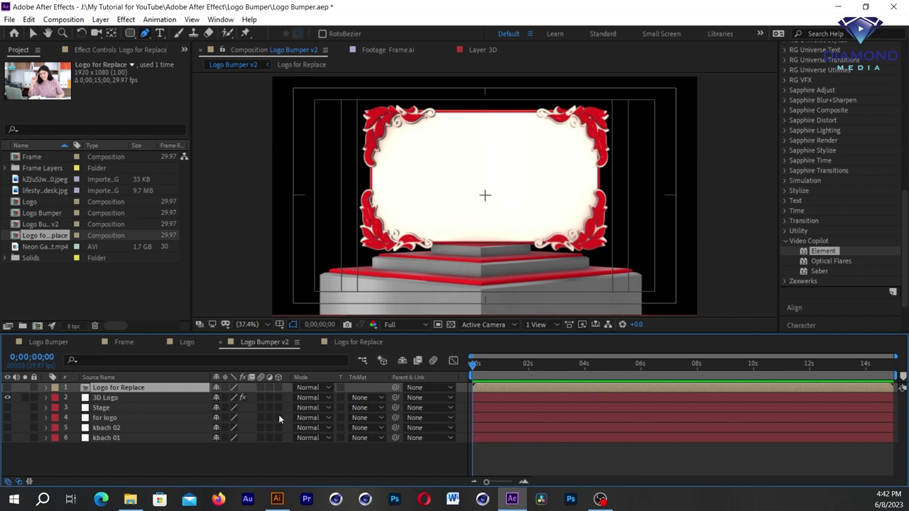
Select the 3D Logo layer and expand Element's Custom Layers settings.
{"action": "left_click", "coordinate": [104, 398]}
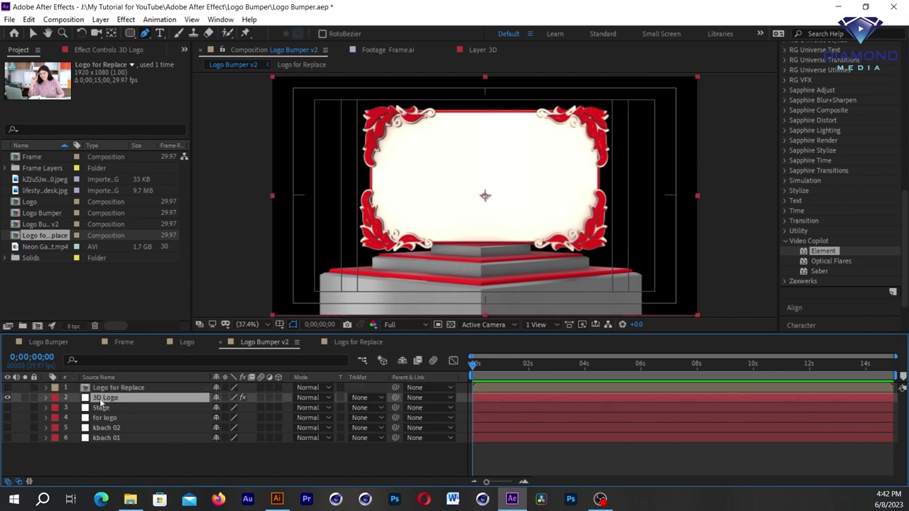
{"action": "left_click", "coordinate": [96, 50]}
{"action": "left_click_drag", "start_coordinate": [185, 81], "coordinate": [181, 290]}
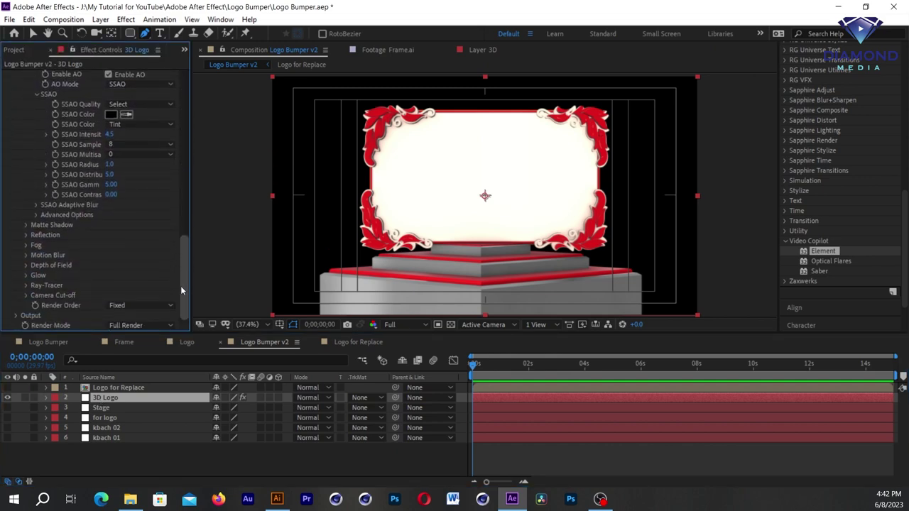
{"action": "left_click_drag", "start_coordinate": [184, 240], "coordinate": [185, 202]}
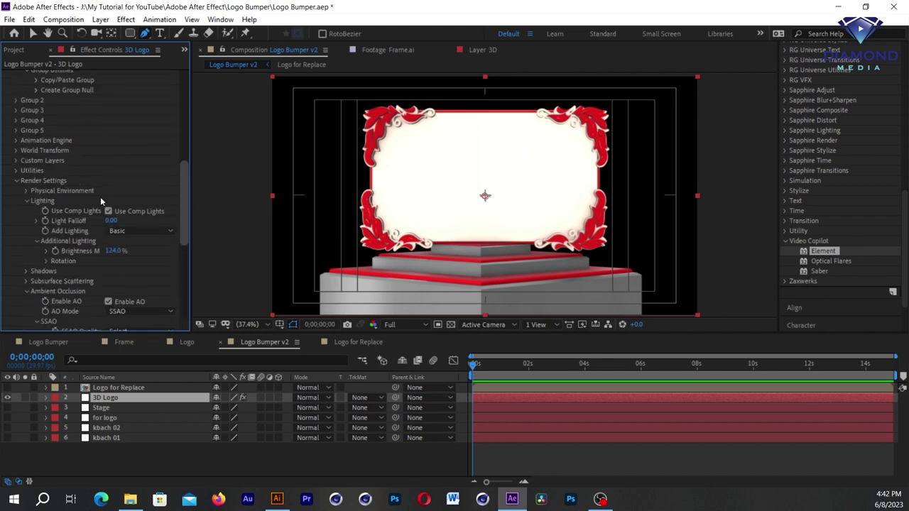
{"action": "left_click", "coordinate": [18, 181]}
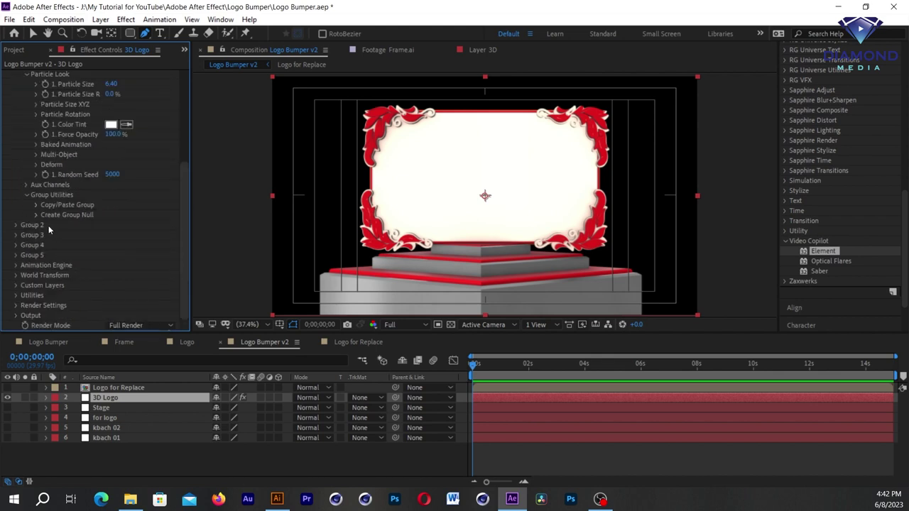
{"action": "left_click", "coordinate": [15, 285]}
{"action": "left_click_drag", "start_coordinate": [183, 197], "coordinate": [183, 222]}
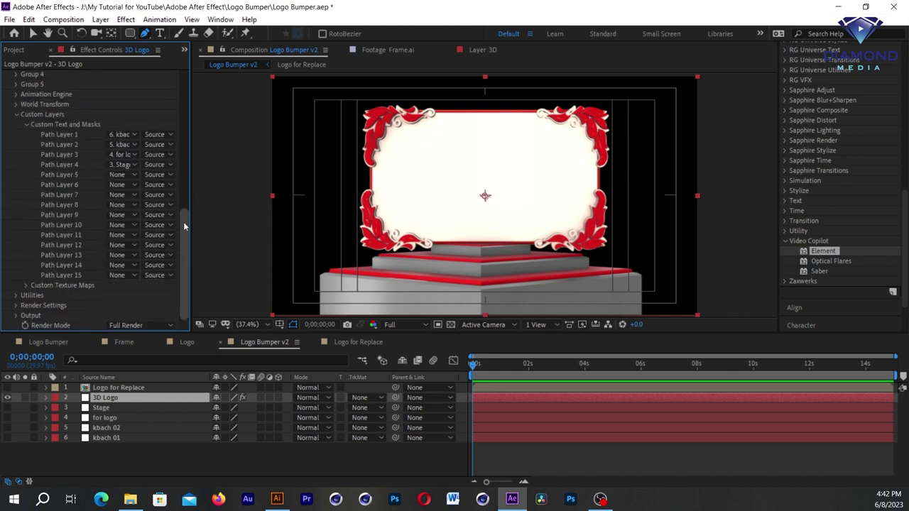
Set Custom Texture Maps Layer 1 to Logo for Replace.
{"action": "left_click", "coordinate": [26, 285]}
{"action": "scroll", "coordinate": [27, 285], "scroll_direction": "down", "scroll_amount": 5}
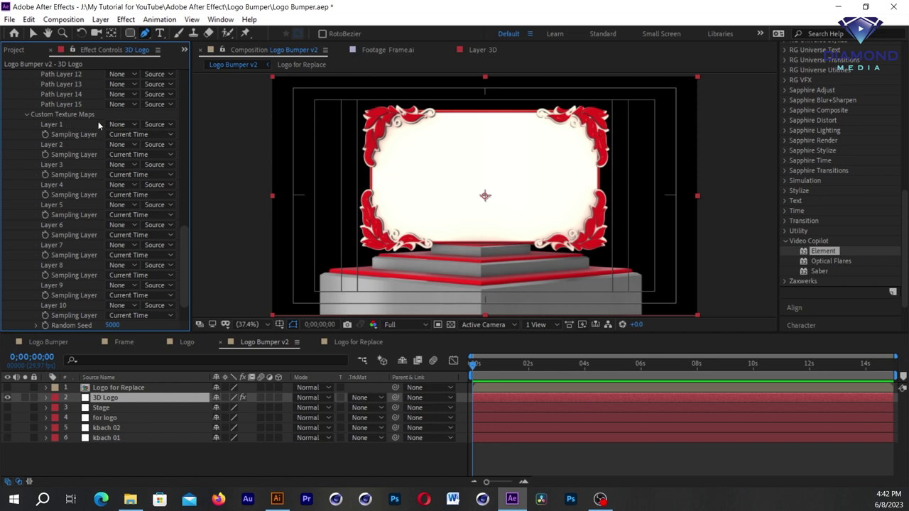
{"action": "left_click", "coordinate": [121, 125]}
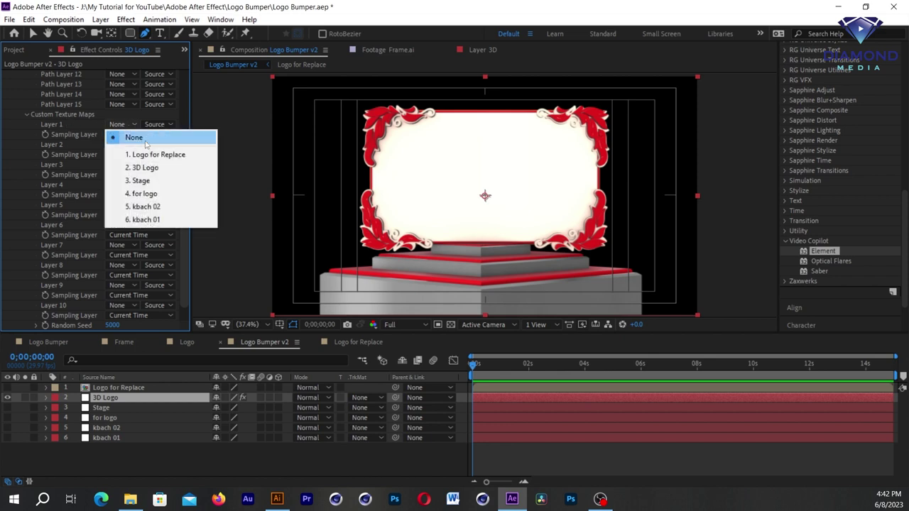
{"action": "left_click", "coordinate": [156, 155]}
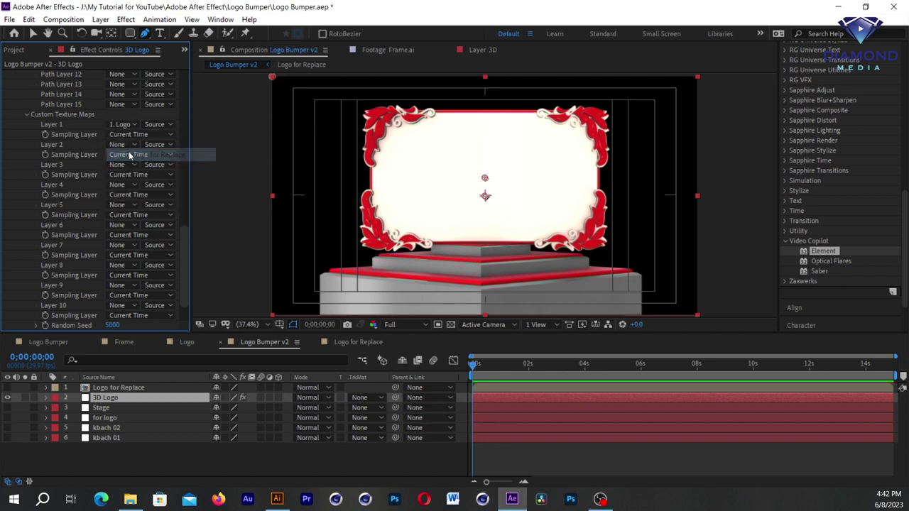
{"action": "left_click", "coordinate": [26, 114]}
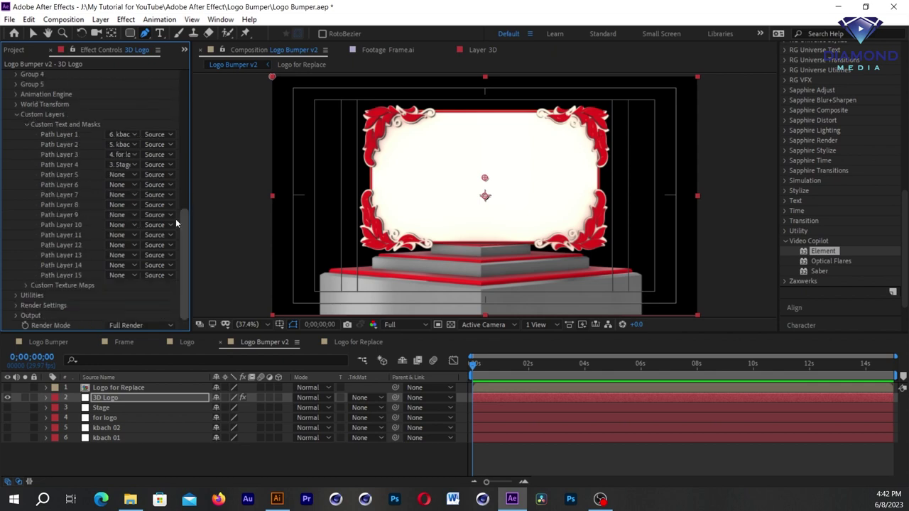
{"action": "left_click", "coordinate": [18, 115]}
{"action": "left_click_drag", "start_coordinate": [189, 192], "coordinate": [186, 78]}
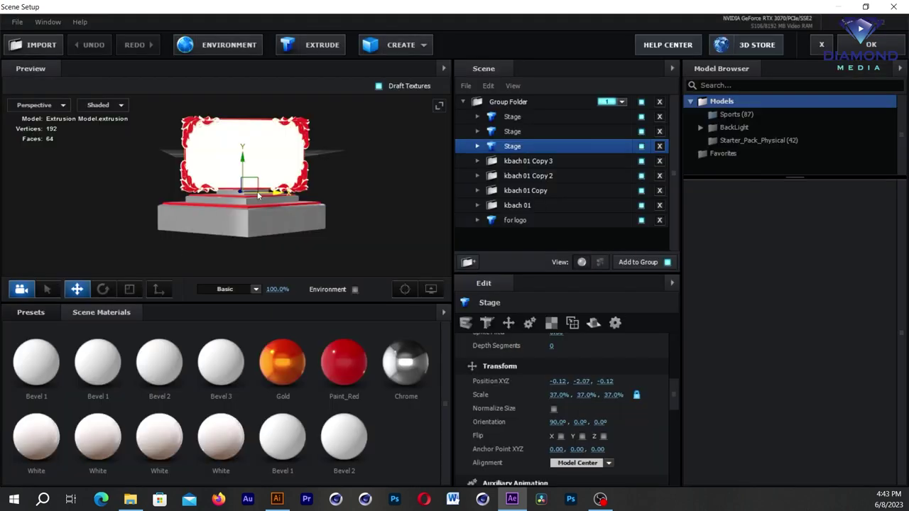
{"action": "scroll", "coordinate": [288, 177], "scroll_direction": "up", "scroll_amount": 2}
Orbit the preview to a front view and expand the for logo model in the Scene panel.
{"action": "mouse_move", "coordinate": [332, 163]}
{"action": "left_mouse_down"}
{"action": "mouse_move", "coordinate": [339, 211]}
{"action": "mouse_move", "coordinate": [384, 173]}
{"action": "left_mouse_up"}
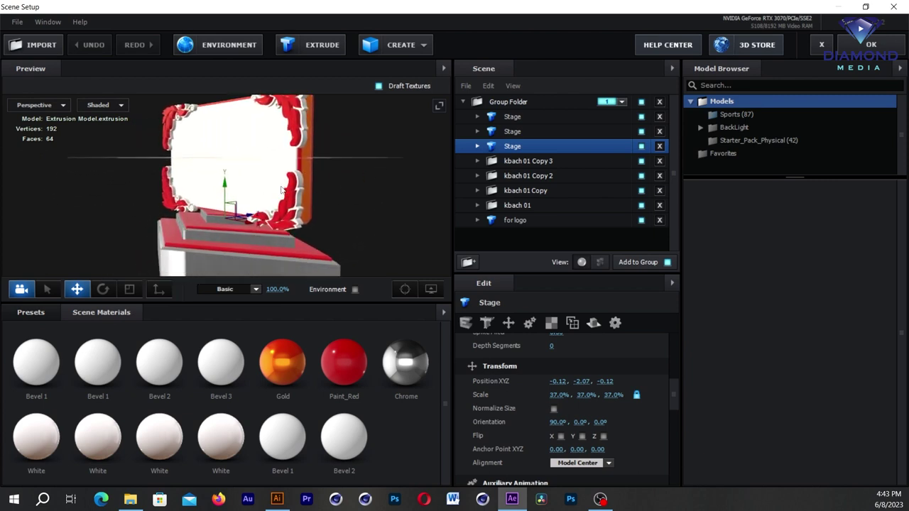
{"action": "left_click_drag", "start_coordinate": [283, 190], "coordinate": [261, 178]}
{"action": "left_click_drag", "start_coordinate": [216, 227], "coordinate": [333, 221]}
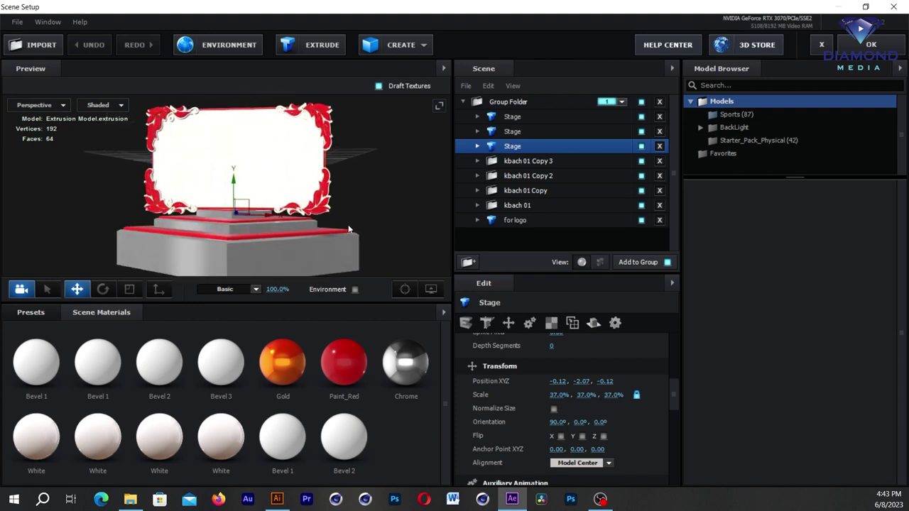
{"action": "left_click", "coordinate": [477, 220]}
{"action": "left_click", "coordinate": [515, 220]}
{"action": "scroll", "coordinate": [548, 185], "scroll_direction": "down", "scroll_amount": 2}
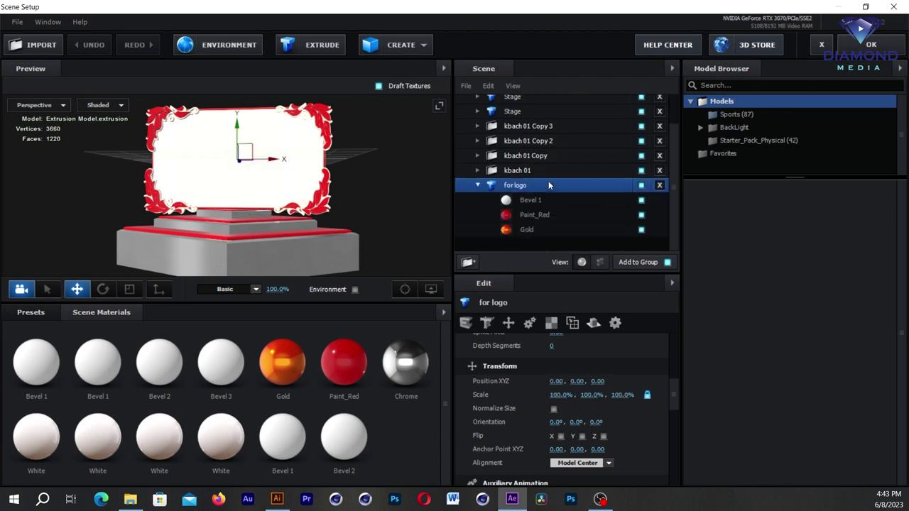
Select for logo's Bevel 1 material and open its Diffuse texture settings.
{"action": "left_click", "coordinate": [524, 200]}
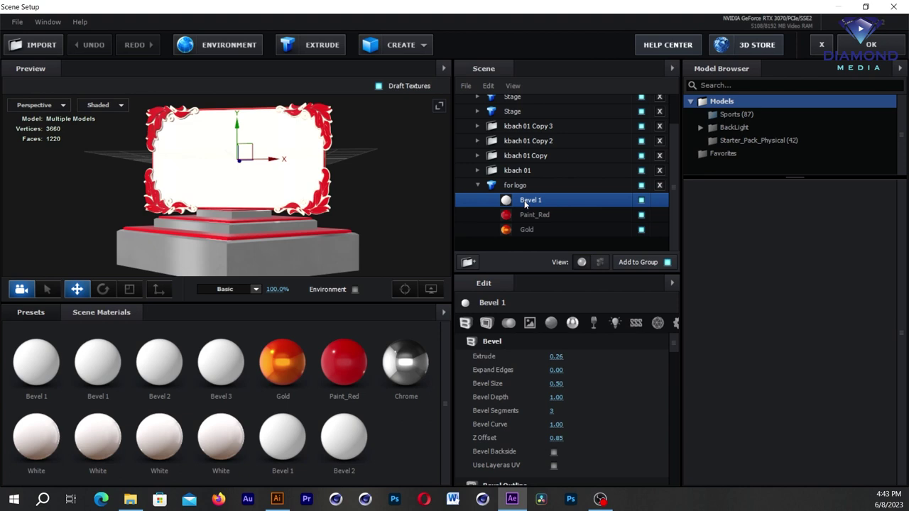
{"action": "left_click_drag", "start_coordinate": [674, 347], "coordinate": [669, 362]}
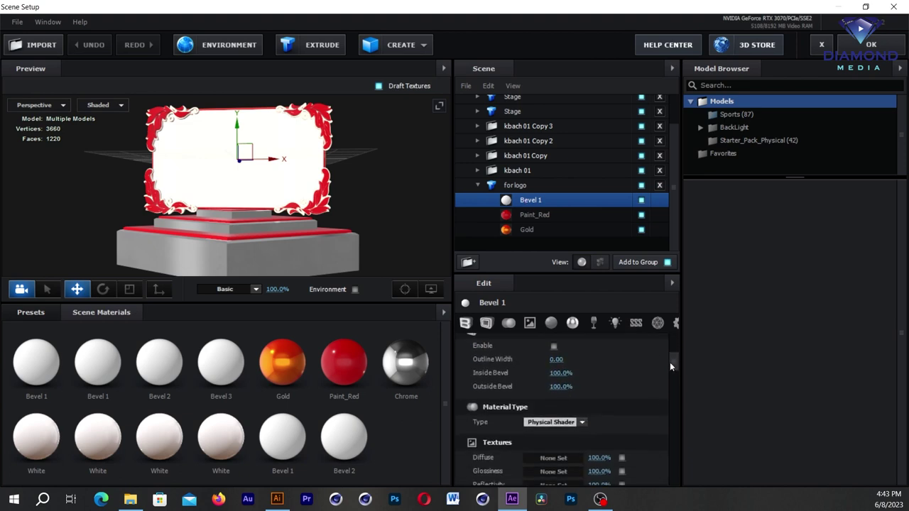
{"action": "left_click_drag", "start_coordinate": [674, 356], "coordinate": [674, 367]}
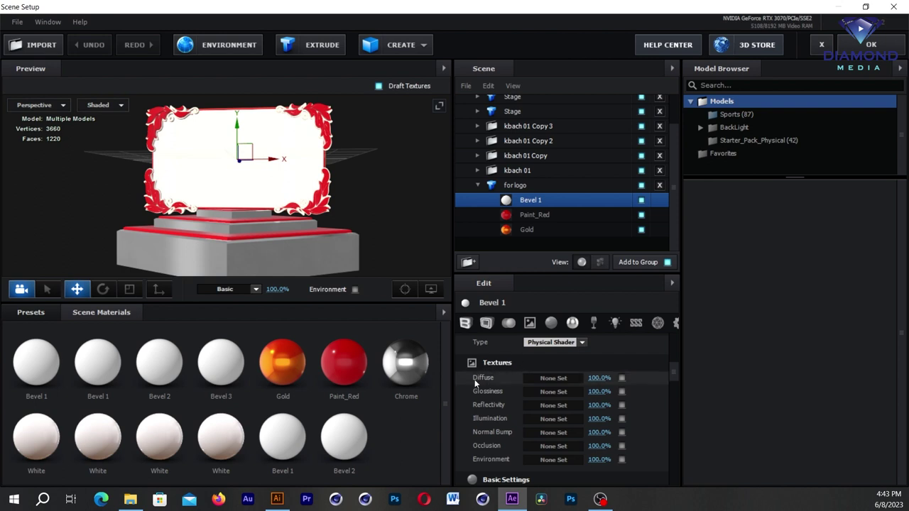
{"action": "left_click", "coordinate": [549, 380]}
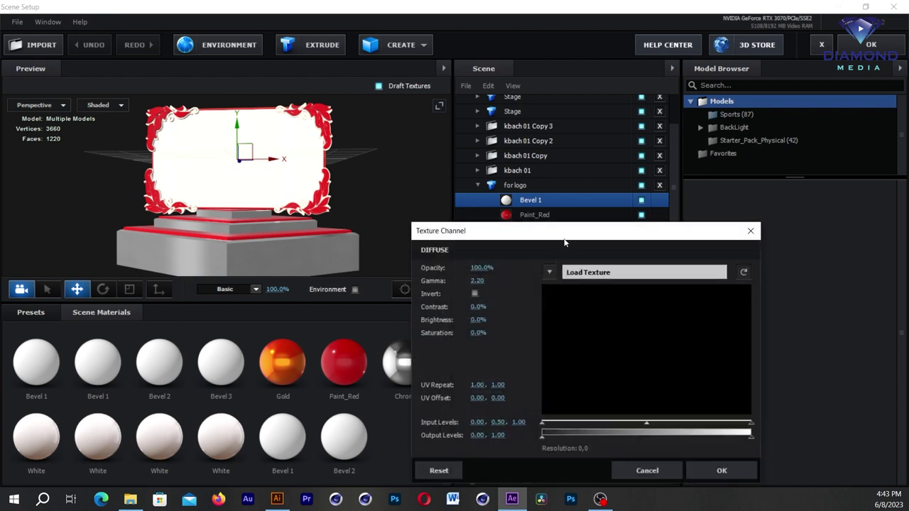
Set Bevel 1's Diffuse map to Custom Layer 1 with UV Repeat 1.00 by 1.75 and apply it.
{"action": "left_click_drag", "start_coordinate": [565, 231], "coordinate": [564, 118]}
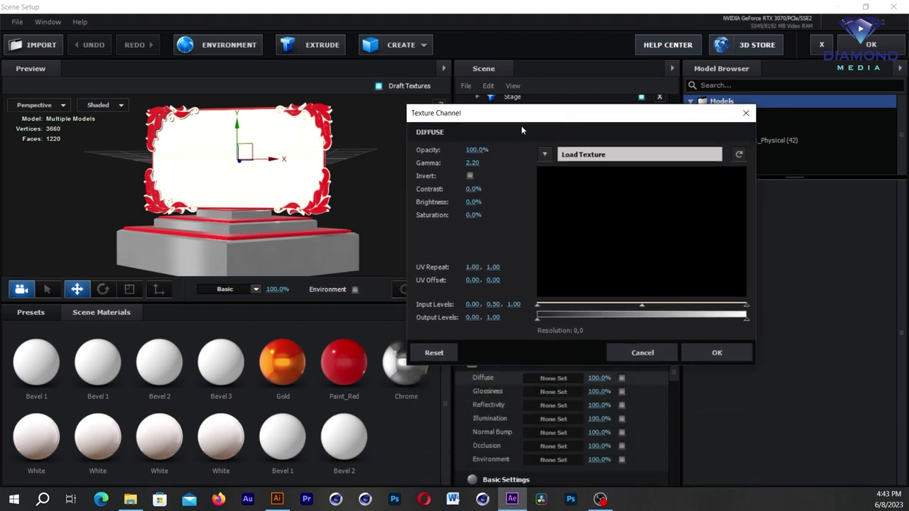
{"action": "left_click", "coordinate": [544, 156]}
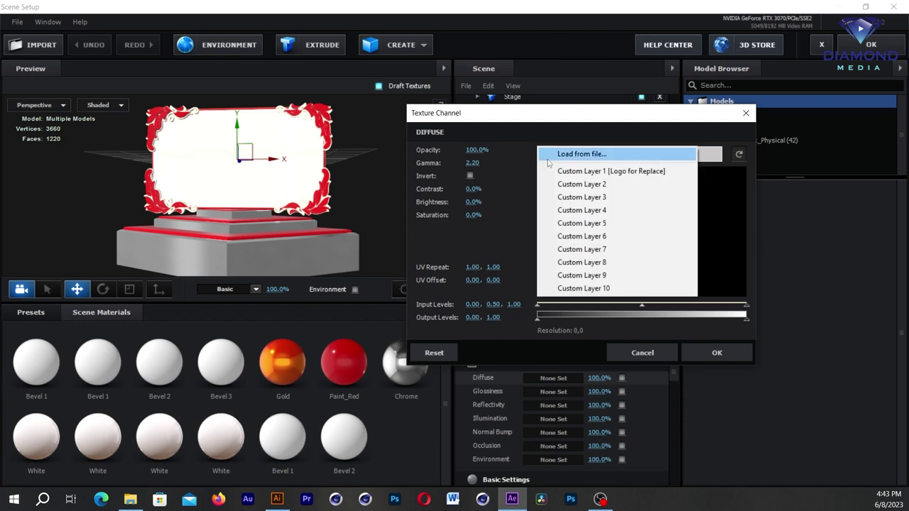
{"action": "left_click", "coordinate": [632, 175]}
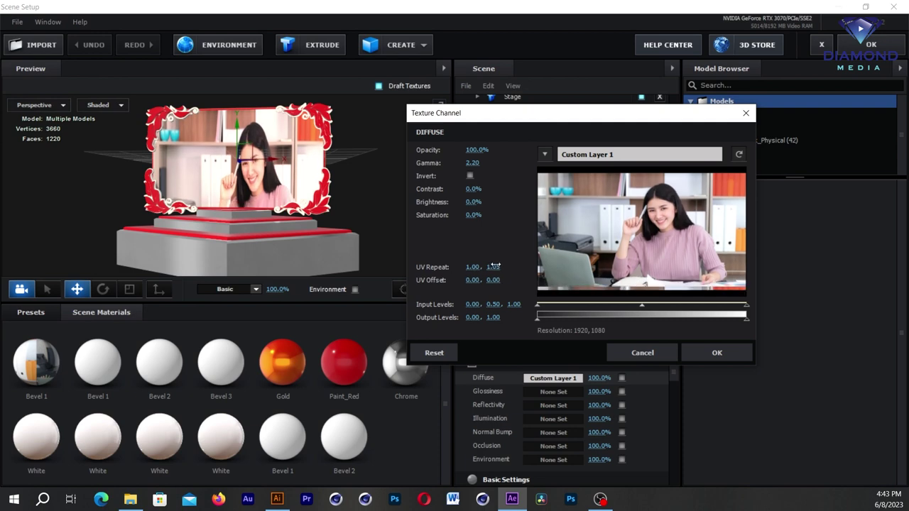
{"action": "left_click_drag", "start_coordinate": [492, 266], "coordinate": [515, 256]}
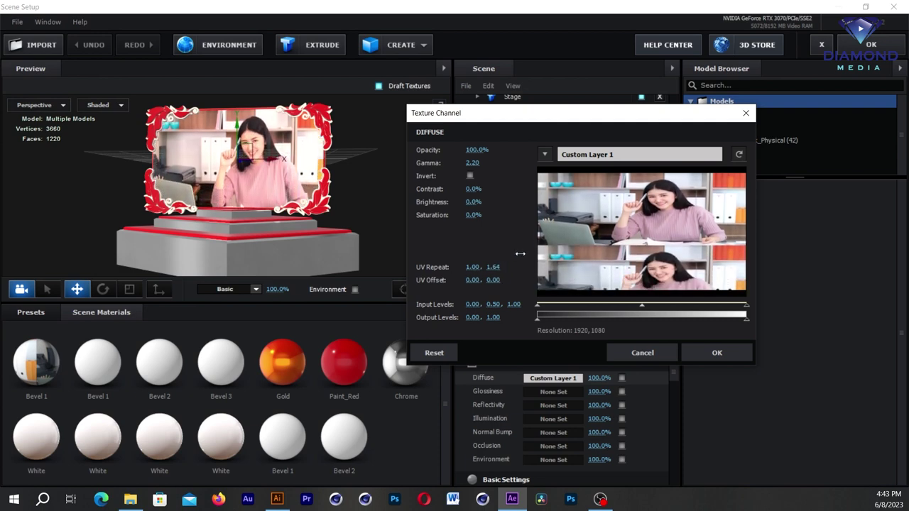
{"action": "left_click_drag", "start_coordinate": [515, 255], "coordinate": [525, 250]}
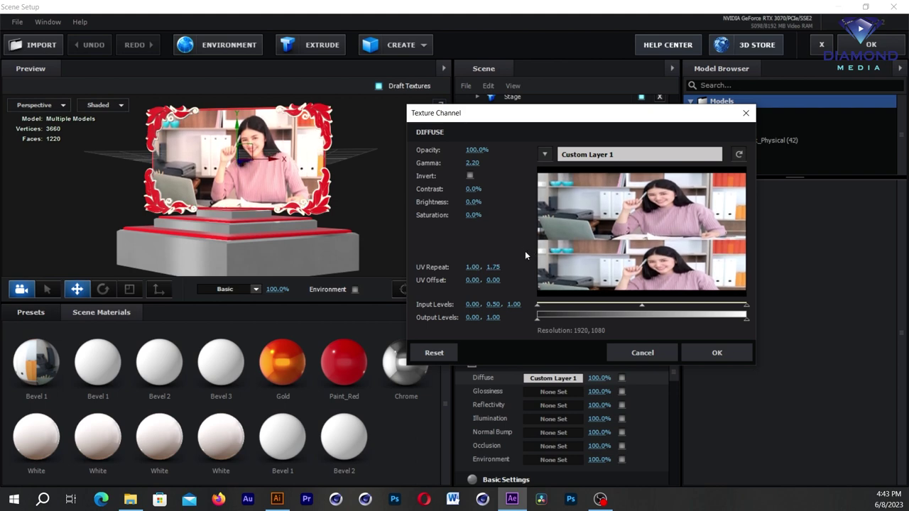
{"action": "left_click", "coordinate": [706, 352]}
{"action": "mouse_move", "coordinate": [374, 209]}
{"action": "left_mouse_down"}
{"action": "mouse_move", "coordinate": [307, 169]}
{"action": "mouse_move", "coordinate": [368, 210]}
{"action": "left_mouse_up"}
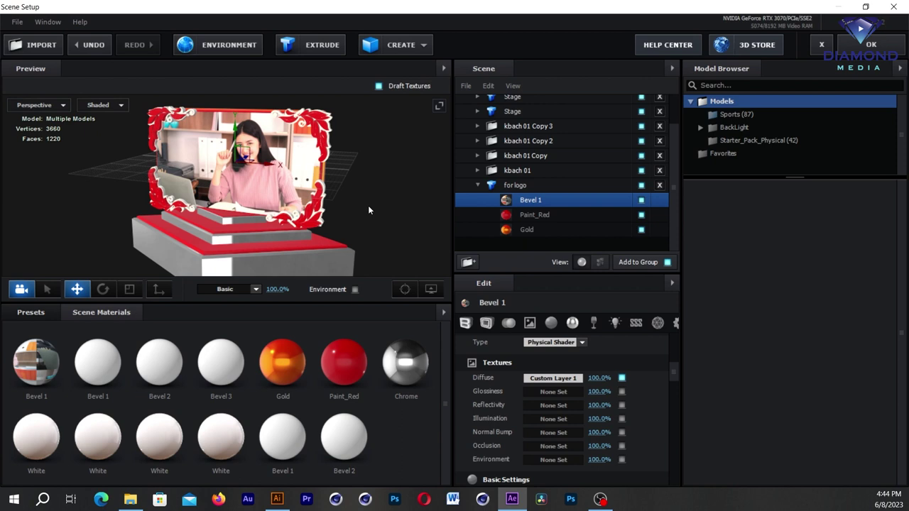
Tilt the preview to a frontal eye-level view and glance through the Sports and Favorites folders.
{"action": "left_click_drag", "start_coordinate": [368, 205], "coordinate": [380, 188]}
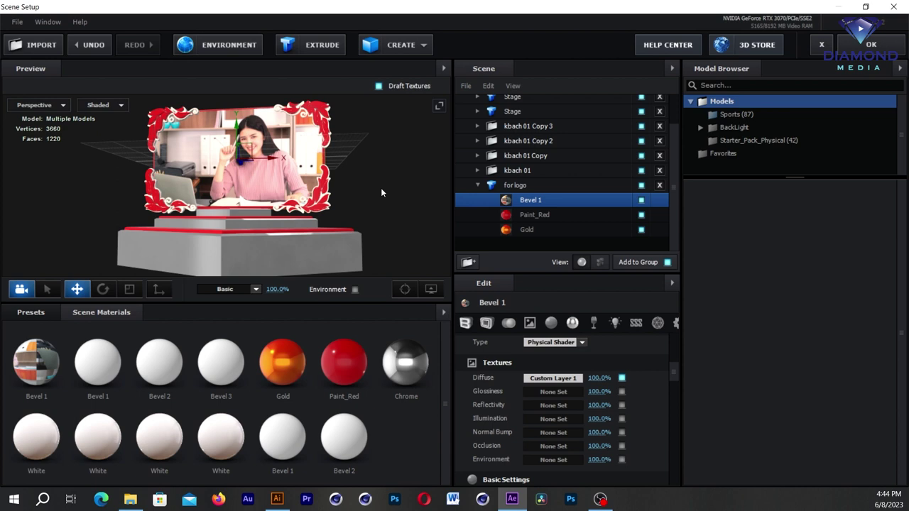
{"action": "left_click_drag", "start_coordinate": [381, 189], "coordinate": [387, 196]}
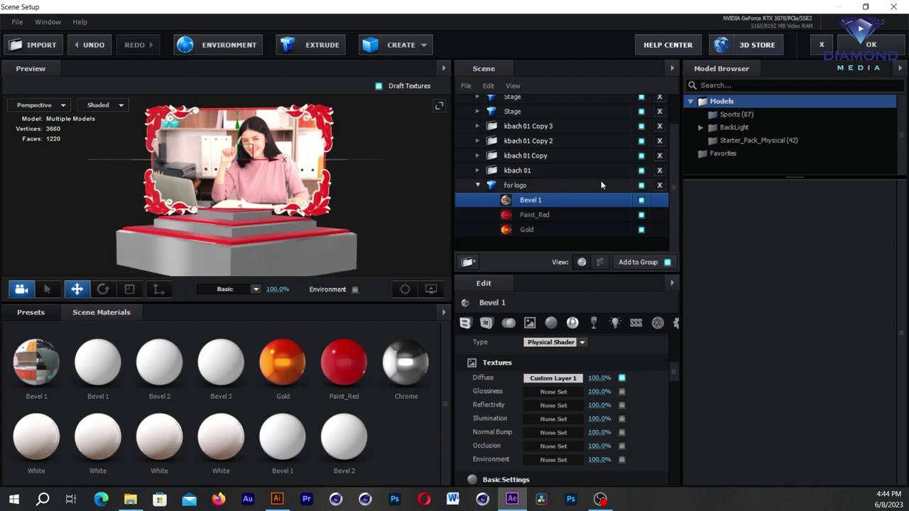
{"action": "left_click", "coordinate": [734, 115]}
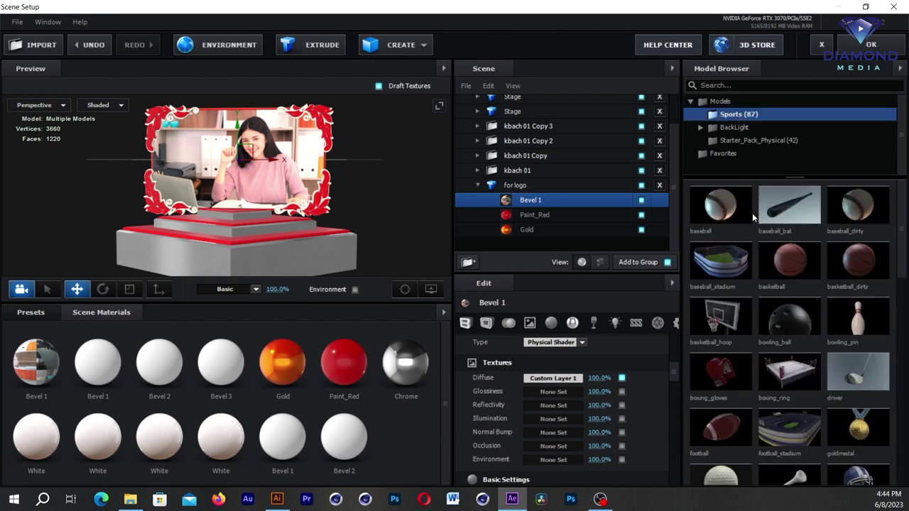
{"action": "left_click", "coordinate": [720, 102]}
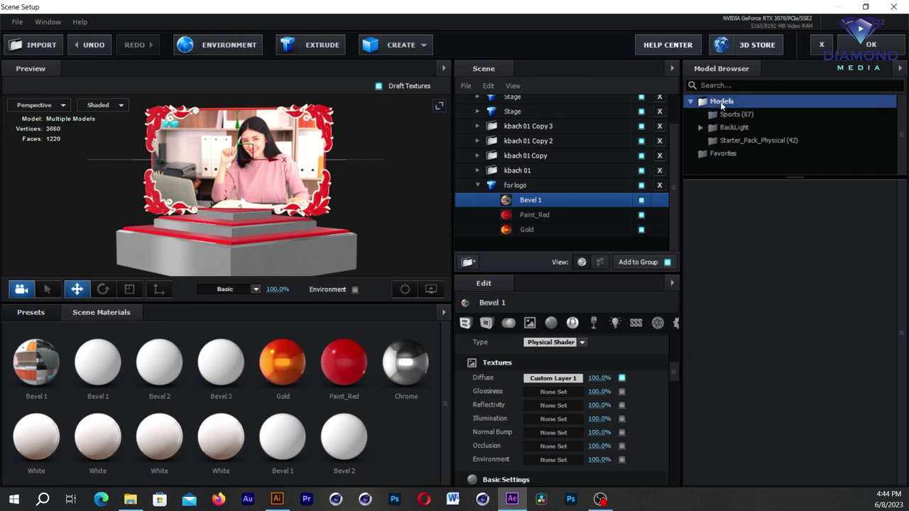
{"action": "left_click", "coordinate": [729, 154]}
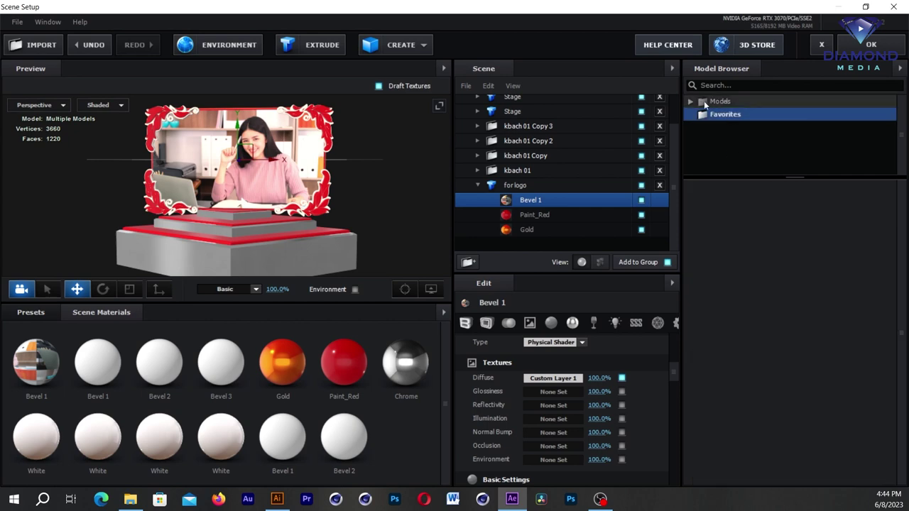
{"action": "left_click", "coordinate": [720, 101]}
Browse the BackLight and Starter_Pack_Physical models, then return to the Sports folder's 87 models.
{"action": "double_click", "coordinate": [735, 127]}
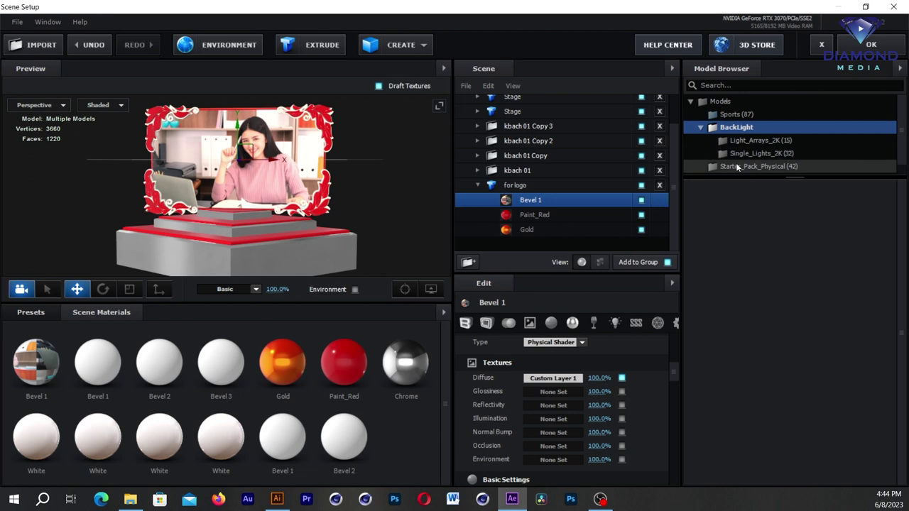
{"action": "left_click", "coordinate": [756, 161]}
{"action": "scroll", "coordinate": [802, 270], "scroll_direction": "down", "scroll_amount": 2}
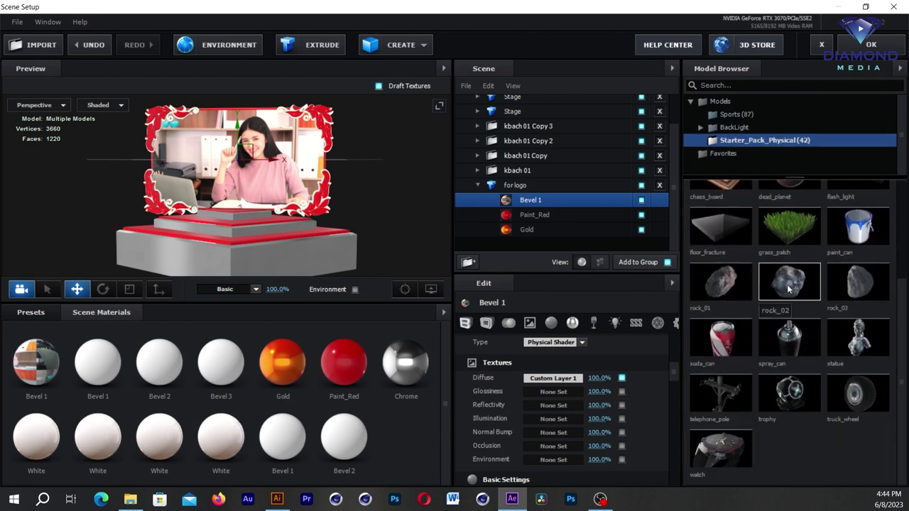
{"action": "scroll", "coordinate": [788, 289], "scroll_direction": "up", "scroll_amount": 2}
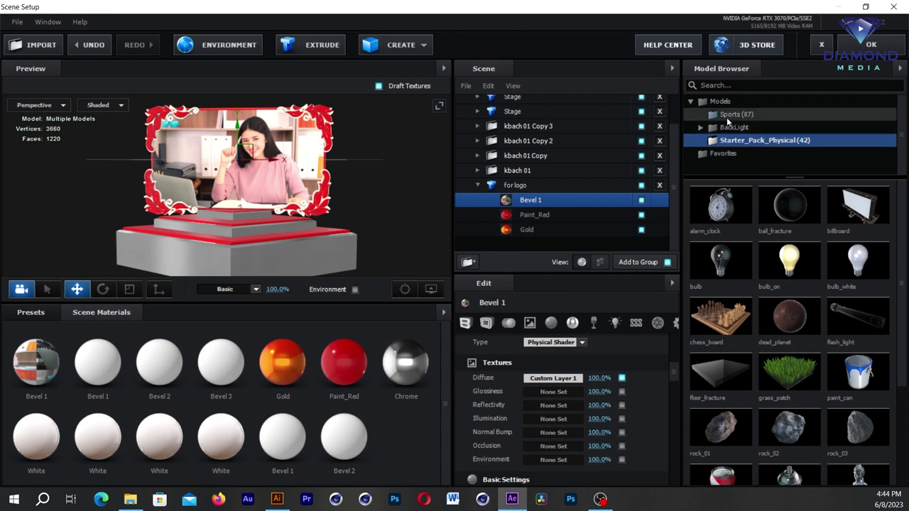
{"action": "left_click", "coordinate": [728, 118]}
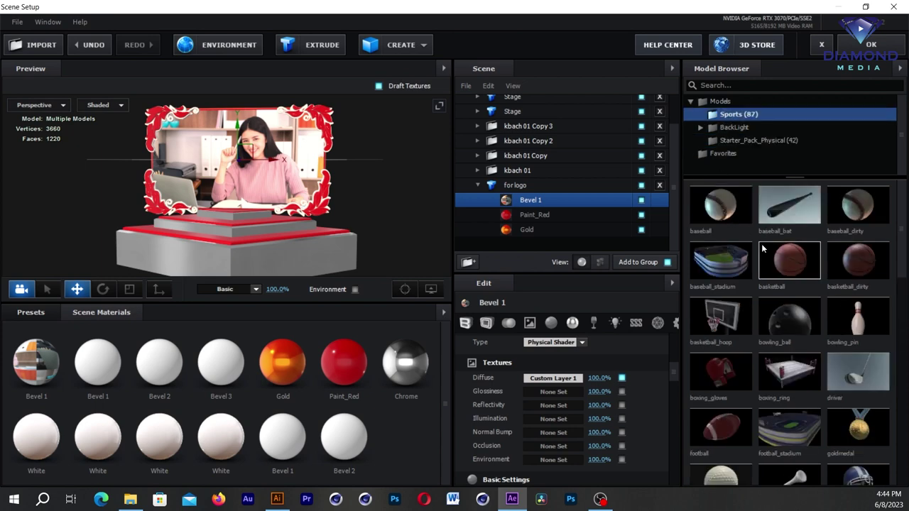
{"action": "scroll", "coordinate": [762, 247], "scroll_direction": "down", "scroll_amount": 2}
{"action": "scroll", "coordinate": [745, 256], "scroll_direction": "up", "scroll_amount": 2}
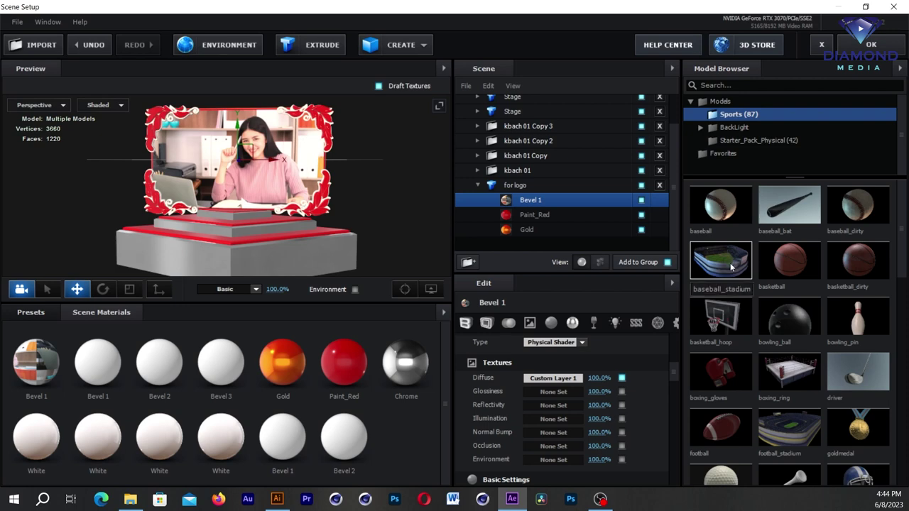
{"action": "scroll", "coordinate": [731, 265], "scroll_direction": "down", "scroll_amount": 1}
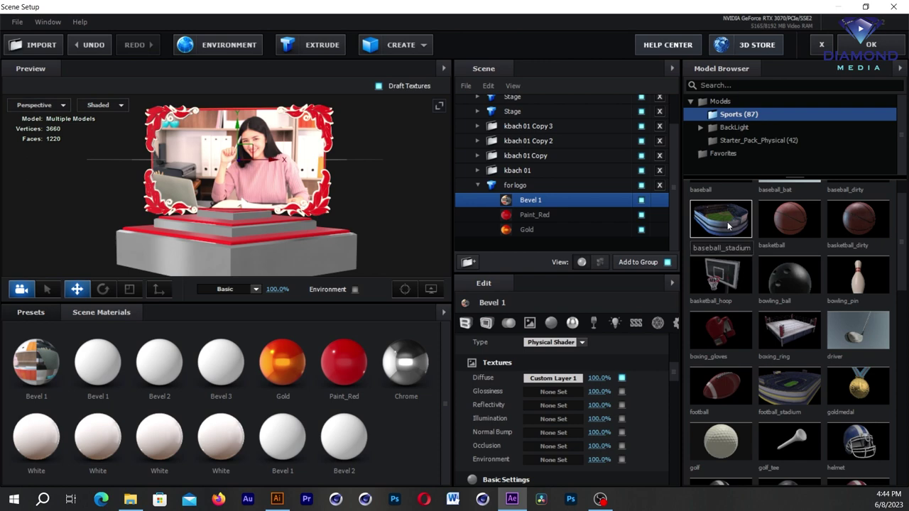
Add the baseball_stadium model from the Model Browser to the scene.
{"action": "left_click_drag", "start_coordinate": [727, 225], "coordinate": [465, 210]}
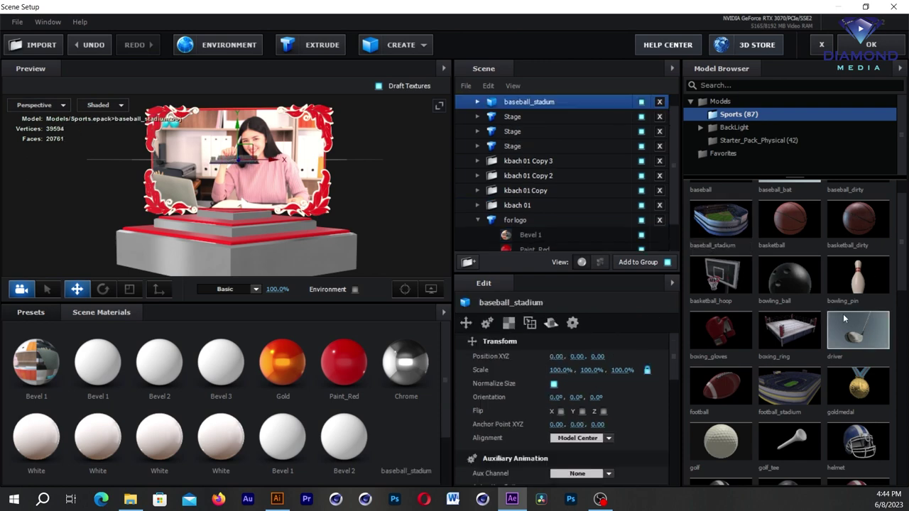
{"action": "scroll", "coordinate": [419, 213], "scroll_direction": "down", "scroll_amount": 1}
{"action": "scroll", "coordinate": [419, 213], "scroll_direction": "down", "scroll_amount": 1}
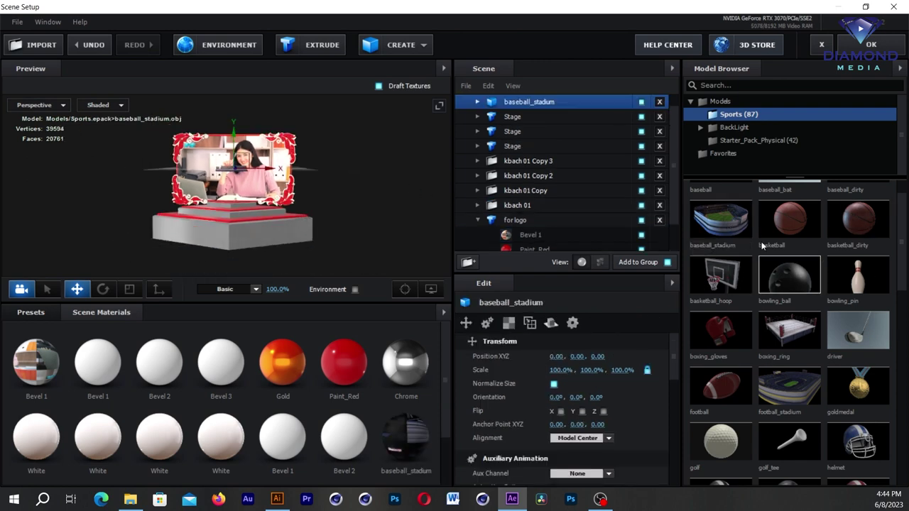
{"action": "left_click_drag", "start_coordinate": [231, 135], "coordinate": [231, 220]}
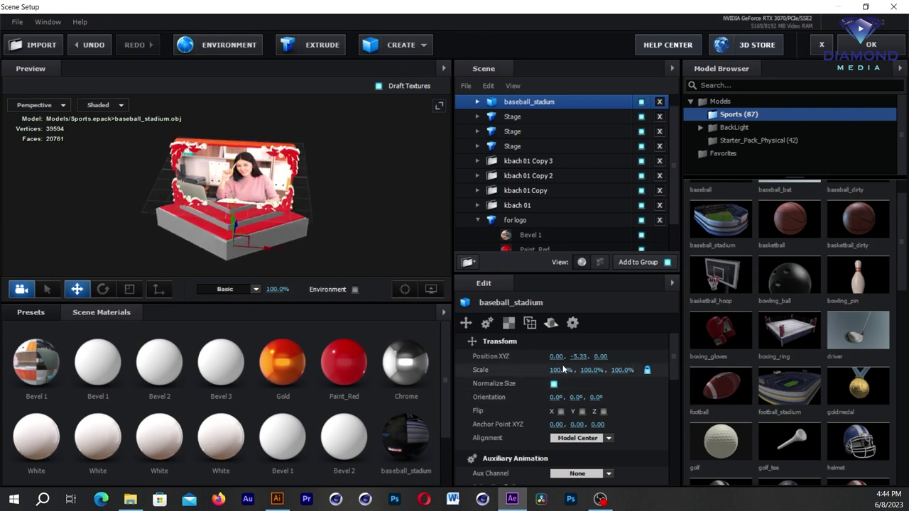
Scale the stadium to 5185.5% and shift it vertically so the stage stands on its field.
{"action": "left_click_drag", "start_coordinate": [561, 370], "coordinate": [710, 370]}
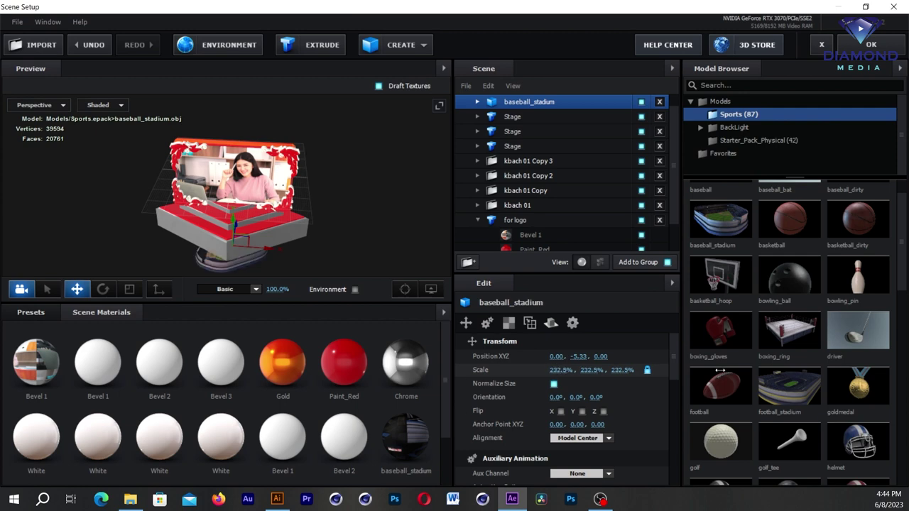
{"action": "left_click_drag", "start_coordinate": [632, 370], "coordinate": [781, 370]}
{"action": "left_click_drag", "start_coordinate": [620, 370], "coordinate": [639, 369]}
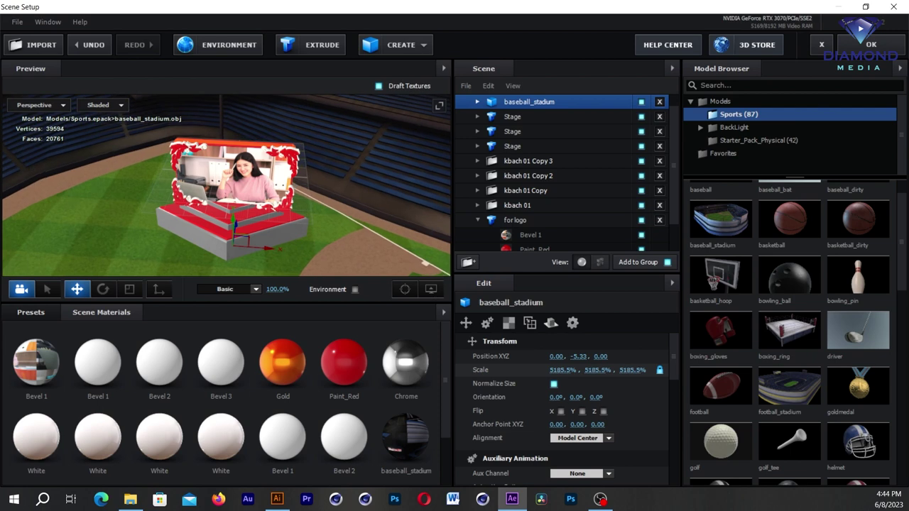
{"action": "mouse_move", "coordinate": [240, 227]}
{"action": "left_mouse_down"}
{"action": "mouse_move", "coordinate": [272, 131]}
{"action": "mouse_move", "coordinate": [319, 47]}
{"action": "mouse_move", "coordinate": [341, 153]}
{"action": "mouse_move", "coordinate": [352, 148]}
{"action": "left_mouse_up"}
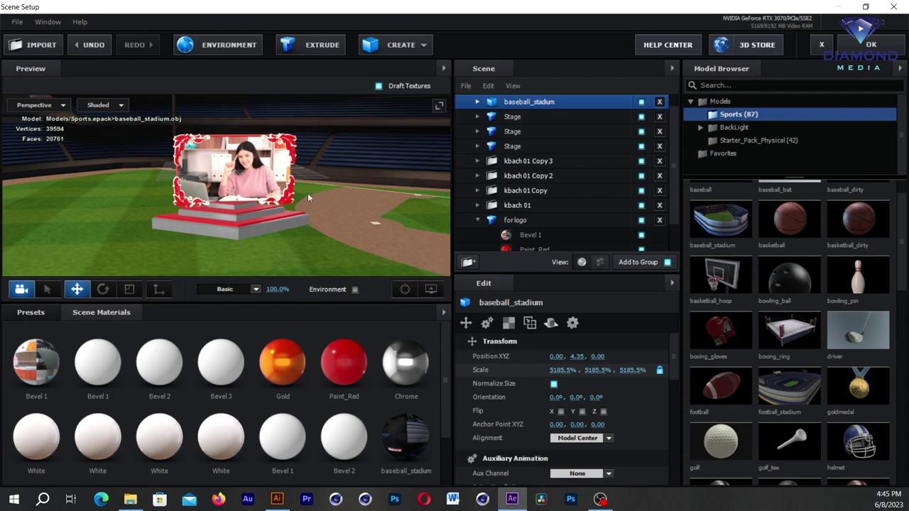
{"action": "scroll", "coordinate": [308, 197], "scroll_direction": "up", "scroll_amount": 2}
{"action": "left_click", "coordinate": [879, 48]}
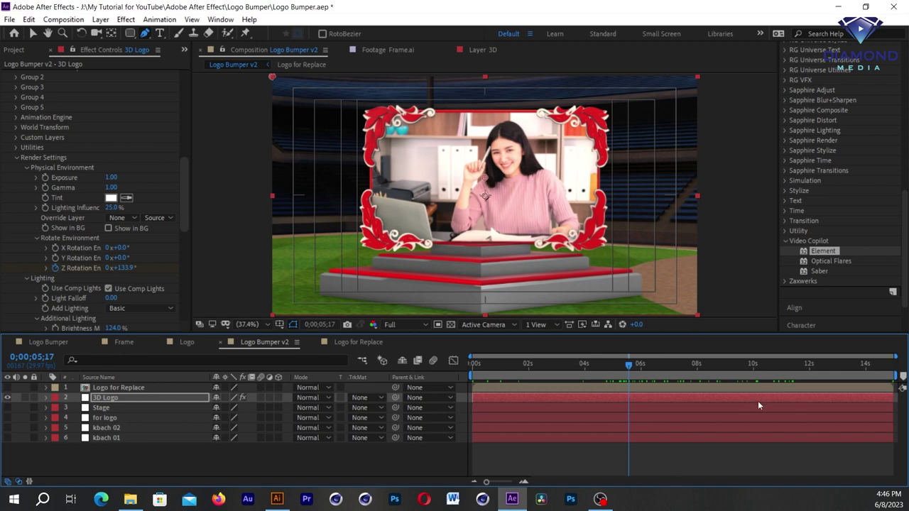
Create Camera 1 with default settings and move it to the top of the layer stack.
{"action": "left_click", "coordinate": [100, 20]}
{"action": "mouse_move", "coordinate": [117, 34]}
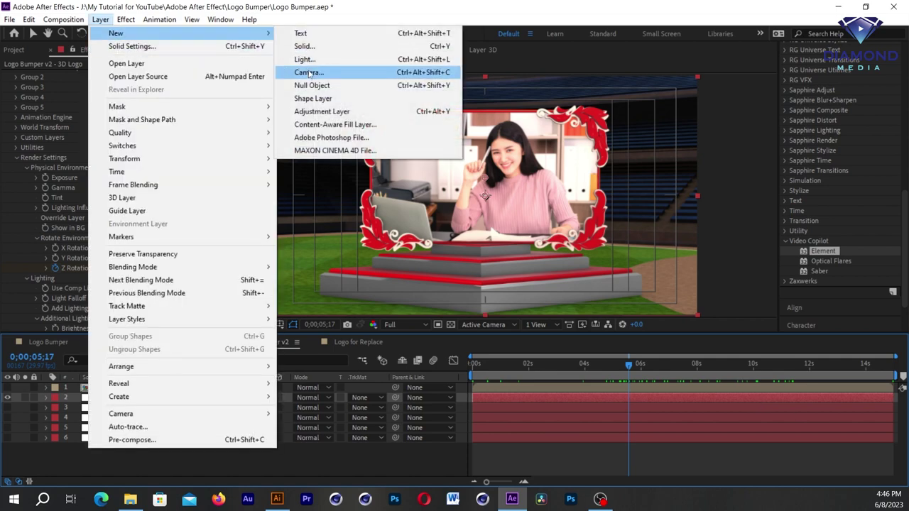
{"action": "left_click", "coordinate": [308, 72]}
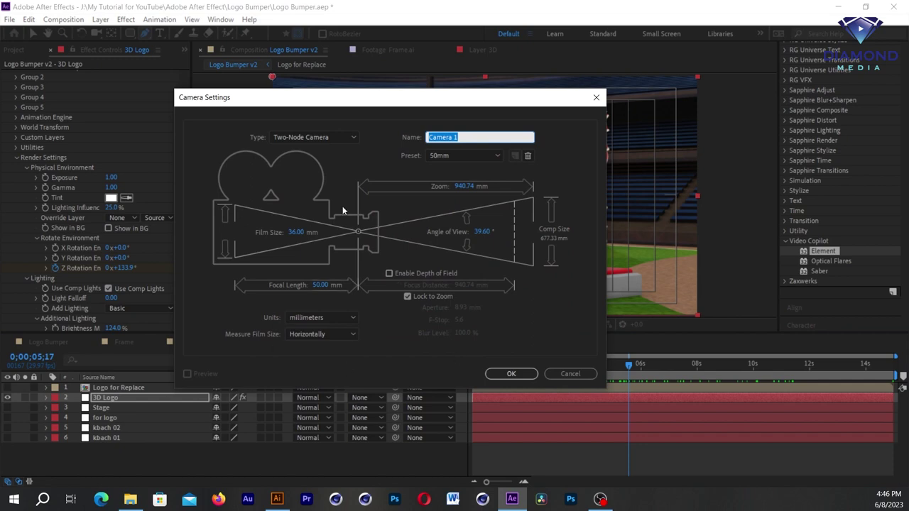
{"action": "left_click", "coordinate": [526, 375]}
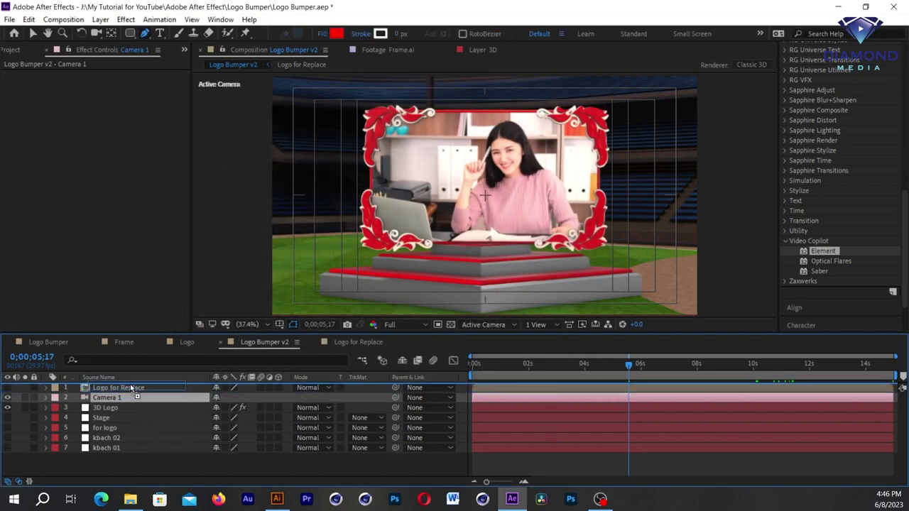
{"action": "left_click_drag", "start_coordinate": [126, 398], "coordinate": [130, 383]}
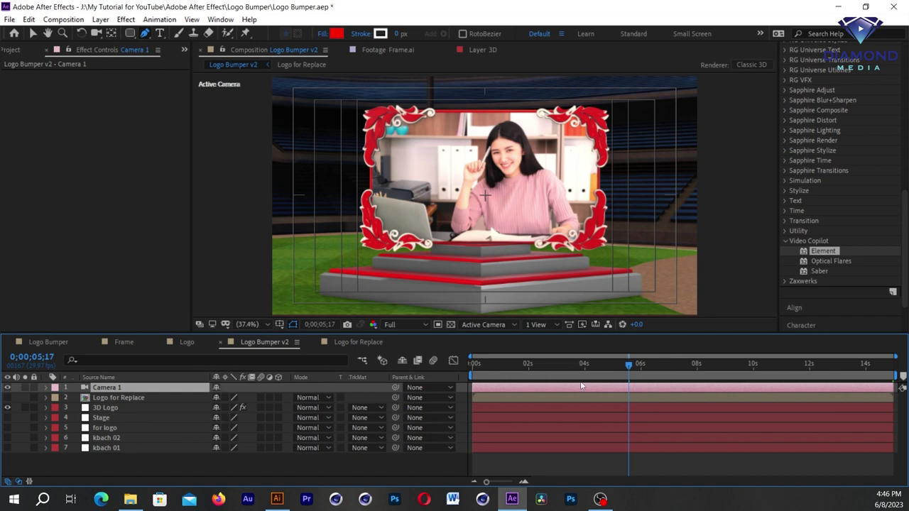
Keyframe all of Camera 1's transform properties at about 5 seconds.
{"action": "left_click", "coordinate": [45, 387]}
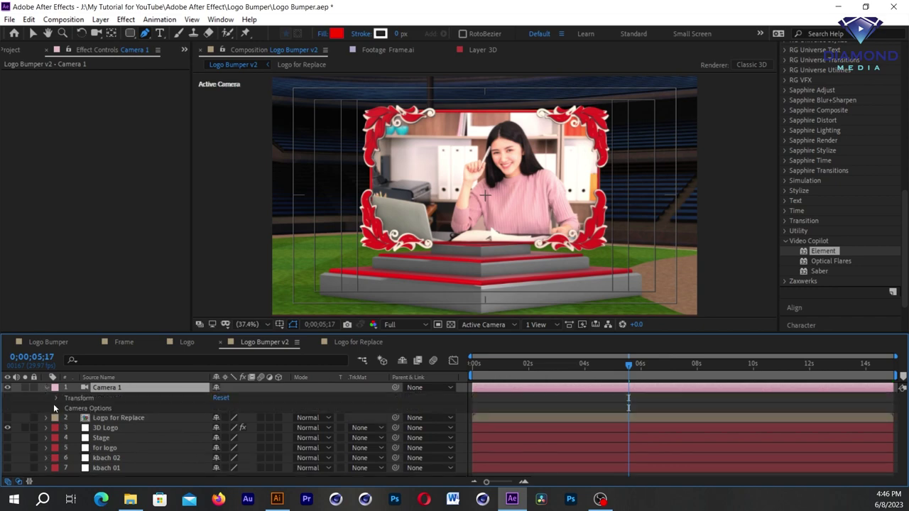
{"action": "left_click", "coordinate": [56, 399]}
{"action": "left_click_drag", "start_coordinate": [504, 333], "coordinate": [503, 294]}
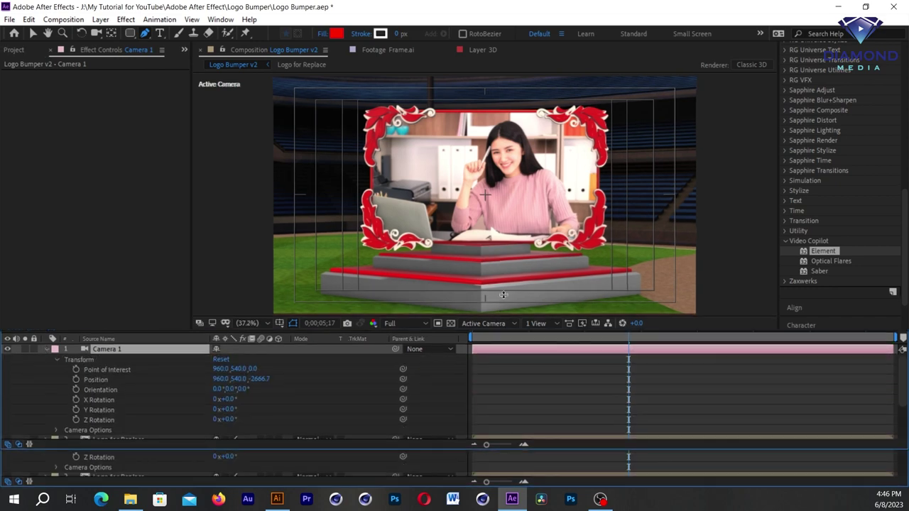
{"action": "left_click", "coordinate": [100, 418], "text": "shift"}
{"action": "left_click", "coordinate": [76, 419]}
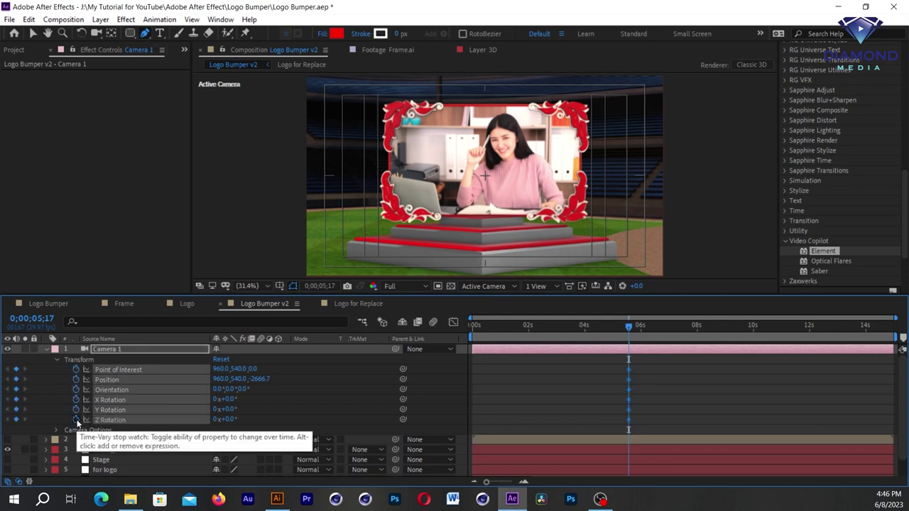
Keyframe every Camera Options property, Zoom through Highlight Threshold, at the same time.
{"action": "left_click", "coordinate": [58, 431]}
{"action": "scroll", "coordinate": [71, 440], "scroll_direction": "down", "scroll_amount": 3}
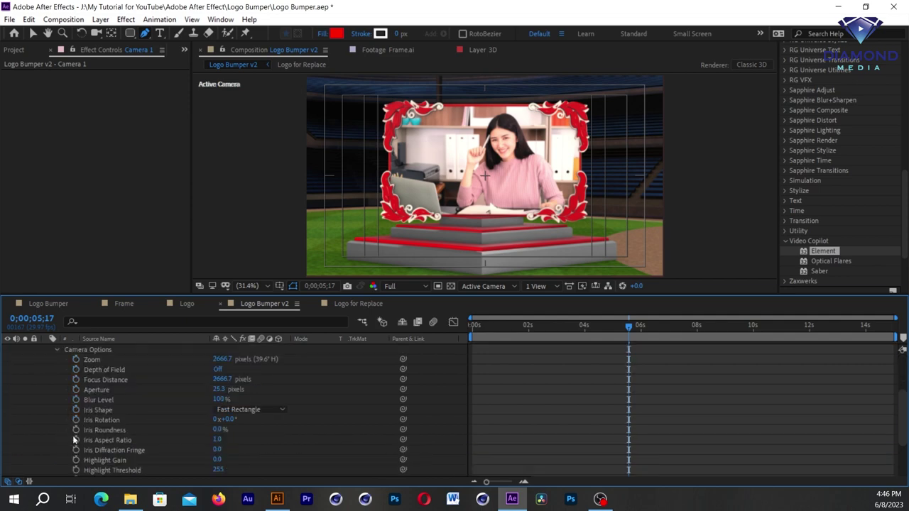
{"action": "left_click", "coordinate": [107, 471], "text": "shift"}
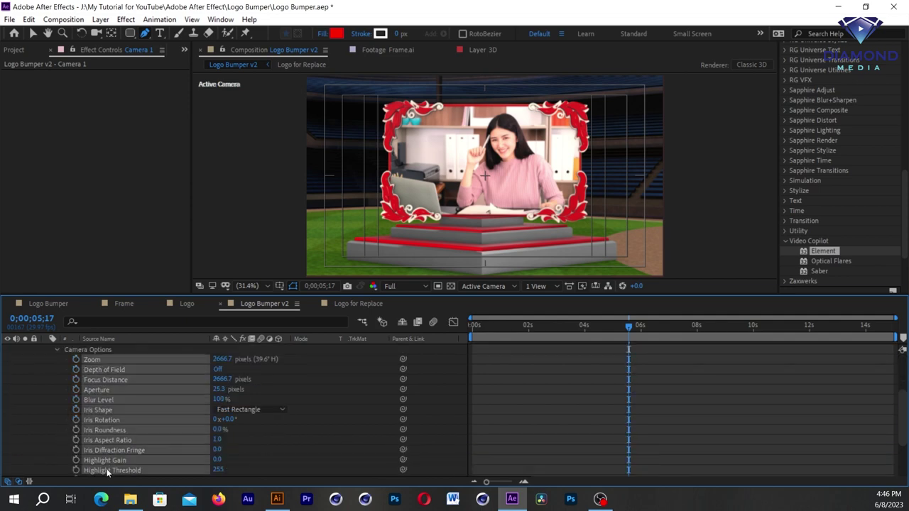
{"action": "left_click", "coordinate": [76, 471]}
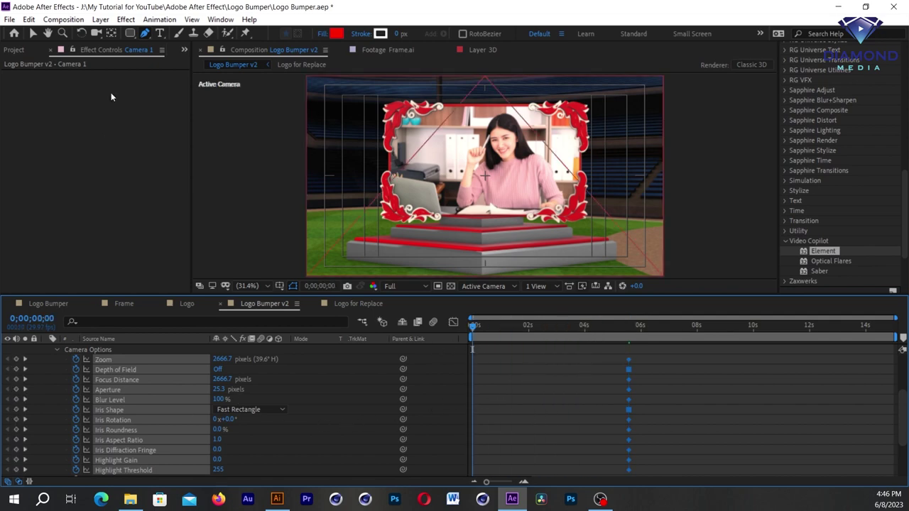
At frame 0, orbit the camera side-on and dolly it in close to the frame.
{"action": "left_click", "coordinate": [96, 35]}
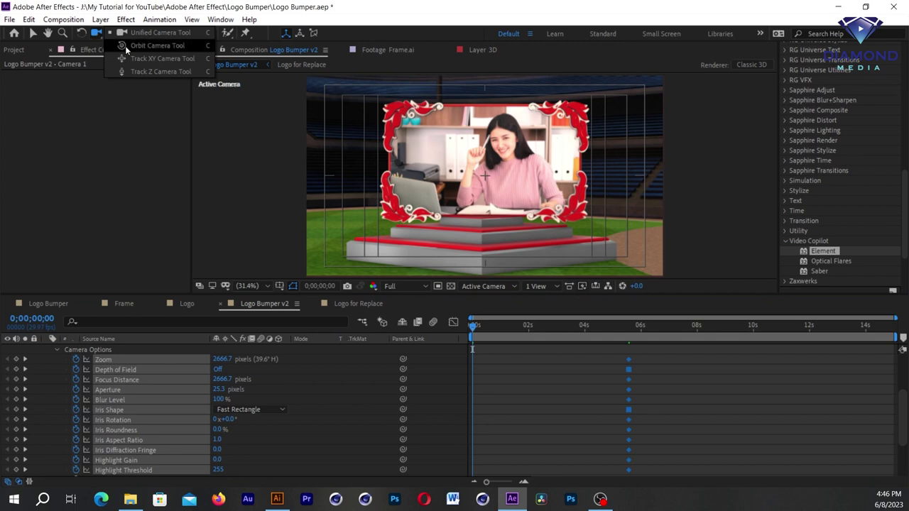
{"action": "left_click", "coordinate": [126, 46]}
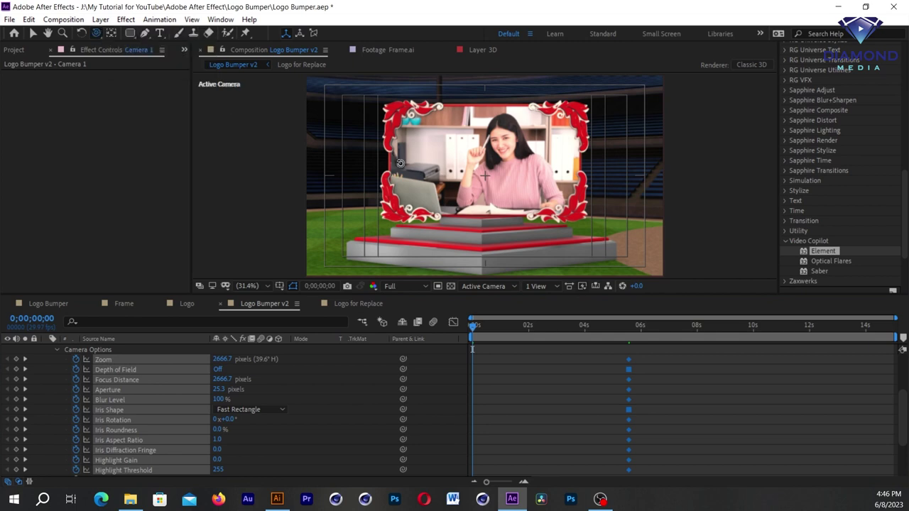
{"action": "mouse_move", "coordinate": [475, 189]}
{"action": "left_mouse_down"}
{"action": "mouse_move", "coordinate": [684, 201]}
{"action": "mouse_move", "coordinate": [690, 218]}
{"action": "left_mouse_up"}
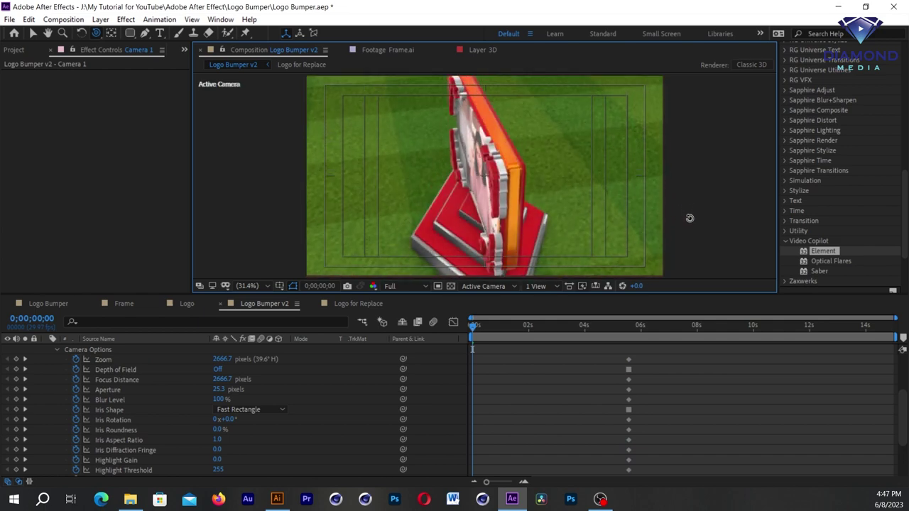
{"action": "left_click", "coordinate": [99, 38]}
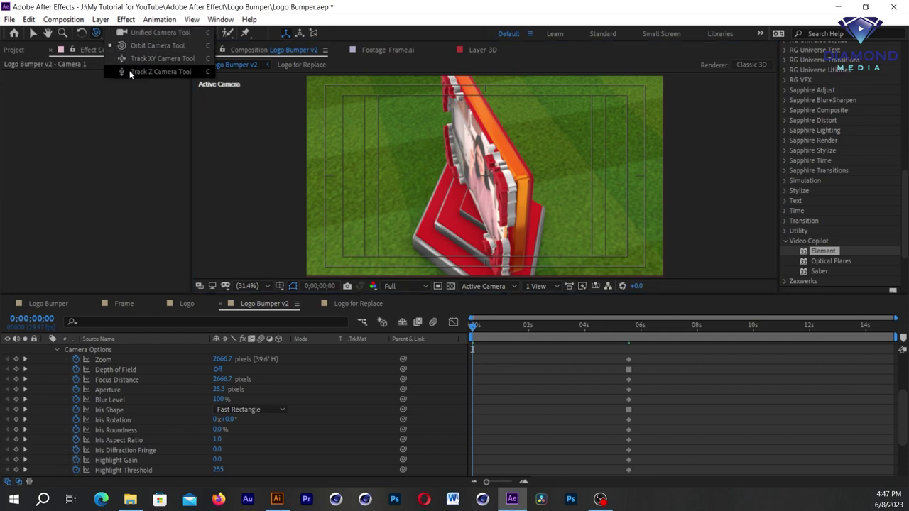
{"action": "left_click", "coordinate": [130, 72]}
{"action": "left_click_drag", "start_coordinate": [527, 209], "coordinate": [514, 3]}
Enlarge the viewer slightly and preview the camera pull-back animation.
{"action": "left_click", "coordinate": [95, 34]}
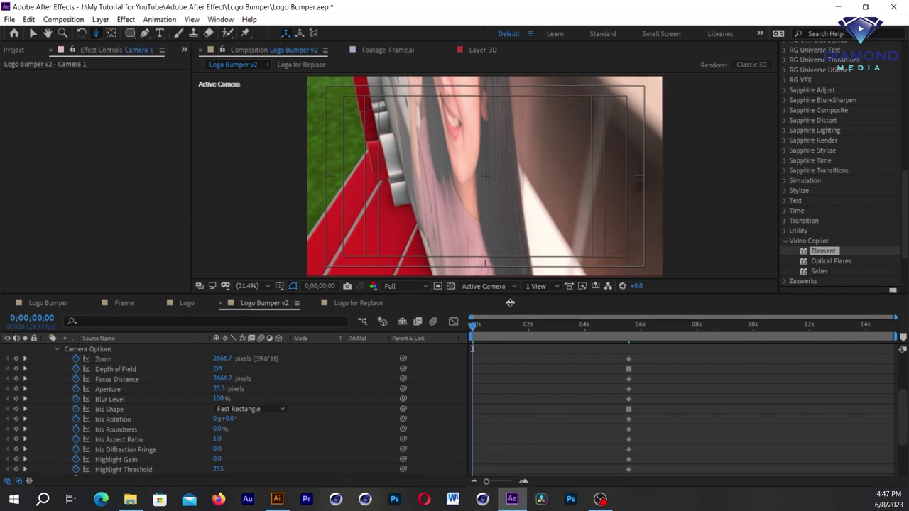
{"action": "left_click_drag", "start_coordinate": [509, 295], "coordinate": [501, 314]}
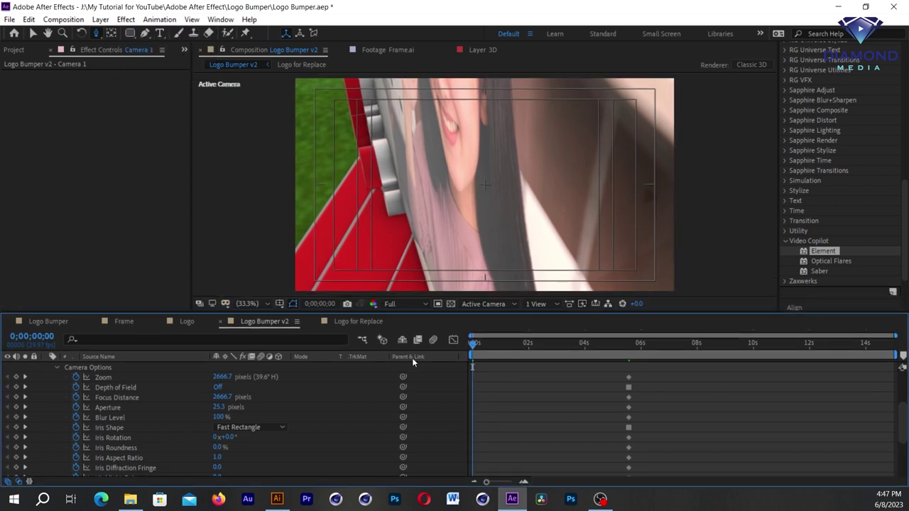
{"action": "key", "text": "space"}
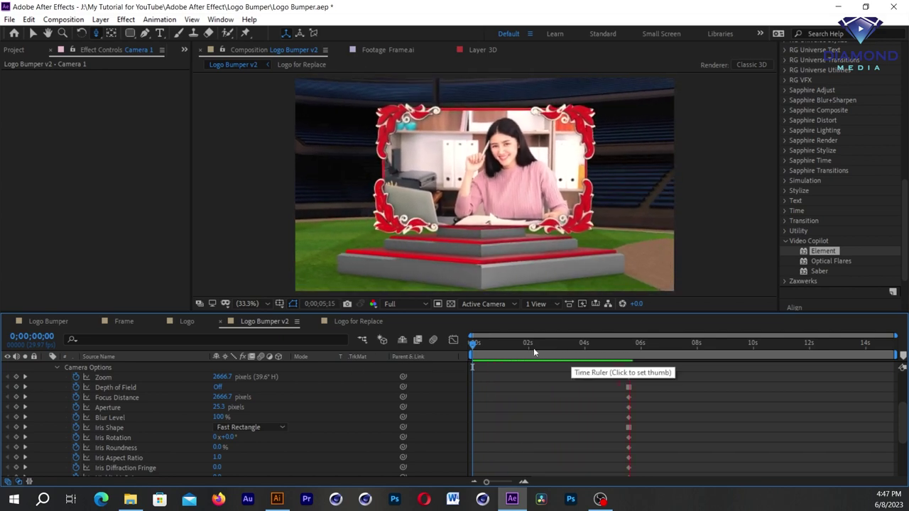
{"action": "key", "text": "space"}
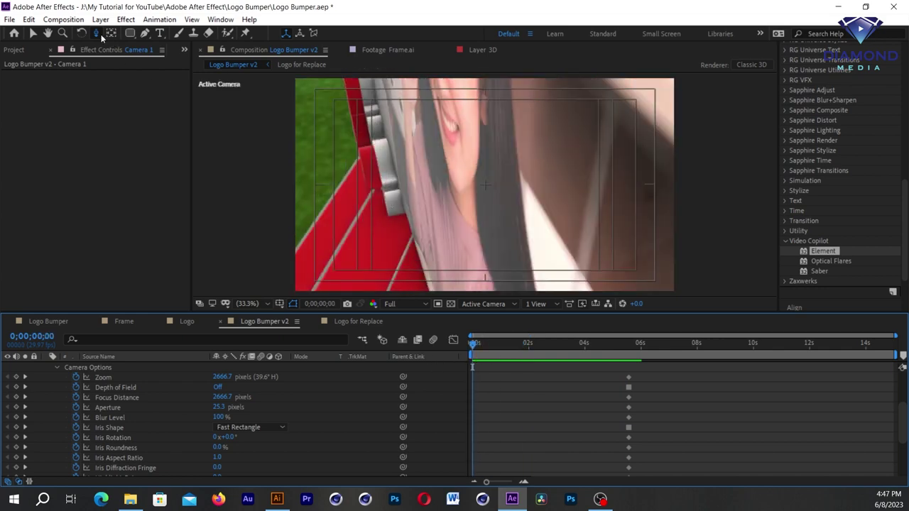
Re-orbit the opening camera right up against the red frame and preview again.
{"action": "left_click_drag", "start_coordinate": [98, 34], "coordinate": [134, 34]}
{"action": "left_click_drag", "start_coordinate": [479, 231], "coordinate": [616, 226]}
{"action": "left_click_drag", "start_coordinate": [902, 418], "coordinate": [902, 385]}
{"action": "left_click_drag", "start_coordinate": [531, 221], "coordinate": [553, 223]}
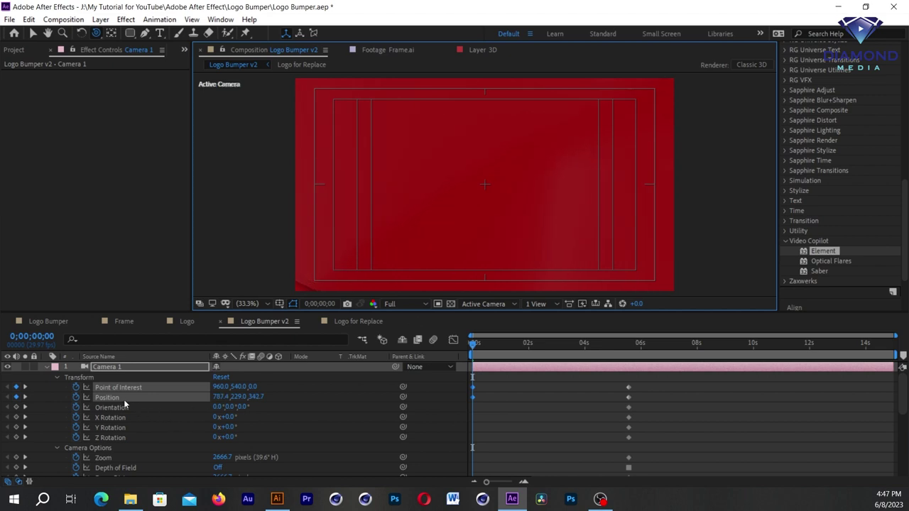
{"action": "left_click_drag", "start_coordinate": [411, 227], "coordinate": [429, 240]}
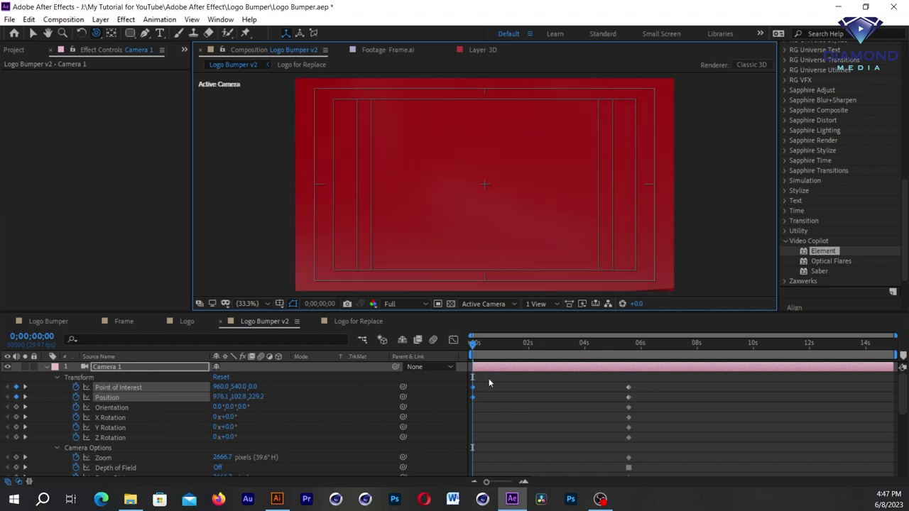
{"action": "key", "text": "space"}
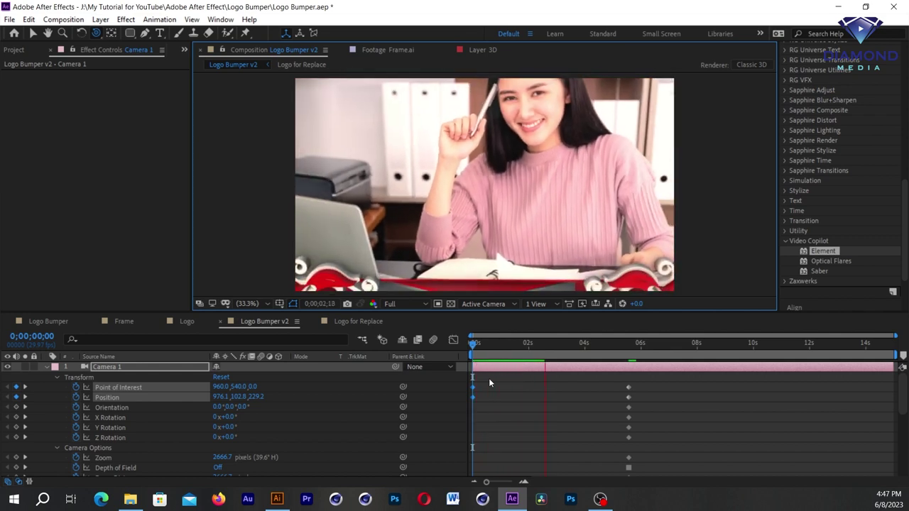
{"action": "left_click", "coordinate": [469, 353]}
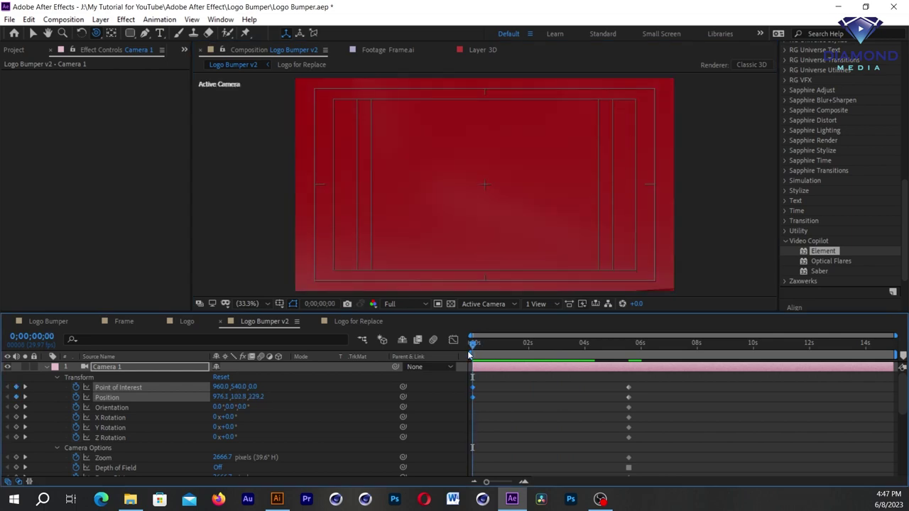
Move the camera to a new opening angle at 0;00;00;00 and preview the move.
{"action": "left_click_drag", "start_coordinate": [95, 33], "coordinate": [135, 74]}
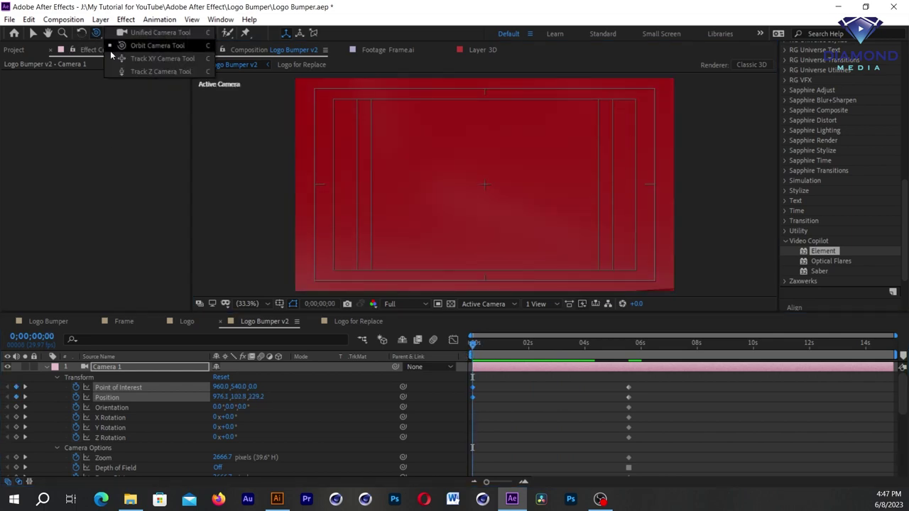
{"action": "mouse_move", "coordinate": [479, 136]}
{"action": "left_mouse_down"}
{"action": "mouse_move", "coordinate": [255, 489]}
{"action": "mouse_move", "coordinate": [174, 506]}
{"action": "left_mouse_up"}
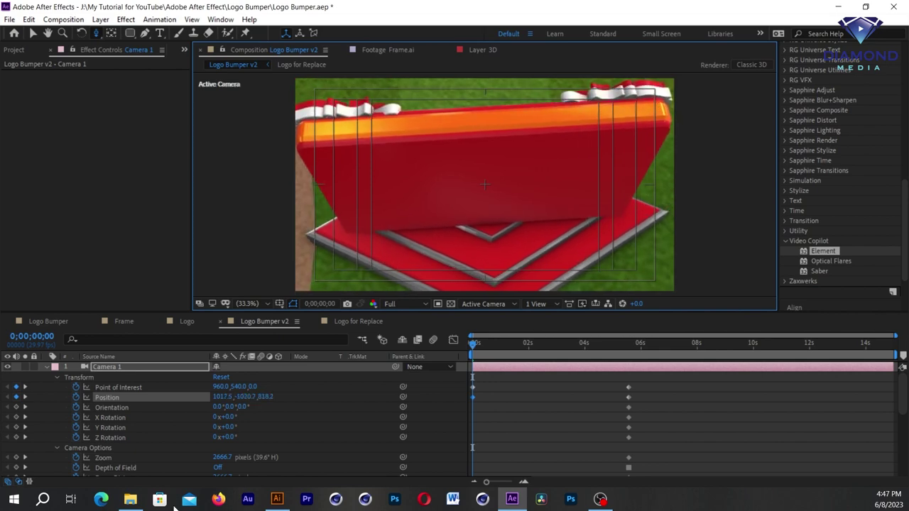
{"action": "key", "text": "space"}
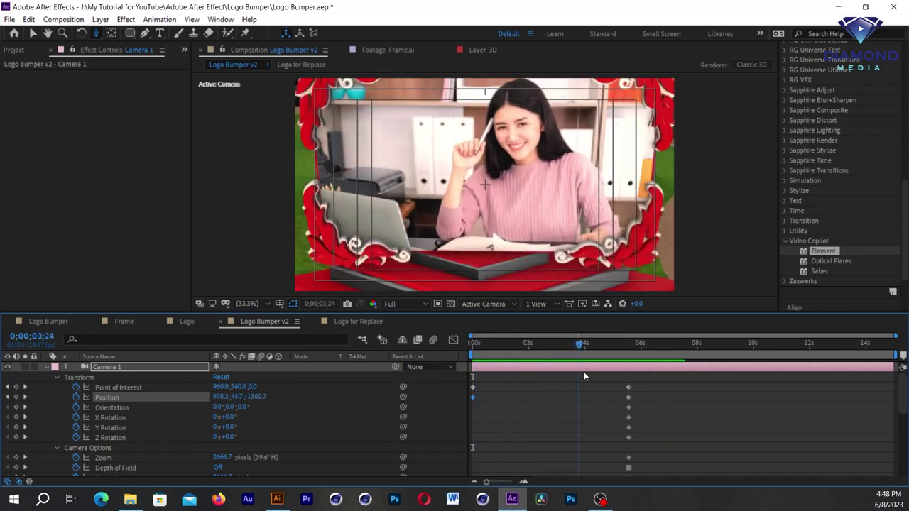
{"action": "key", "text": "space"}
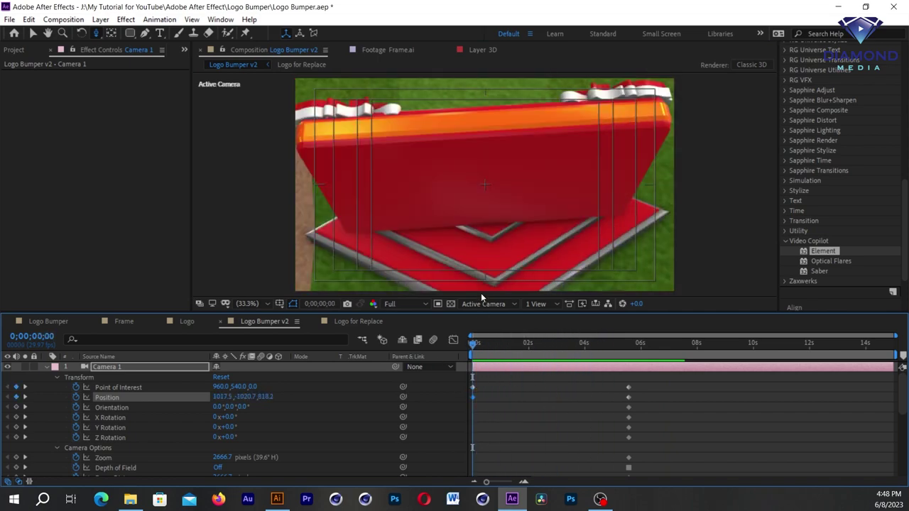
Orbit the opening camera to an angled side view of the frame and scrub to check it.
{"action": "left_click_drag", "start_coordinate": [95, 36], "coordinate": [135, 44]}
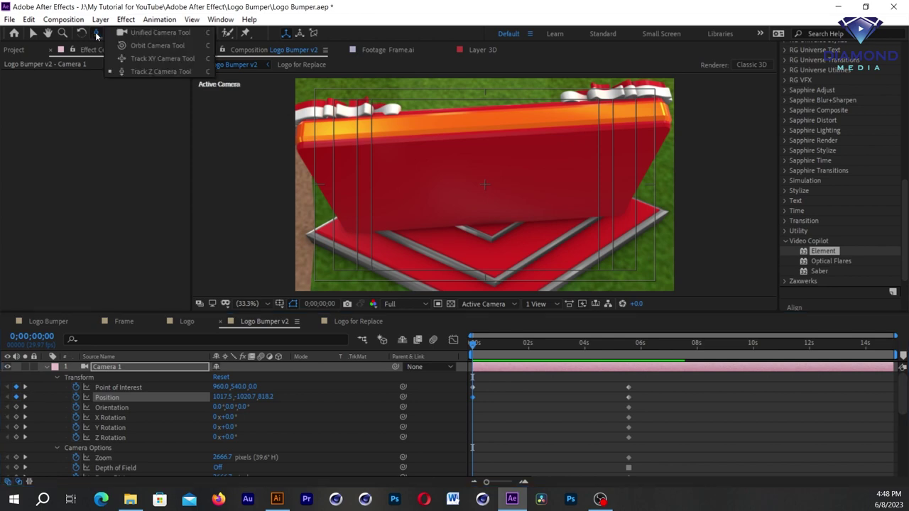
{"action": "mouse_move", "coordinate": [460, 232]}
{"action": "left_mouse_down"}
{"action": "mouse_move", "coordinate": [540, 208]}
{"action": "mouse_move", "coordinate": [550, 173]}
{"action": "left_mouse_up"}
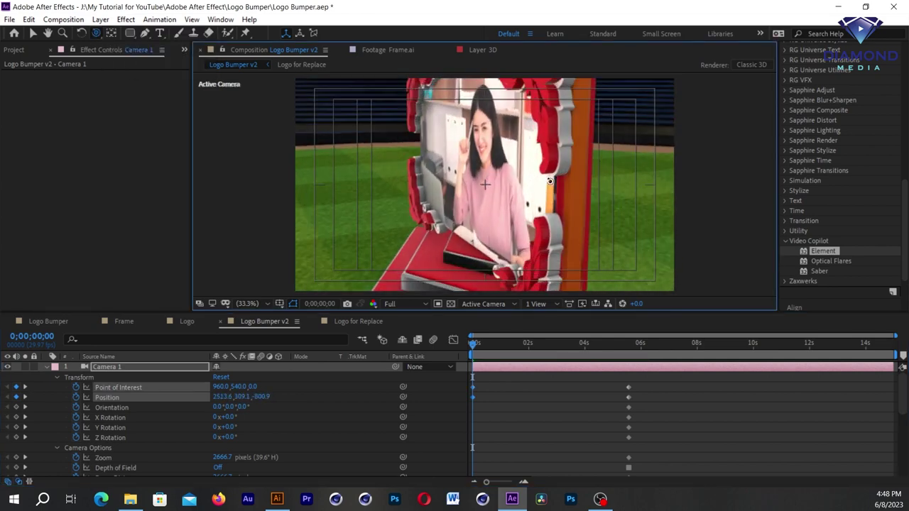
{"action": "left_click_drag", "start_coordinate": [551, 172], "coordinate": [547, 174]}
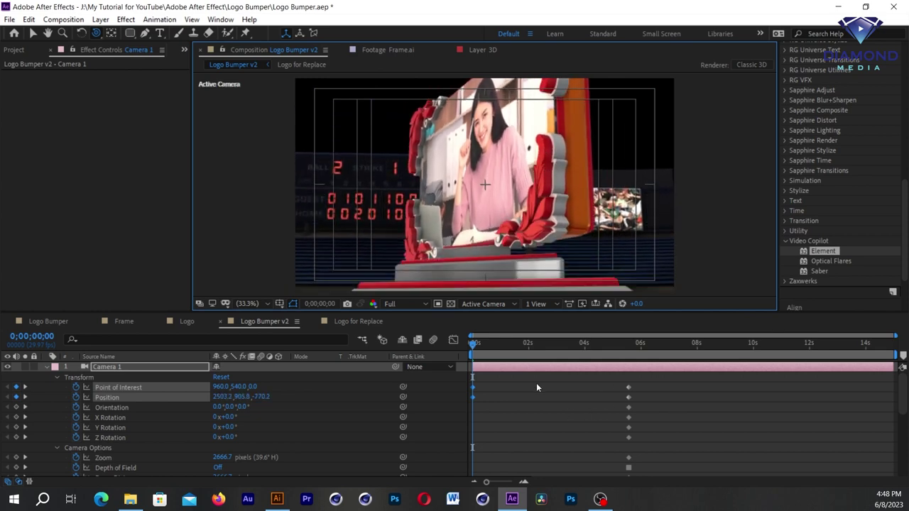
{"action": "left_click_drag", "start_coordinate": [483, 346], "coordinate": [572, 345]}
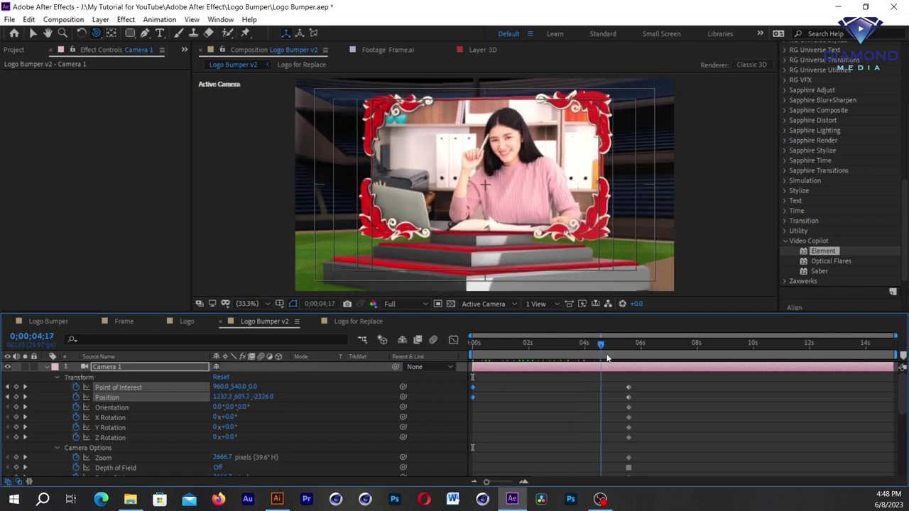
{"action": "key", "text": "space"}
{"action": "key", "text": "space"}
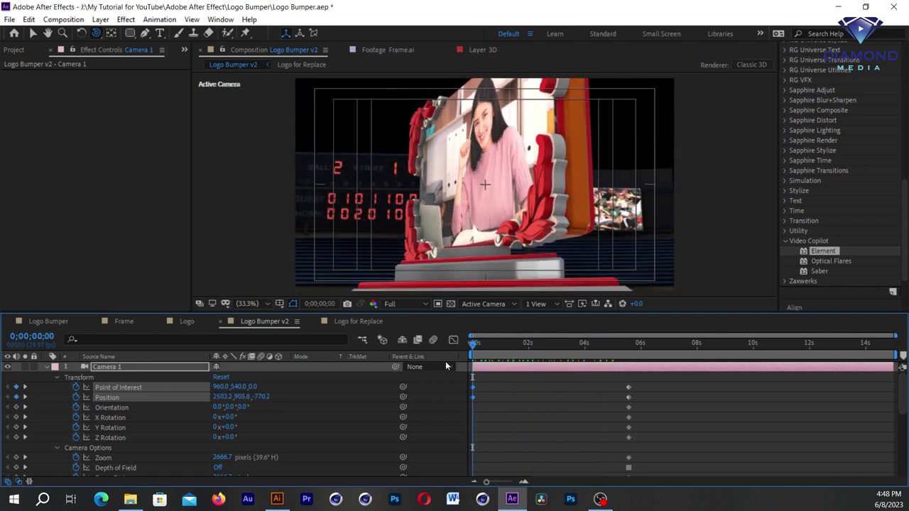
{"action": "left_click_drag", "start_coordinate": [520, 366], "coordinate": [690, 365]}
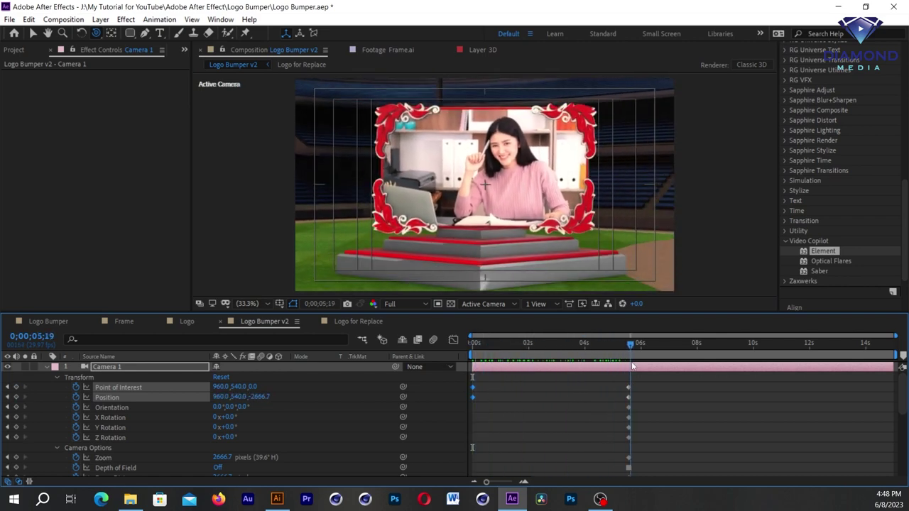
At 0;00;14;29, orbit the camera to an angled final shot and preview the whole animation.
{"action": "key", "text": "End"}
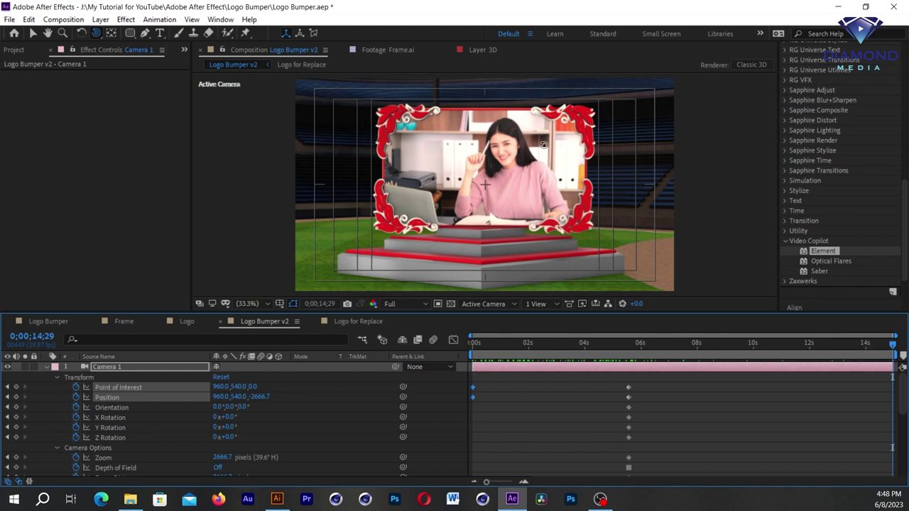
{"action": "left_click_drag", "start_coordinate": [590, 210], "coordinate": [562, 210]}
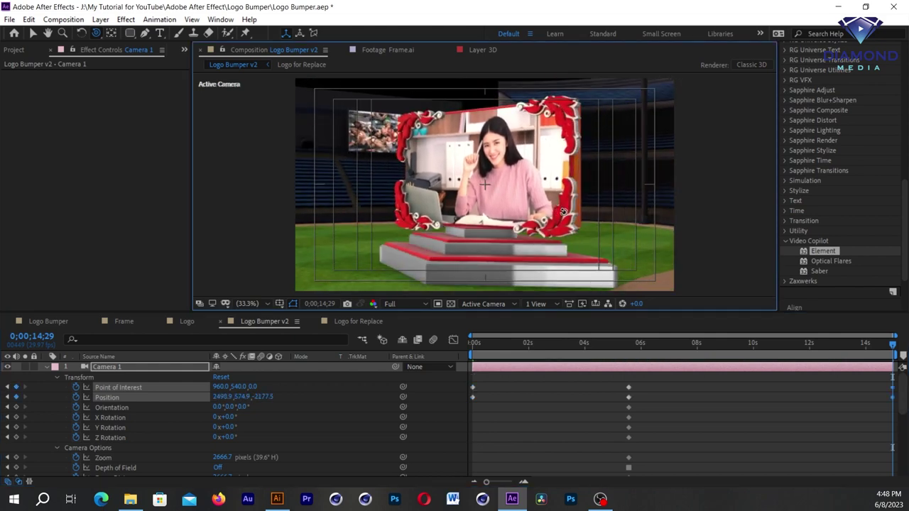
{"action": "key", "text": "space"}
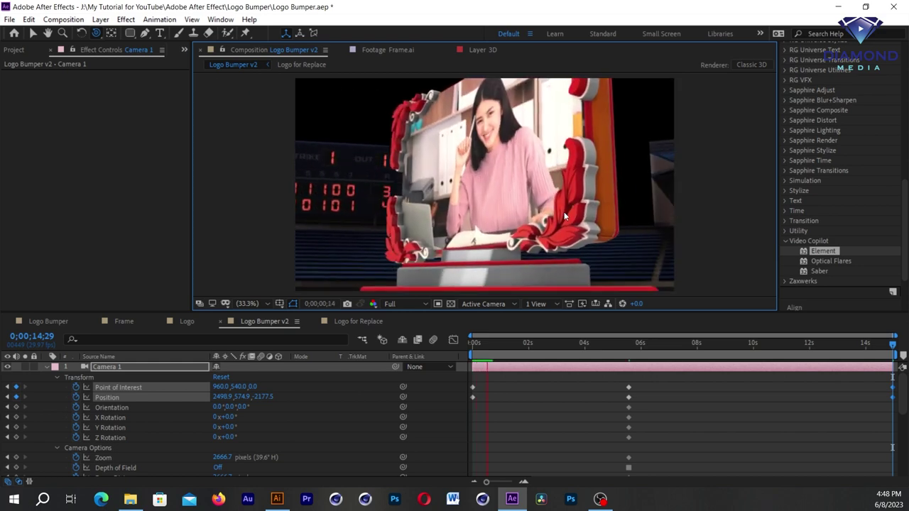